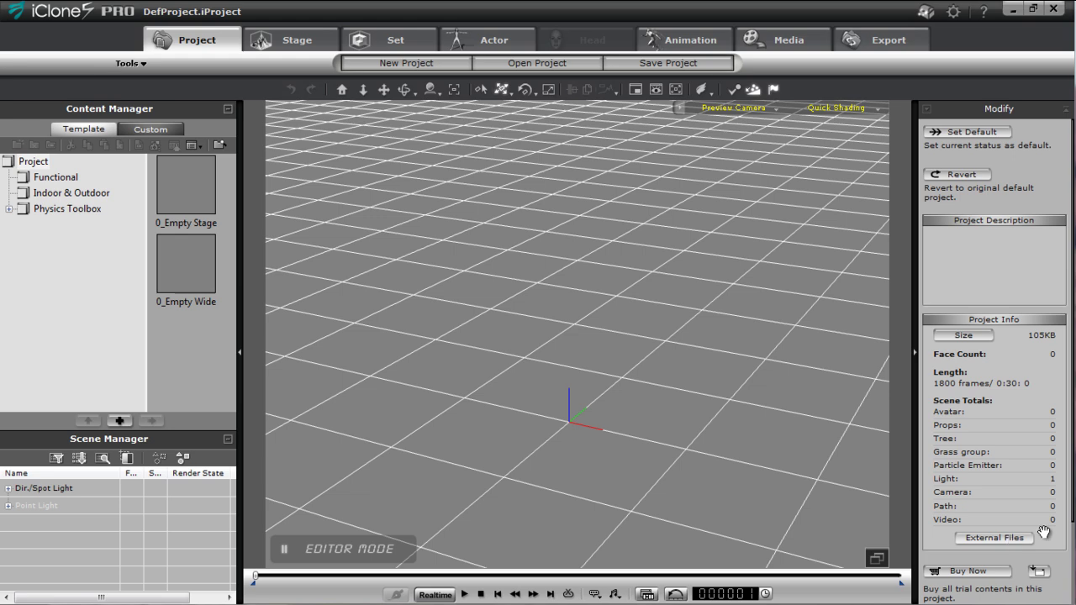
- Load the Indigo avatar from the Monster Workshop Vol.1 actor templates into the empty scene
click(494, 40)
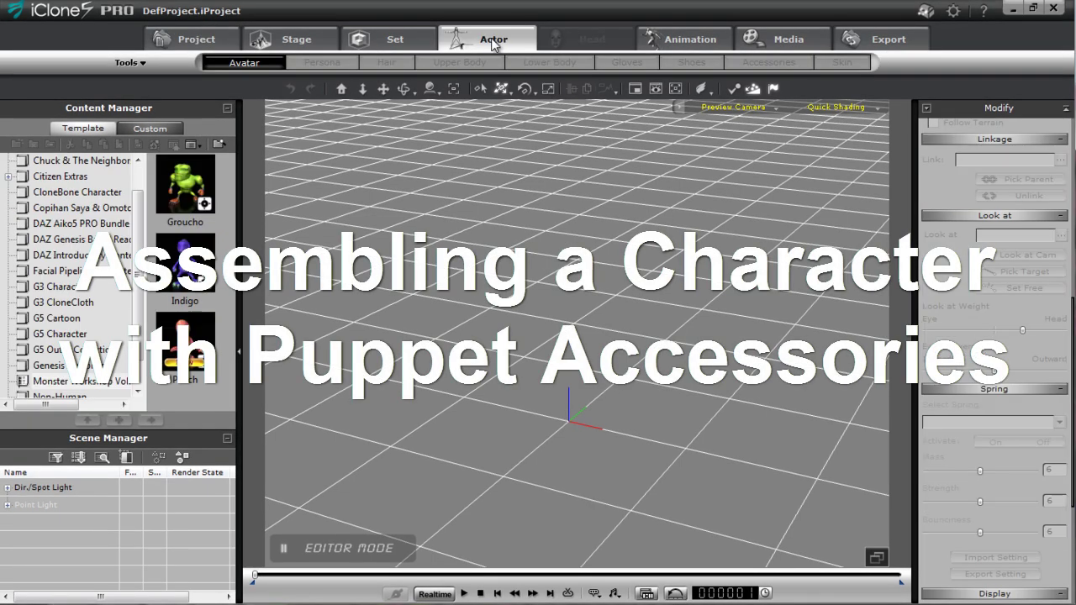
scroll(144, 317, down, 1)
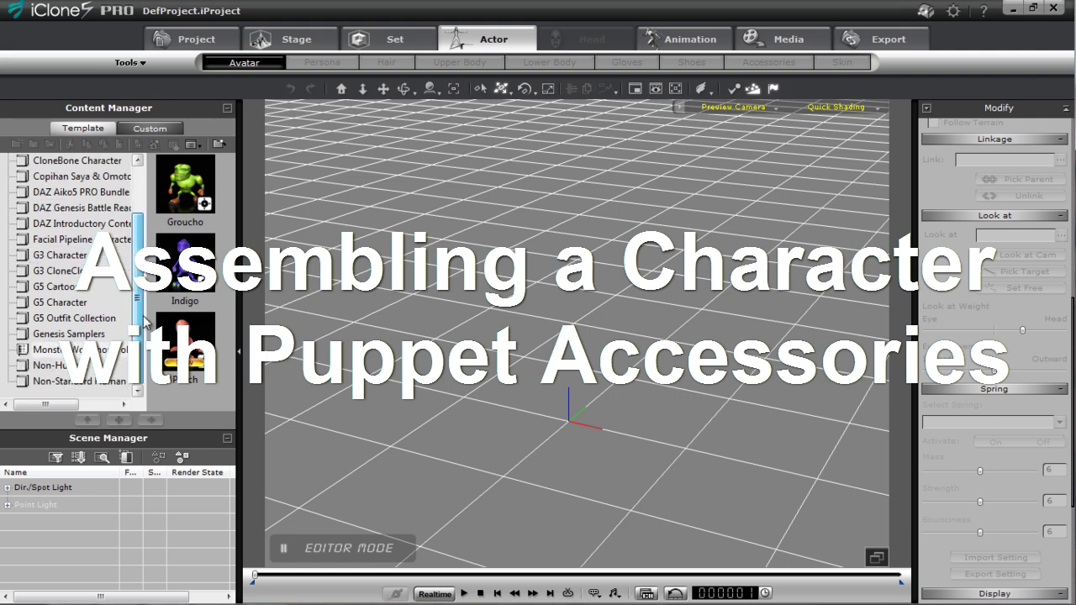
double_click(185, 264)
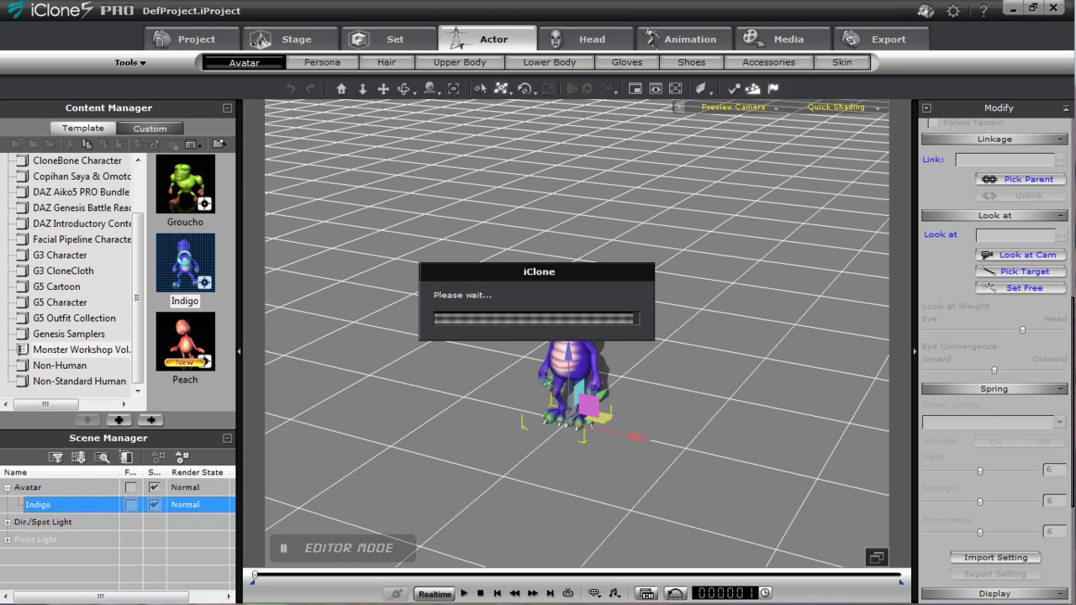
- Attach the Ear 03 accessory from the Monster Workshop Vol.1 Puppet Parts to Indigo's head
scroll(644, 491, up, 6)
right_drag(548, 282, 750, 228)
click(786, 58)
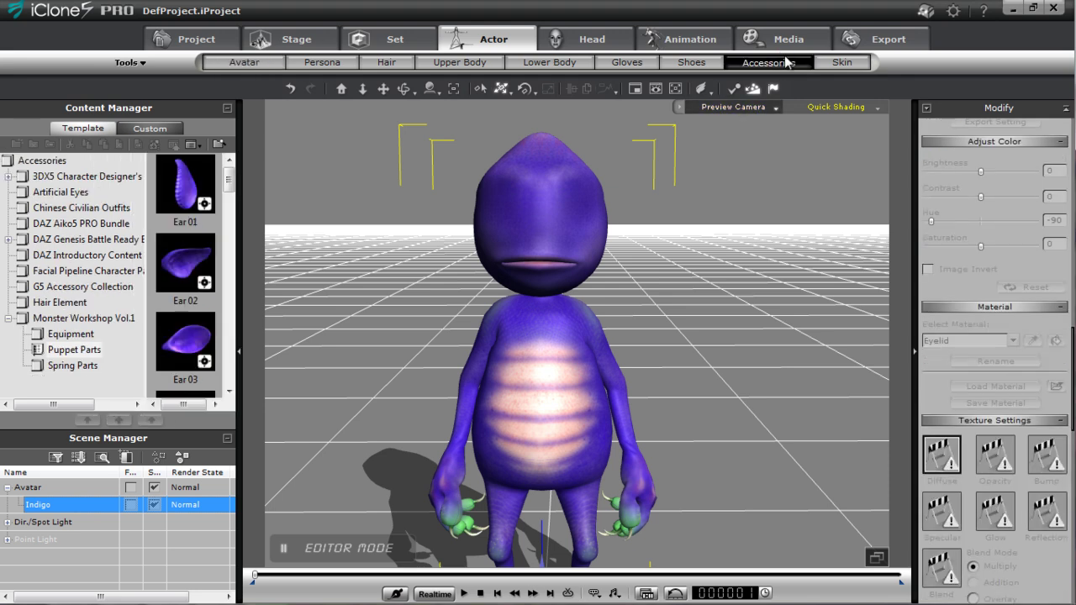
click(74, 319)
click(76, 349)
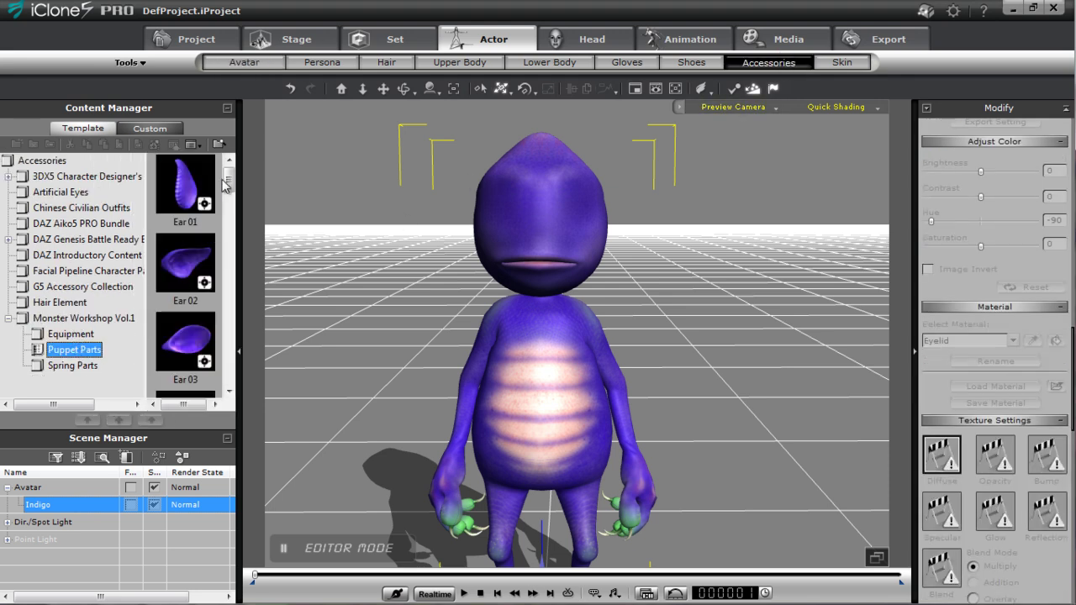
scroll(202, 219, down, 3)
double_click(200, 210)
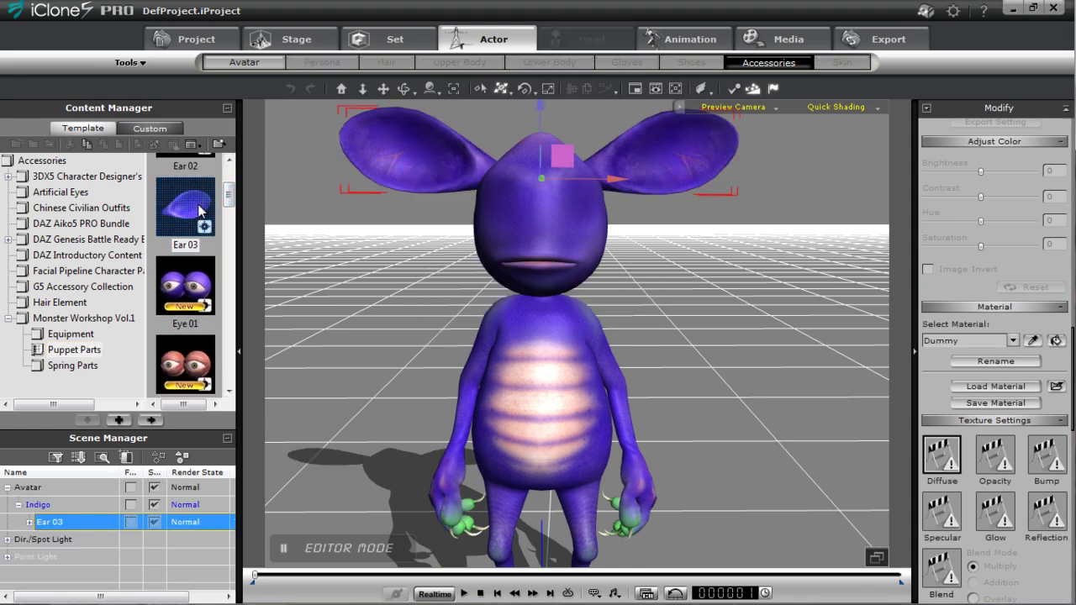
- Add the Eye 04 and Eyebrow 02 puppet parts to Indigo's face
drag(229, 201, 227, 234)
double_click(192, 236)
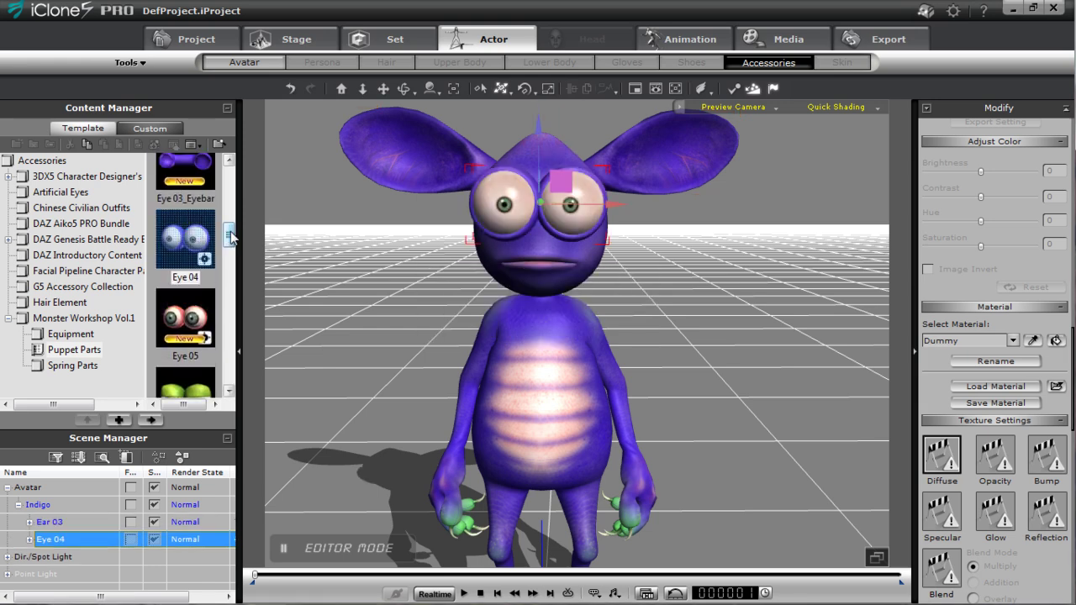
drag(229, 239, 238, 269)
double_click(189, 244)
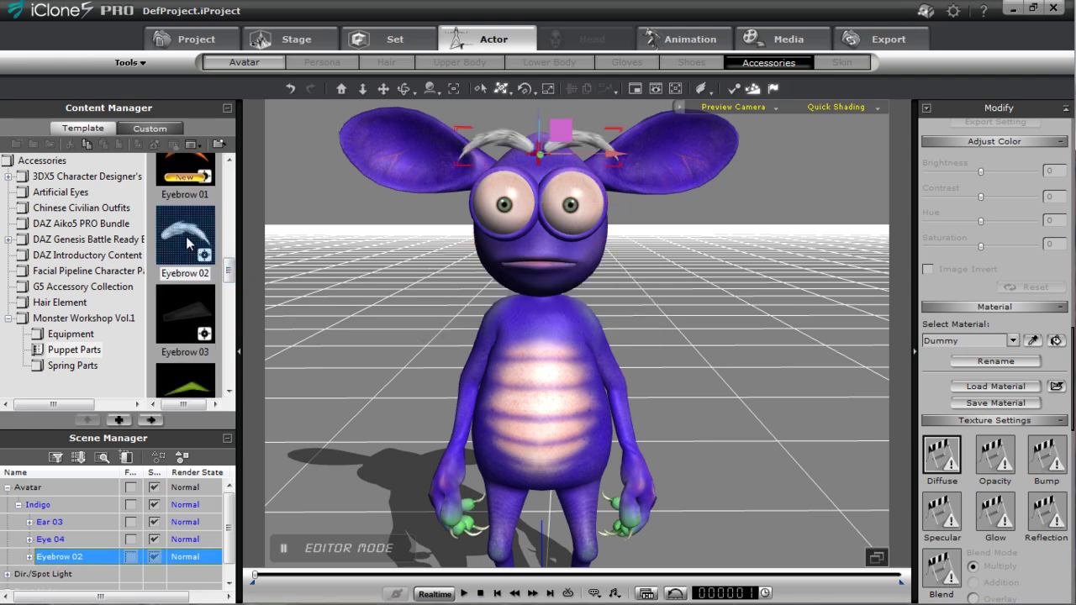
- Attach the S_Horn 03 accessory from the Monster Workshop Vol.1 Spring Parts to Indigo's head
click(79, 367)
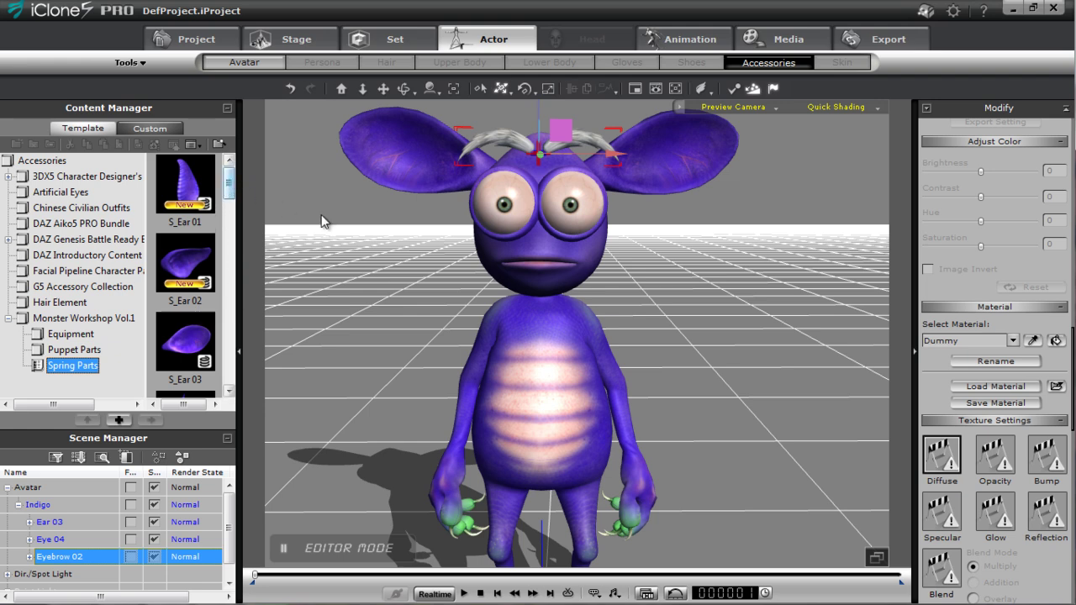
drag(228, 185, 220, 291)
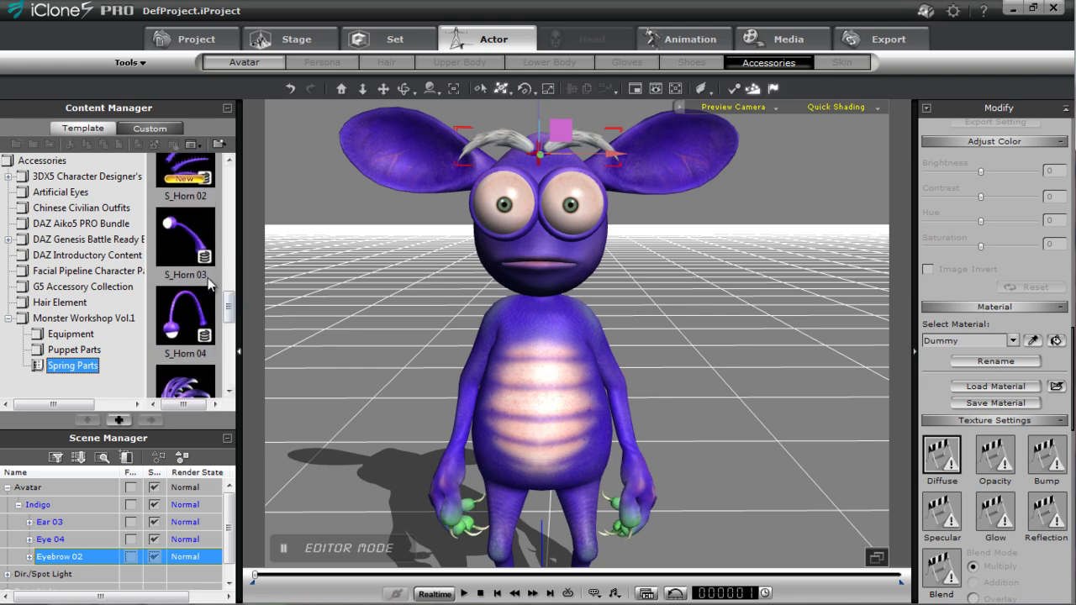
double_click(187, 241)
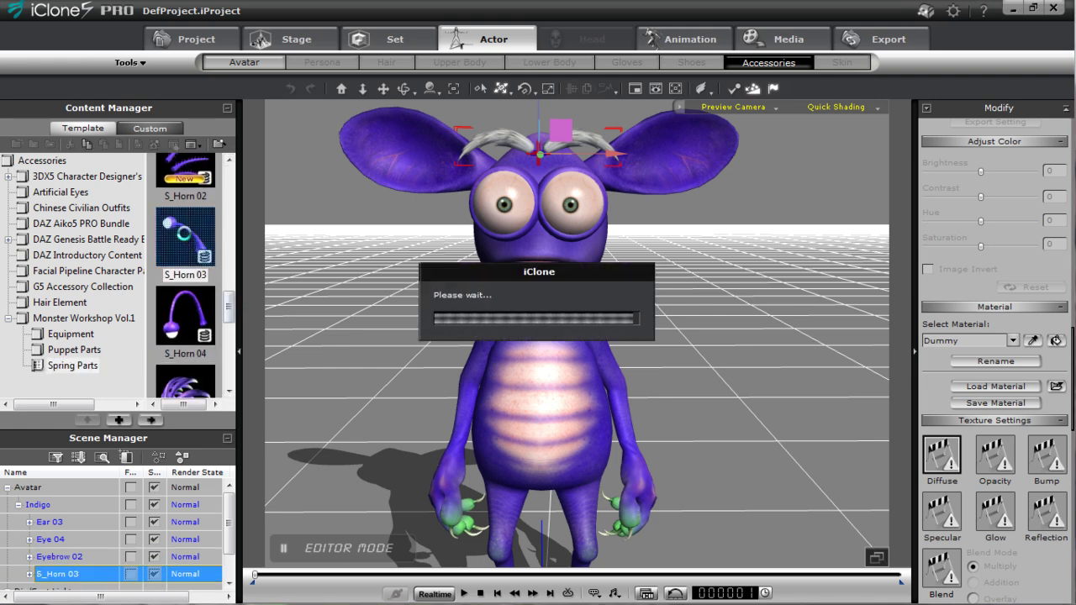
middle_drag(560, 188, 426, 320)
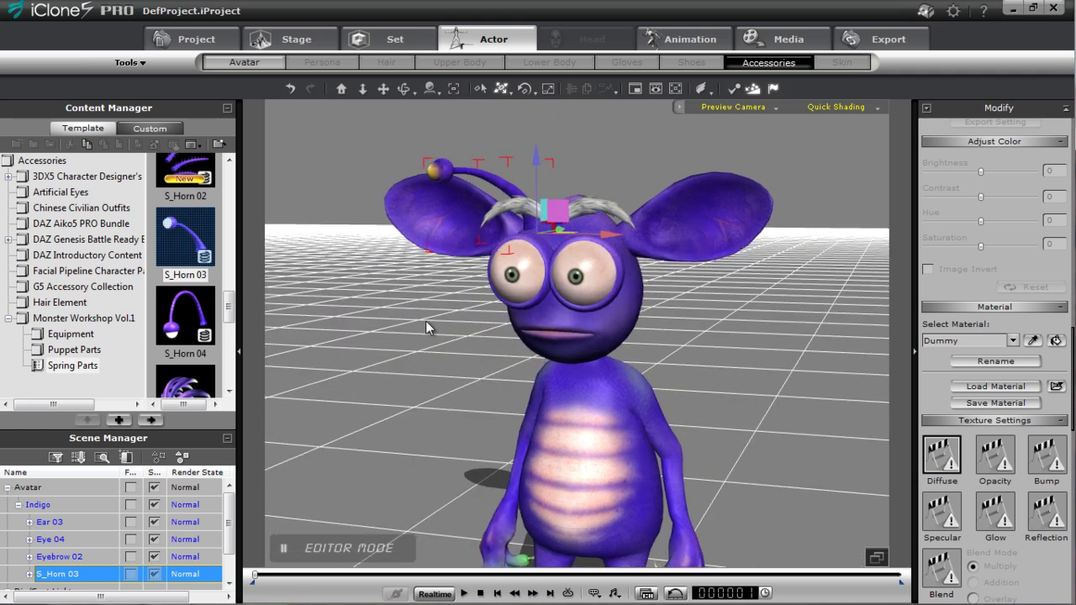
- Add a second S_Horn 03 and turn it to the opposite side of the head so the two horns mirror each other
double_click(187, 241)
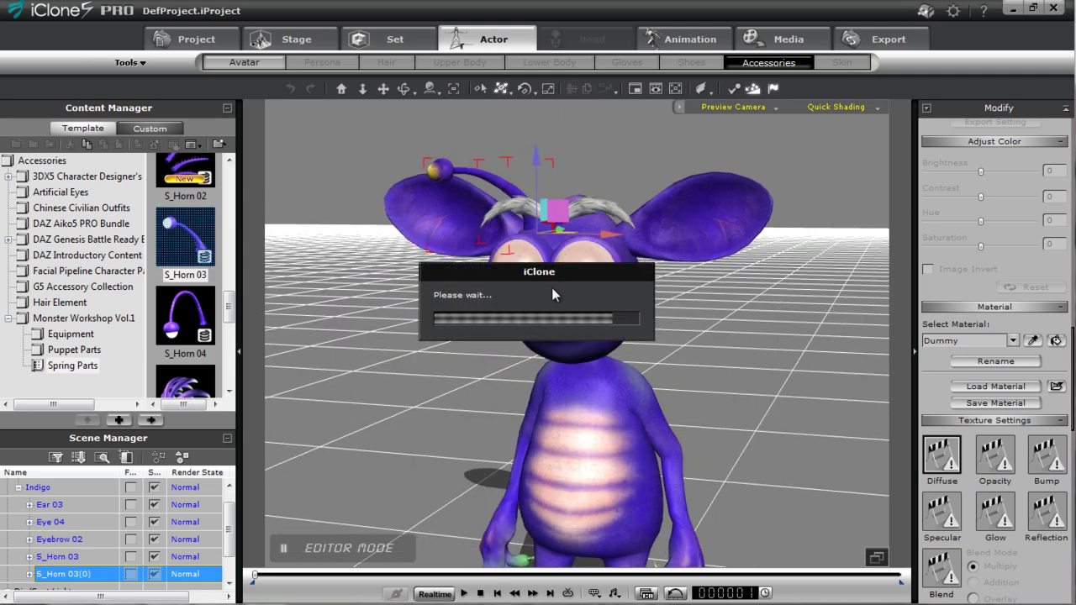
middle_drag(450, 341, 584, 321)
drag(593, 238, 649, 248)
key(e)
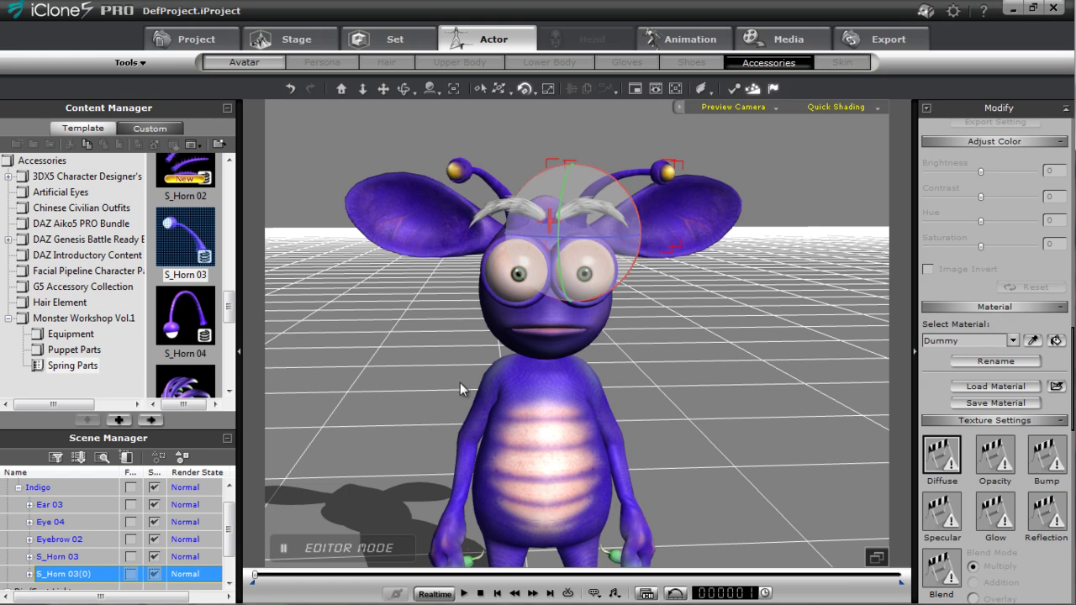
- Attach the S_Tail 01 spring accessory to Indigo's back
scroll(468, 326, down, 5)
middle_drag(497, 375, 529, 320)
right_drag(528, 321, 188, 352)
middle_drag(598, 349, 502, 361)
right_drag(503, 361, 494, 363)
scroll(225, 314, down, 2)
click(184, 293)
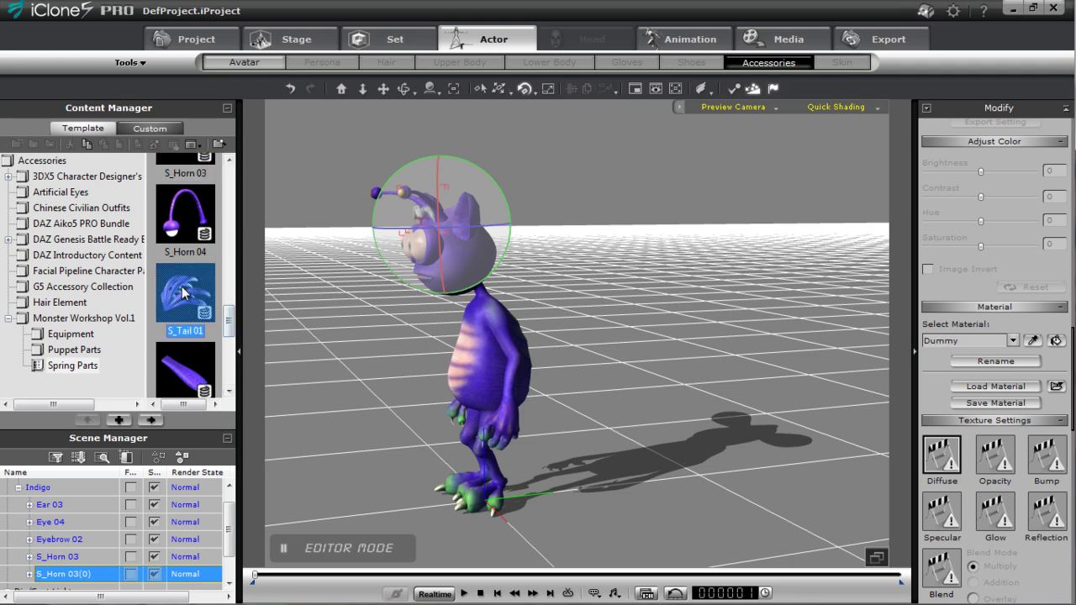
double_click(184, 292)
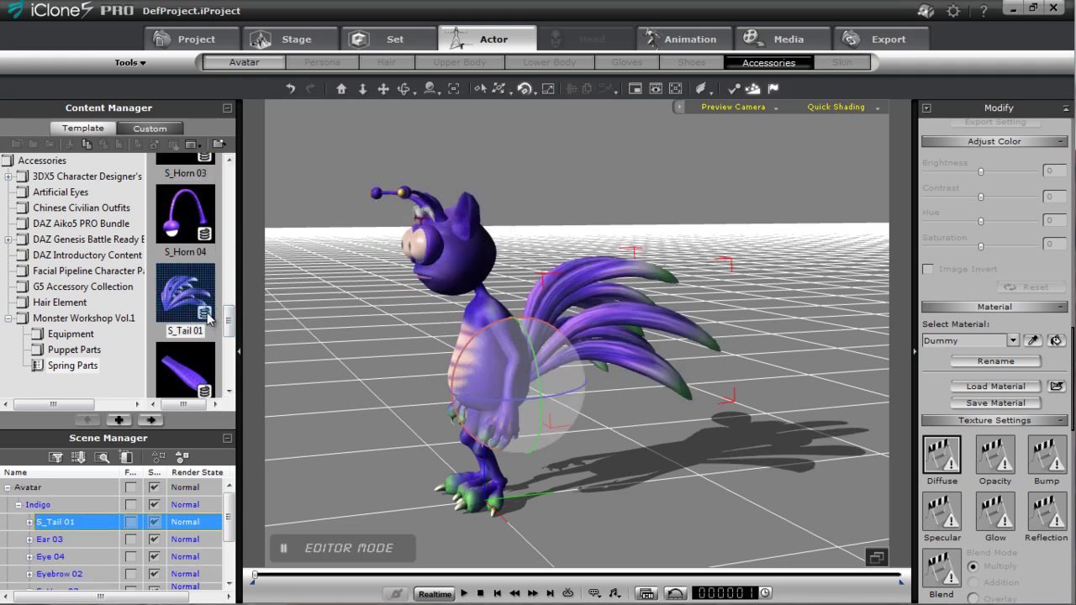
right_drag(483, 388, 554, 392)
- Select Indigo and import the "Sneezing" audio file as its voice for facial animation
click(578, 315)
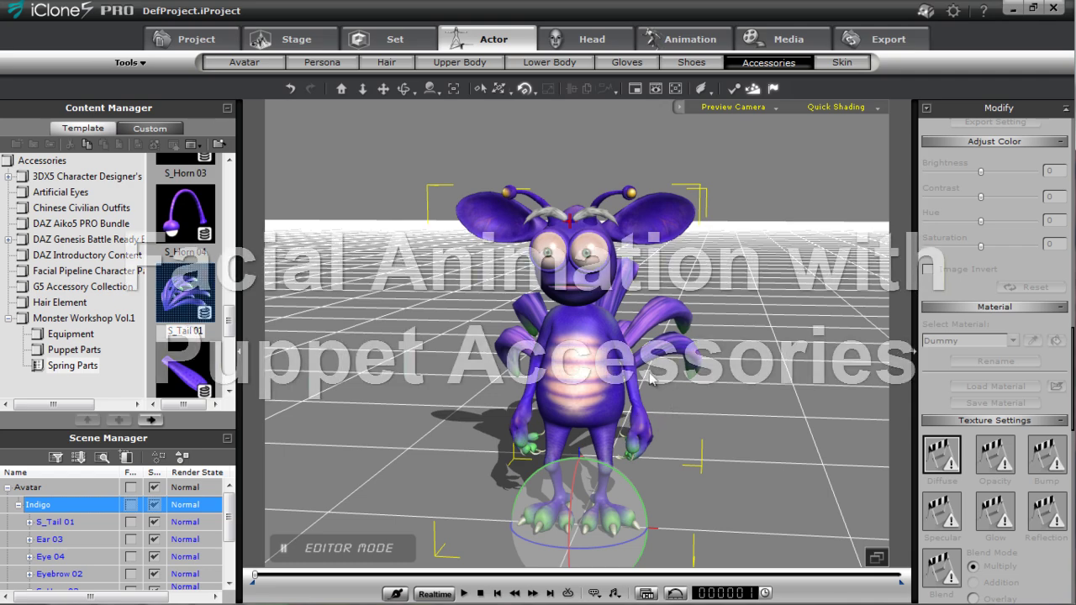
scroll(629, 321, up, 5)
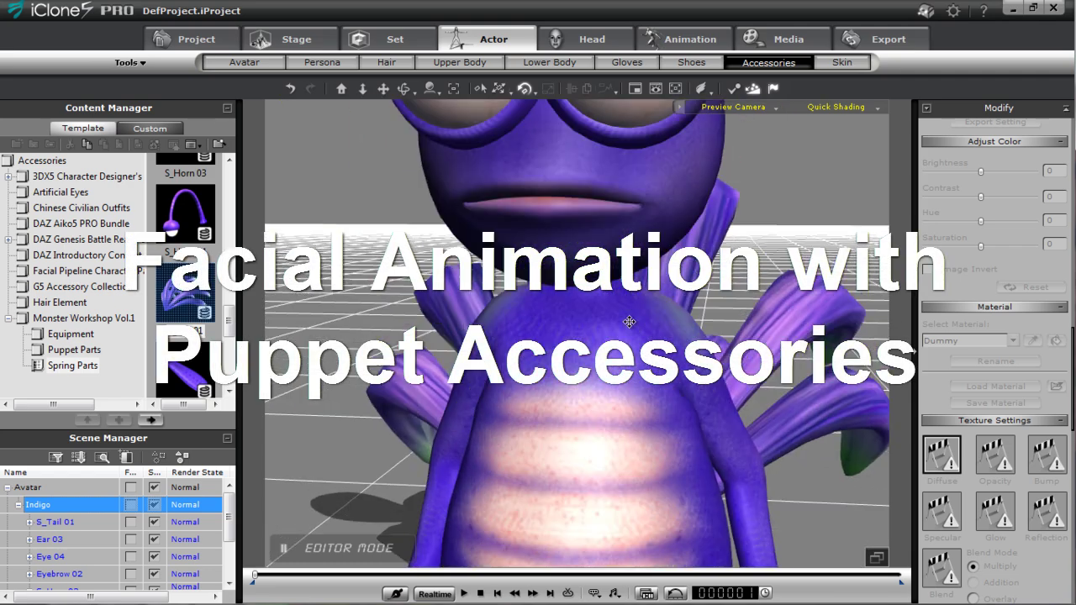
scroll(629, 321, down, 6)
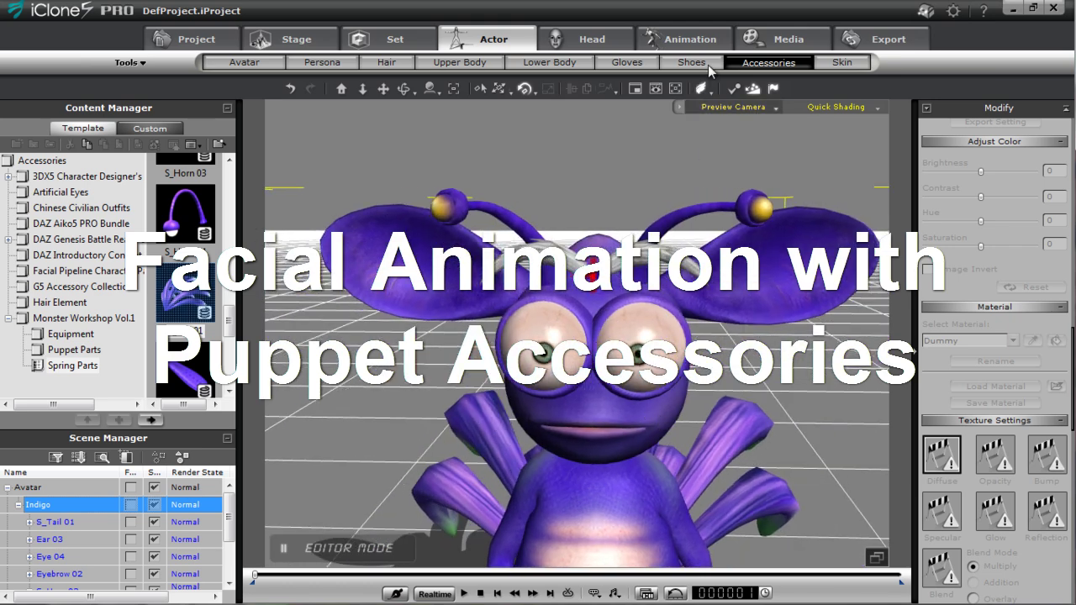
click(686, 39)
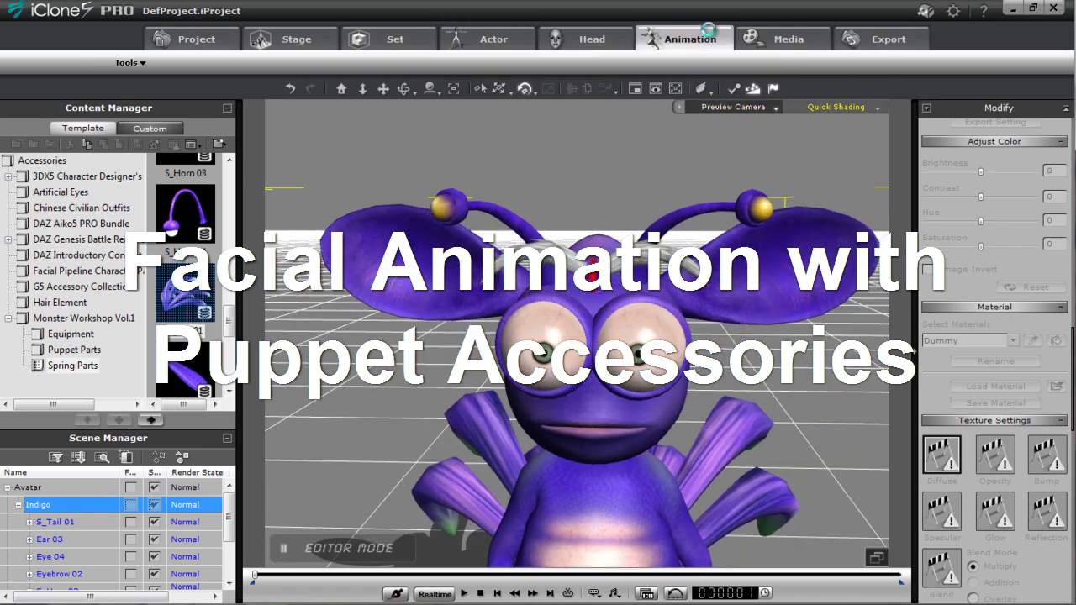
click(551, 61)
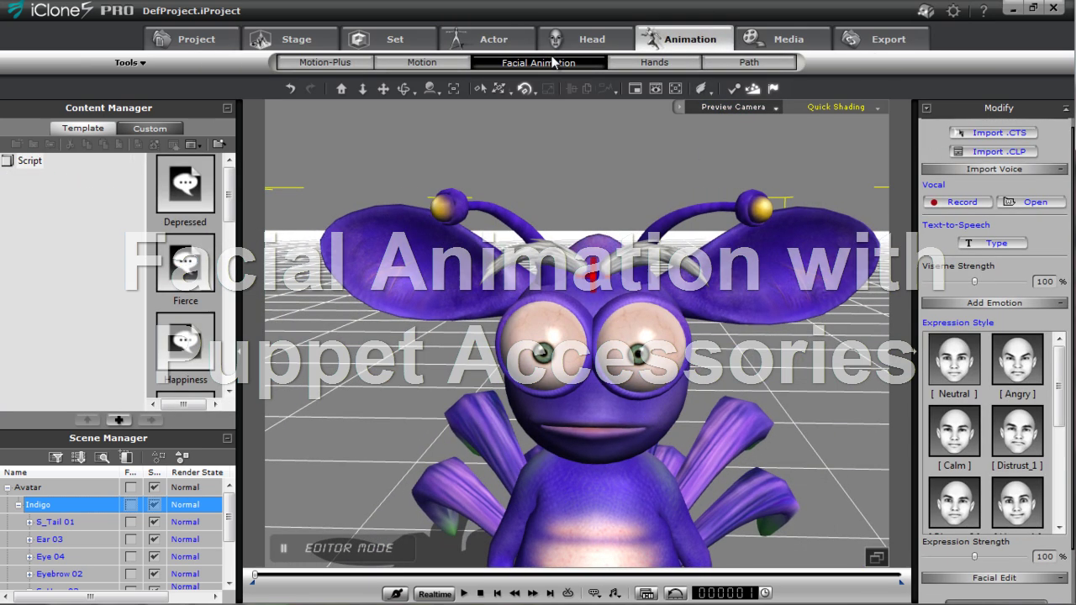
click(1037, 203)
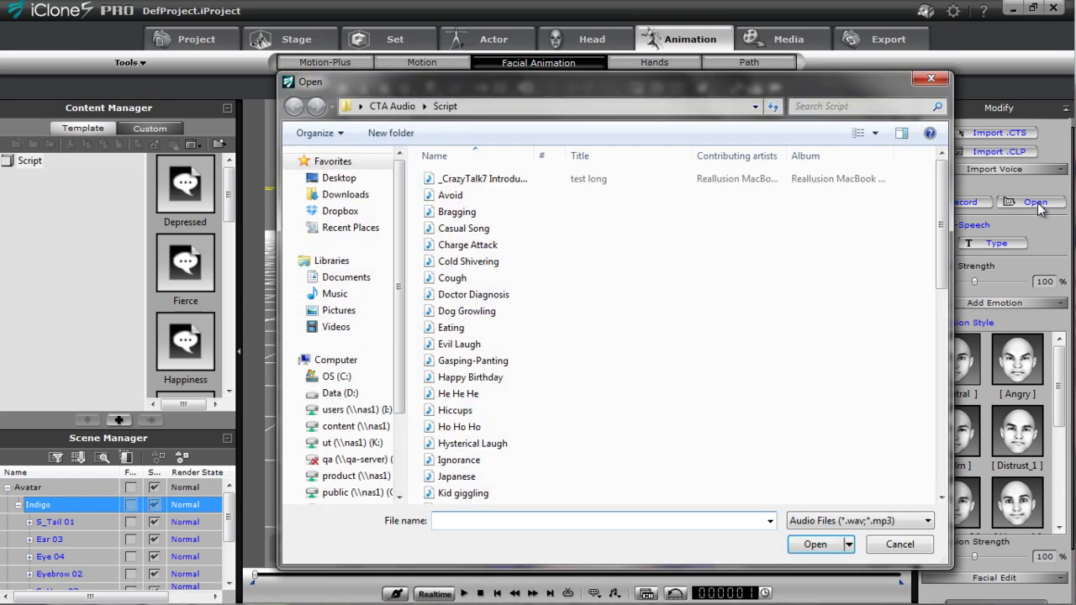
drag(942, 212, 942, 405)
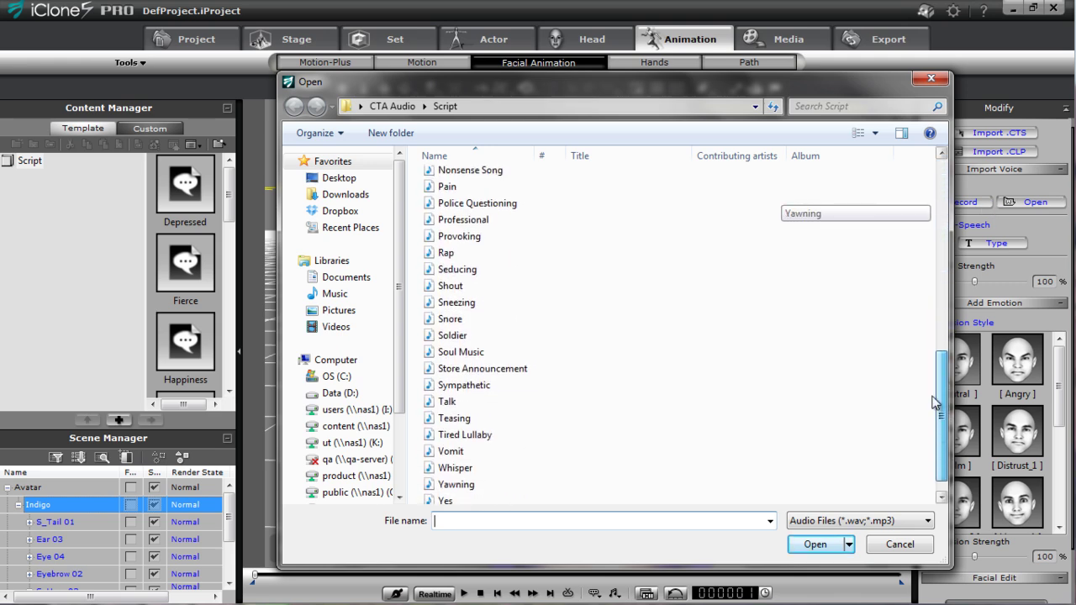
click(438, 304)
click(820, 545)
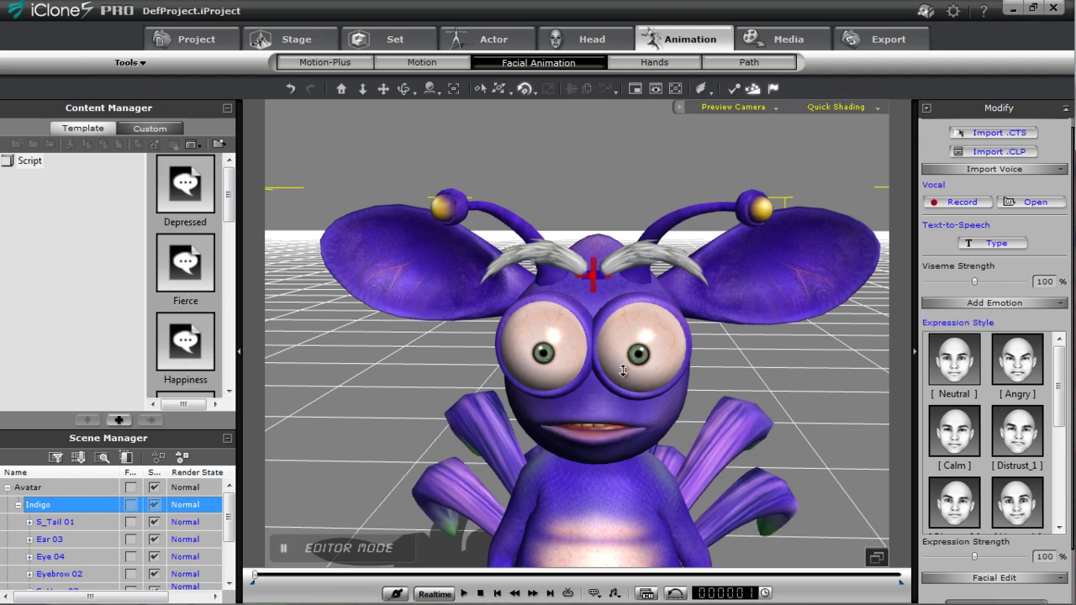
- Load the 0_Puppet Controller prop from the Monster Workshop Vol.1 props and hide it in the scene
scroll(624, 371, down, 6)
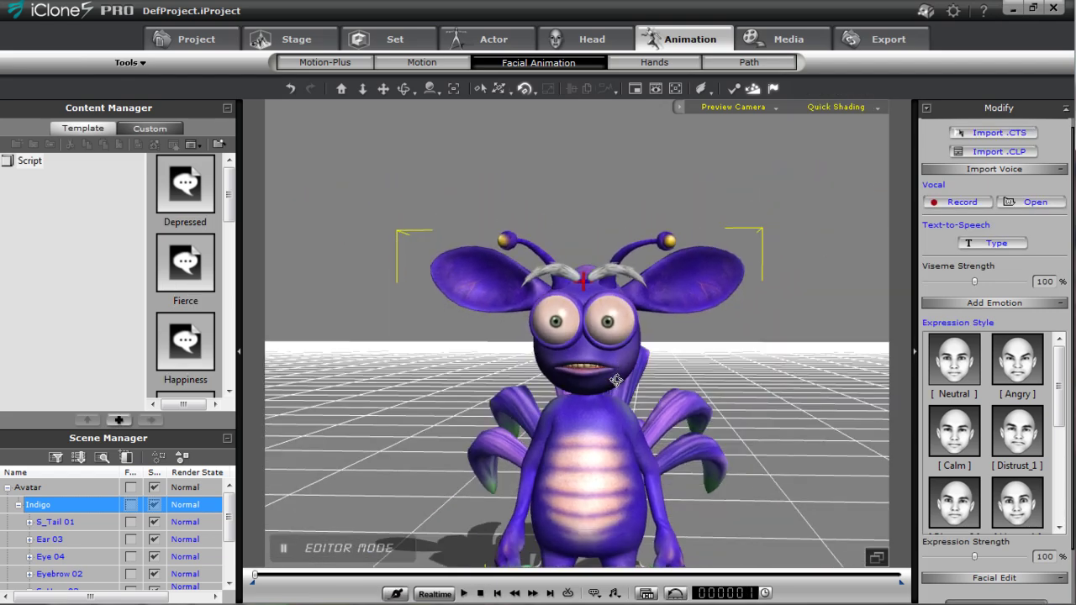
scroll(616, 380, down, 5)
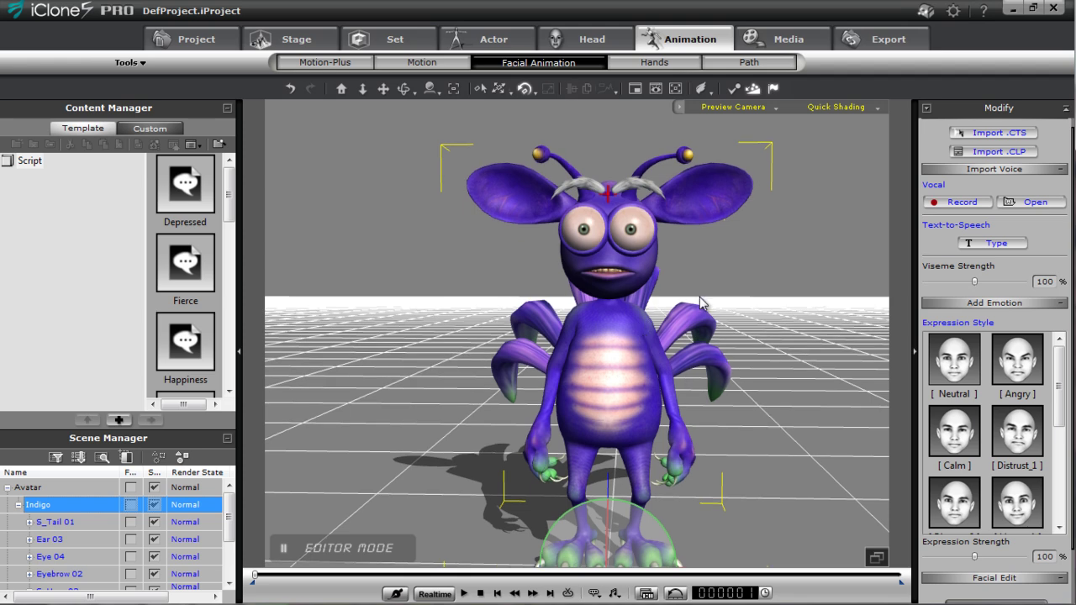
click(396, 39)
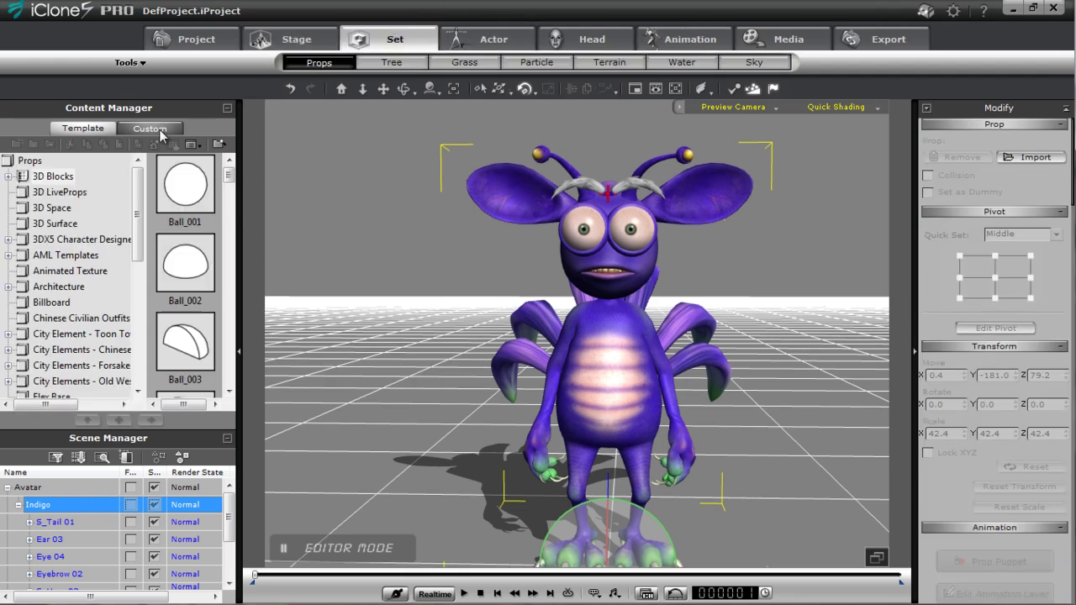
drag(141, 215, 136, 330)
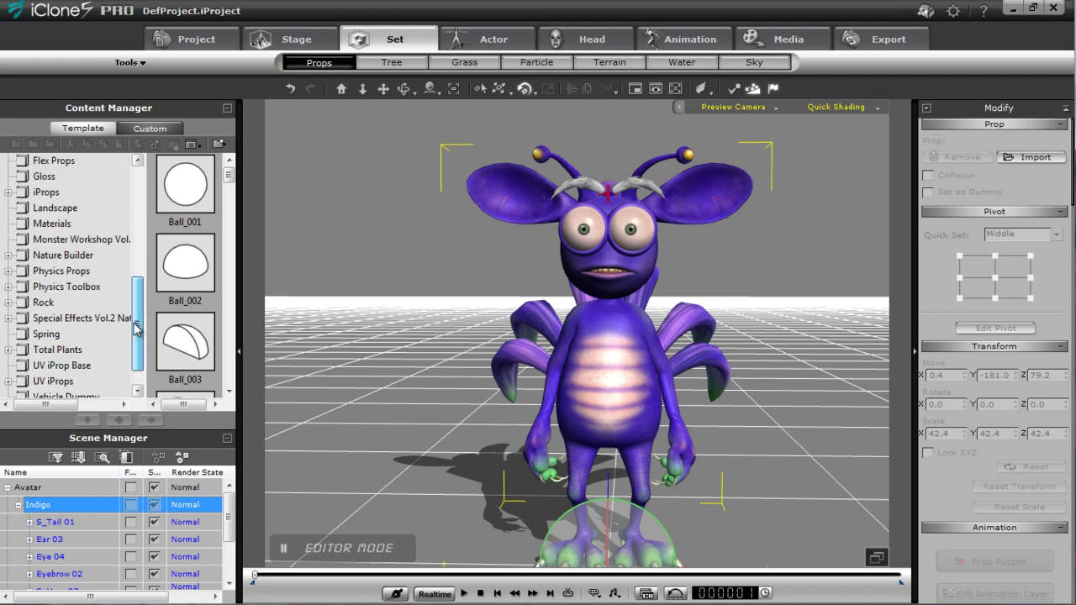
click(94, 240)
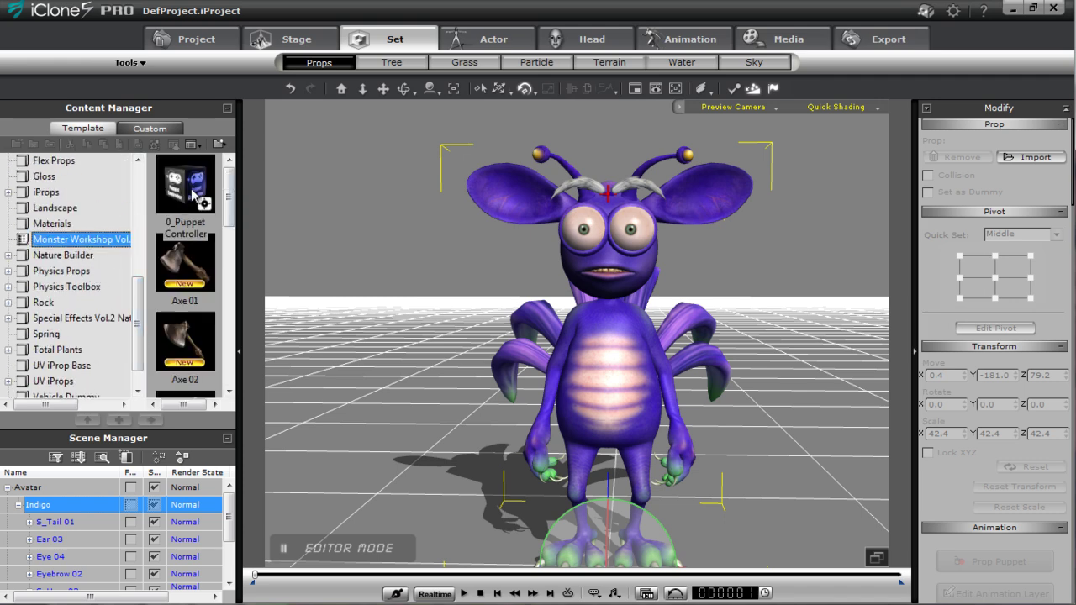
double_click(195, 196)
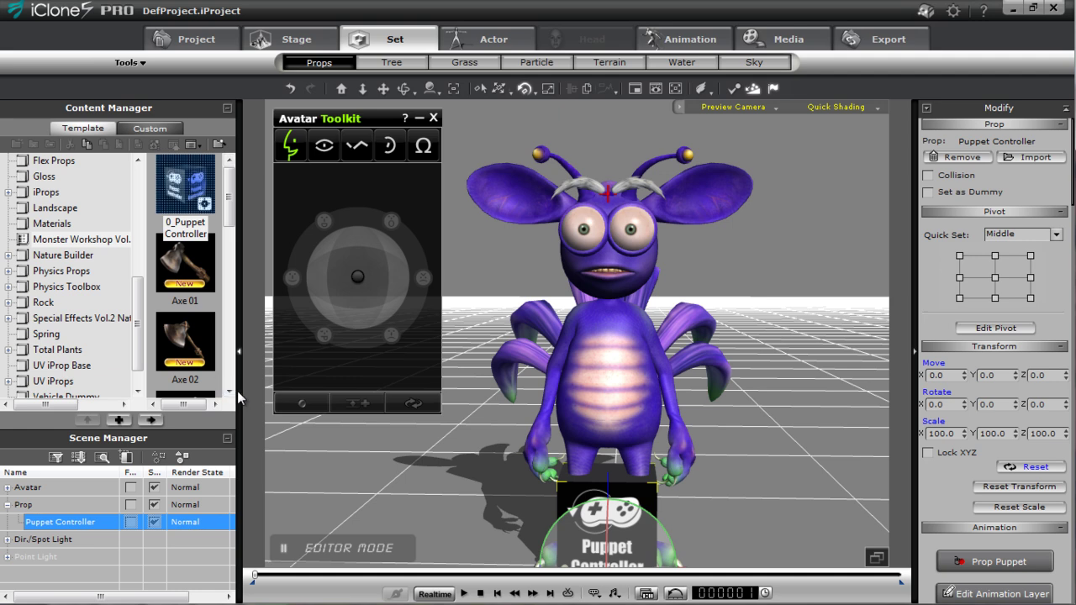
click(155, 522)
- Select the Indigo avatar and try out facial expressions with the Avatar Toolkit's face controller
right_drag(688, 278, 604, 303)
click(618, 402)
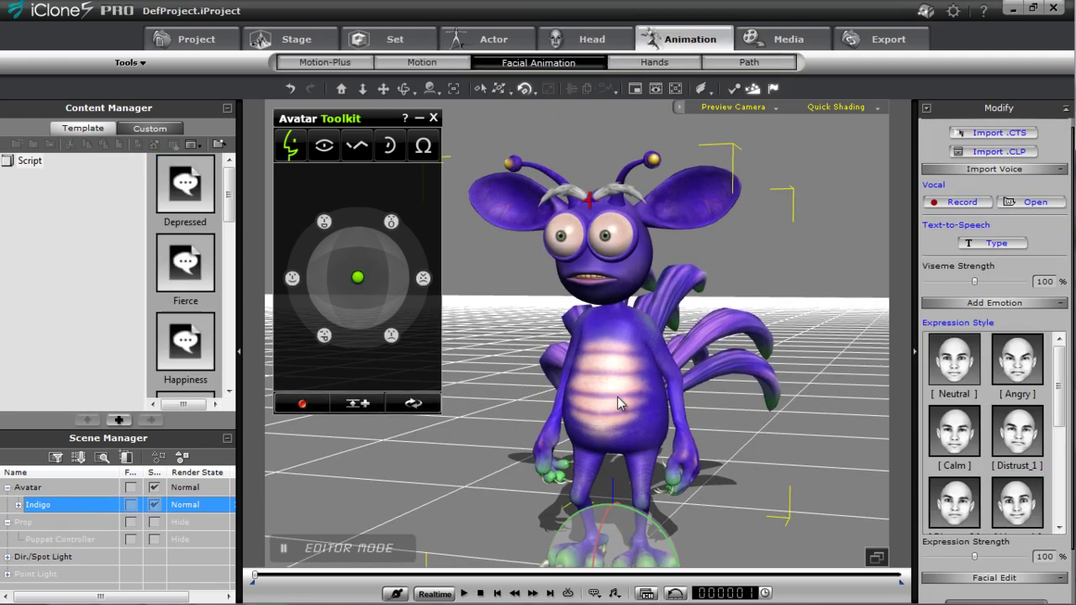
drag(359, 279, 381, 274)
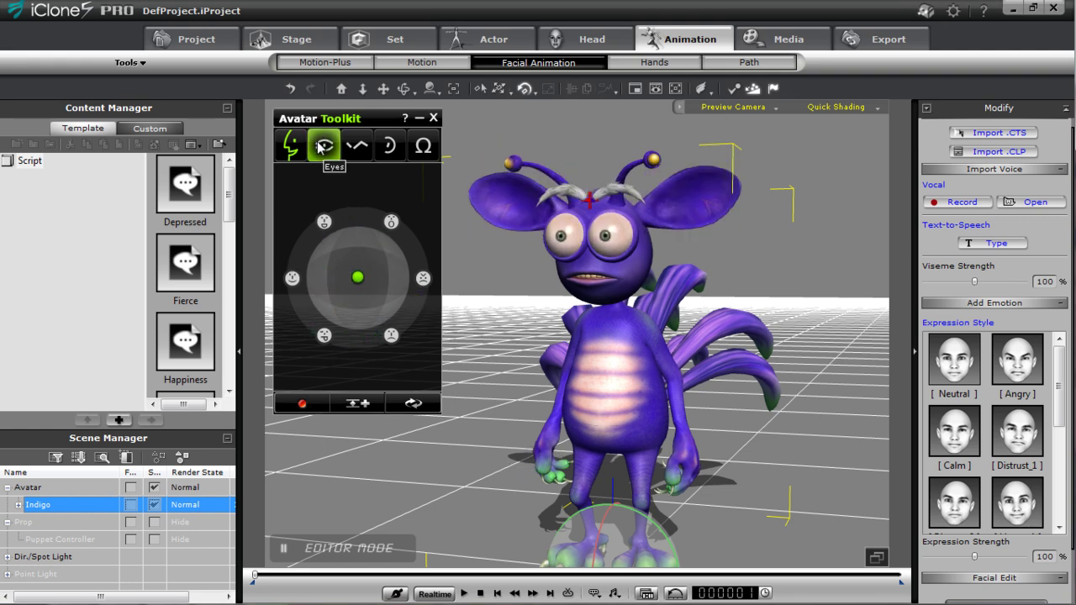
- Frame Indigo's face from the front and open the Avatar Toolkit's Eyes controls
middle_drag(574, 424, 645, 449)
middle_drag(670, 335, 672, 396)
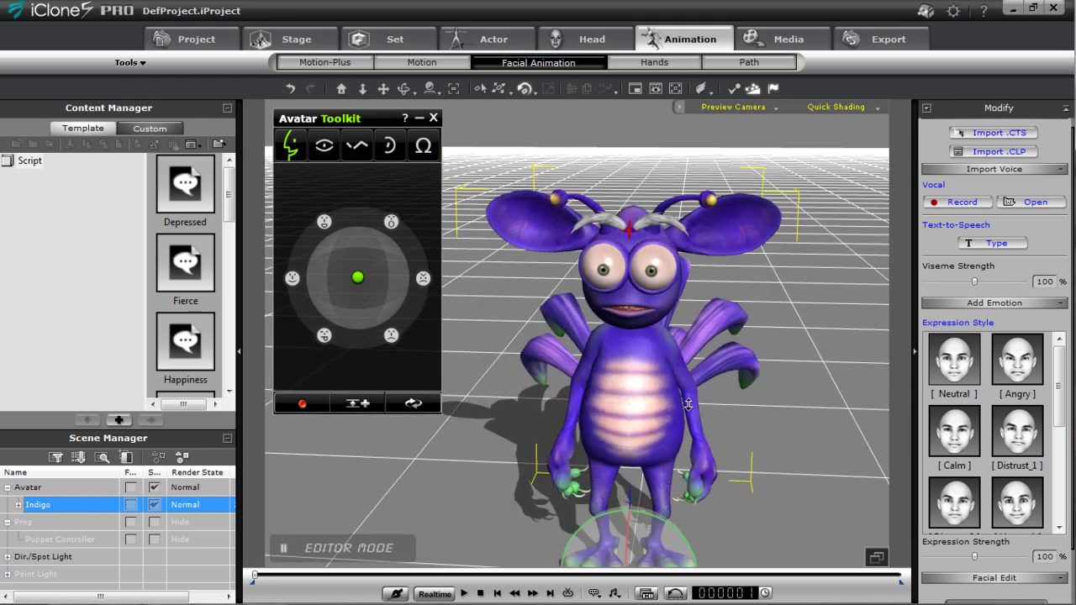
scroll(681, 384, up, 4)
middle_drag(675, 356, 642, 348)
right_drag(642, 349, 634, 385)
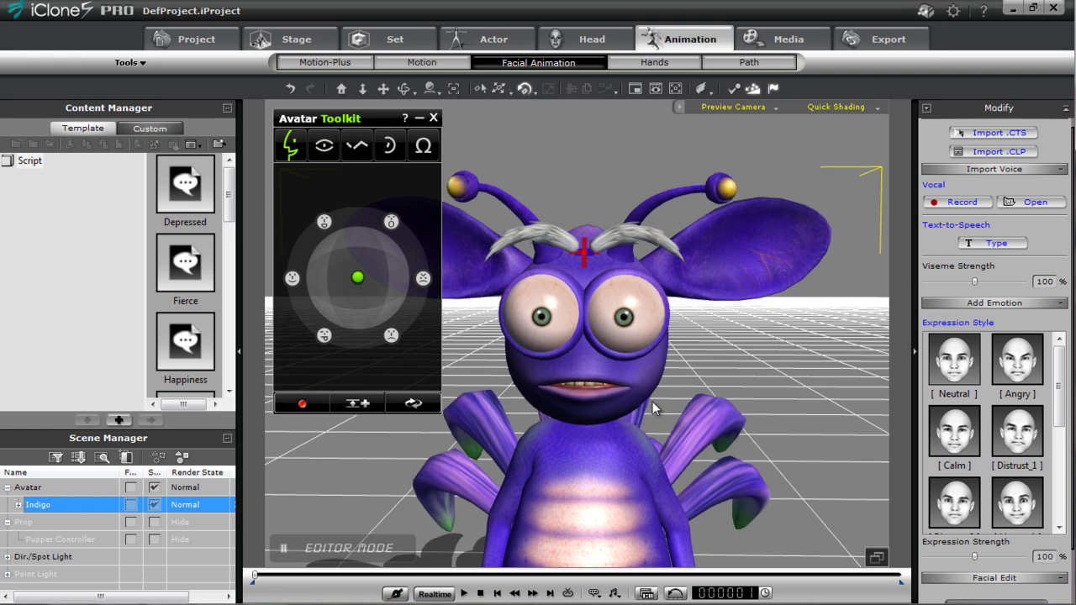
click(323, 146)
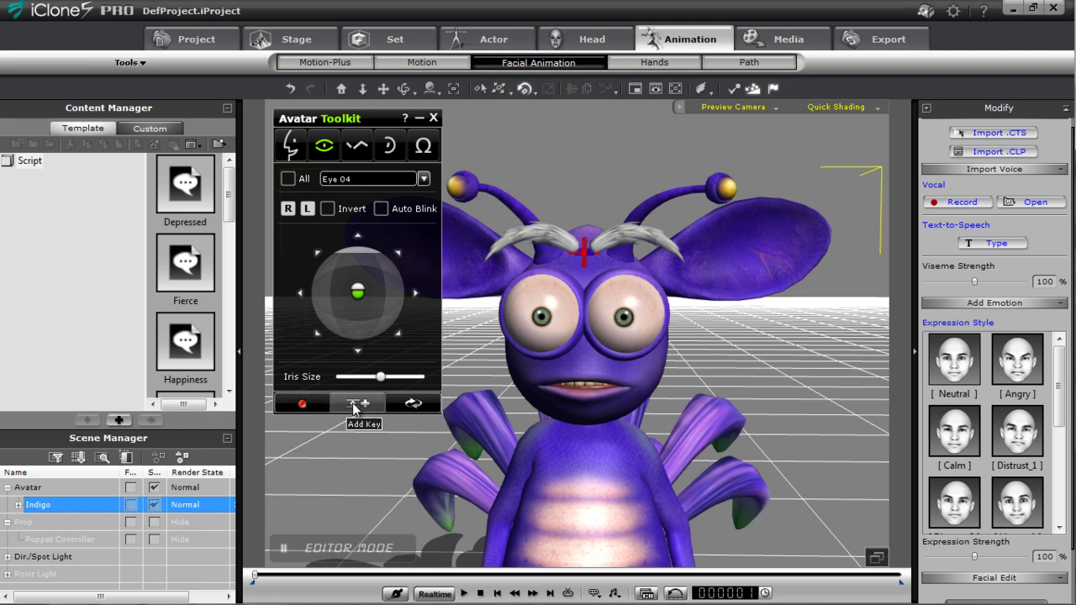
- Record Indigo's eyelid movement over the sneeze in two takes, returning to the first frame after each
click(316, 407)
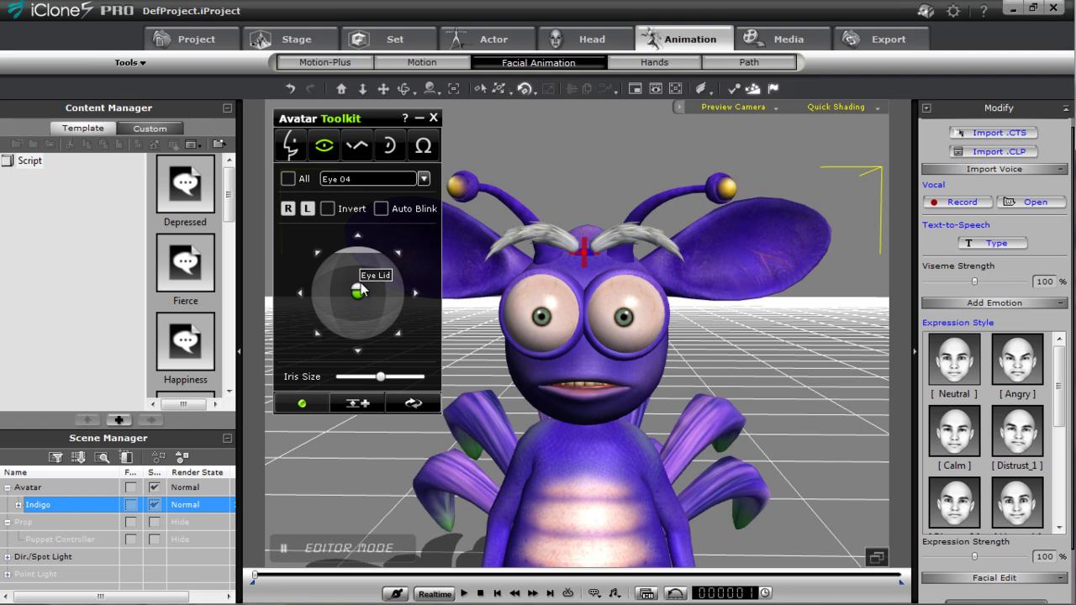
mouse_move(361, 284)
mouse_down()
mouse_move(370, 272)
mouse_move(371, 282)
mouse_move(357, 257)
mouse_move(353, 281)
mouse_move(356, 261)
mouse_up()
key(space)
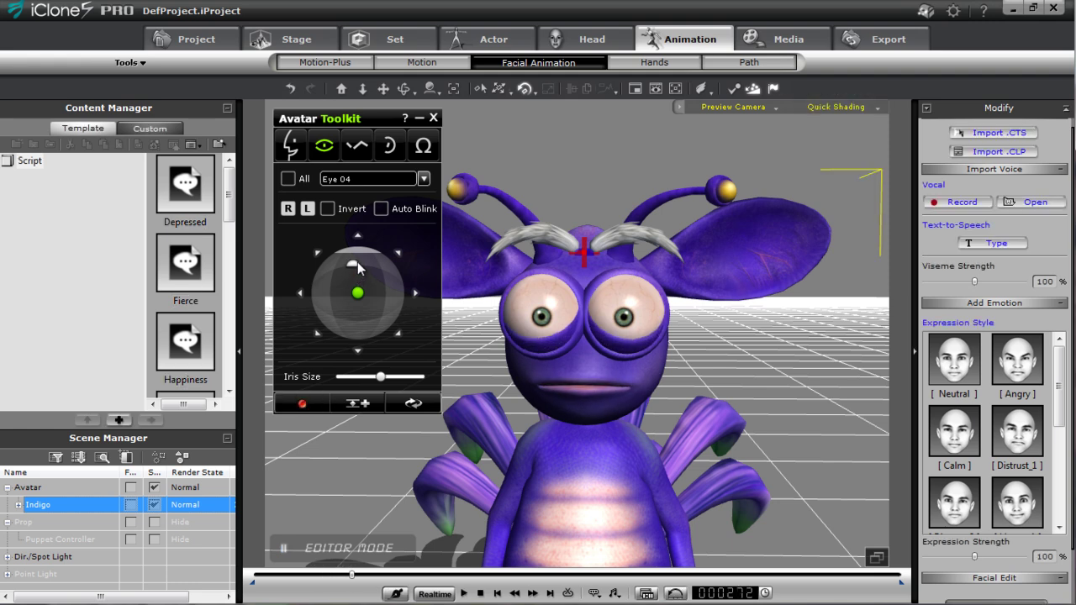
click(481, 594)
click(301, 404)
drag(359, 253, 356, 263)
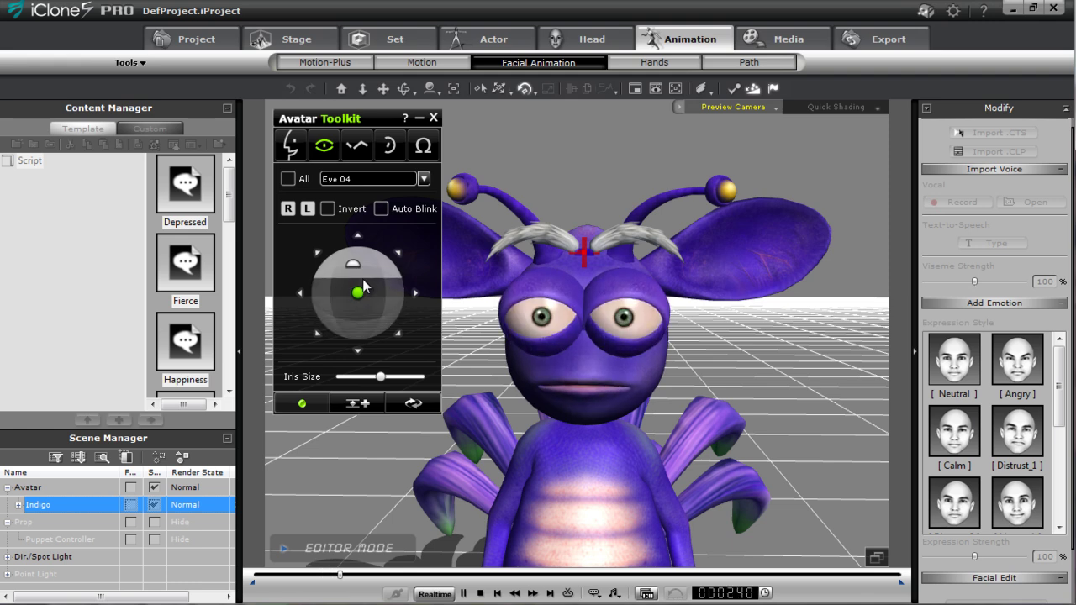
key(space)
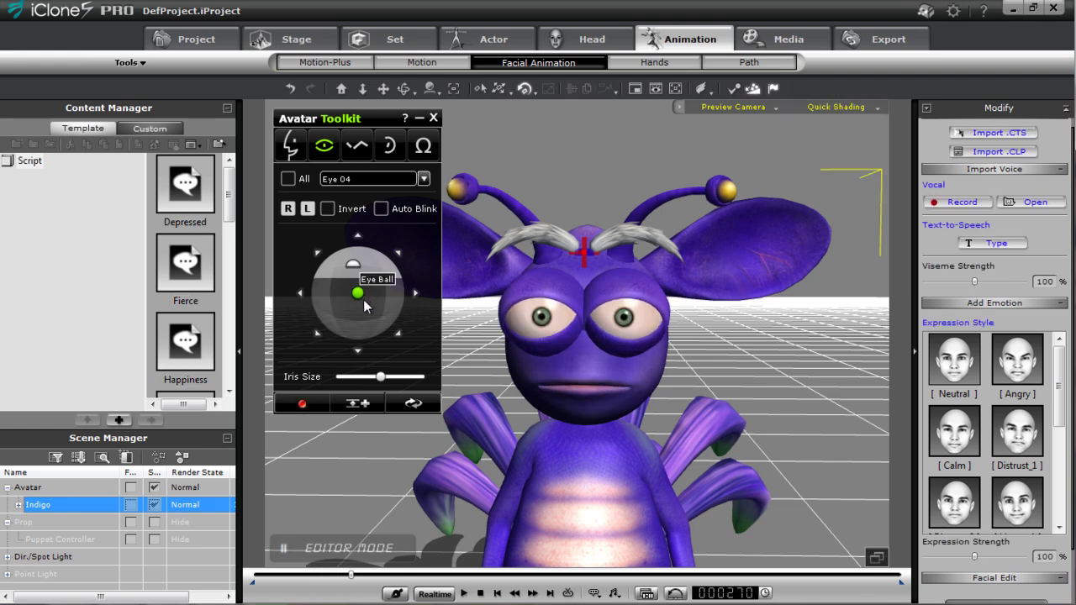
click(480, 594)
- Record Indigo's eyeball movement over the sneeze and return to the first frame
click(302, 404)
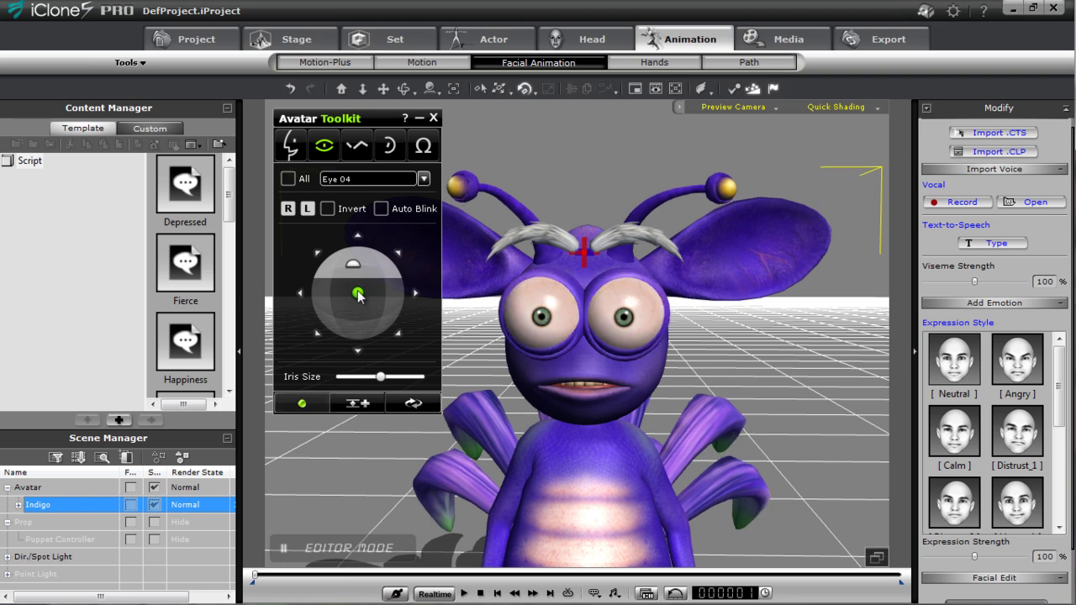
key(space)
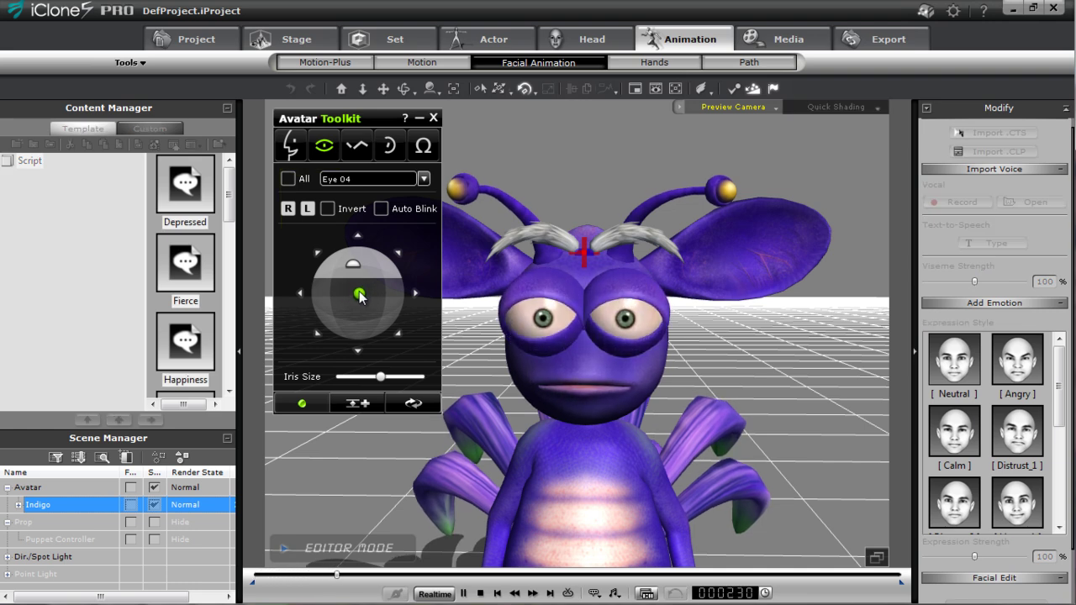
key(space)
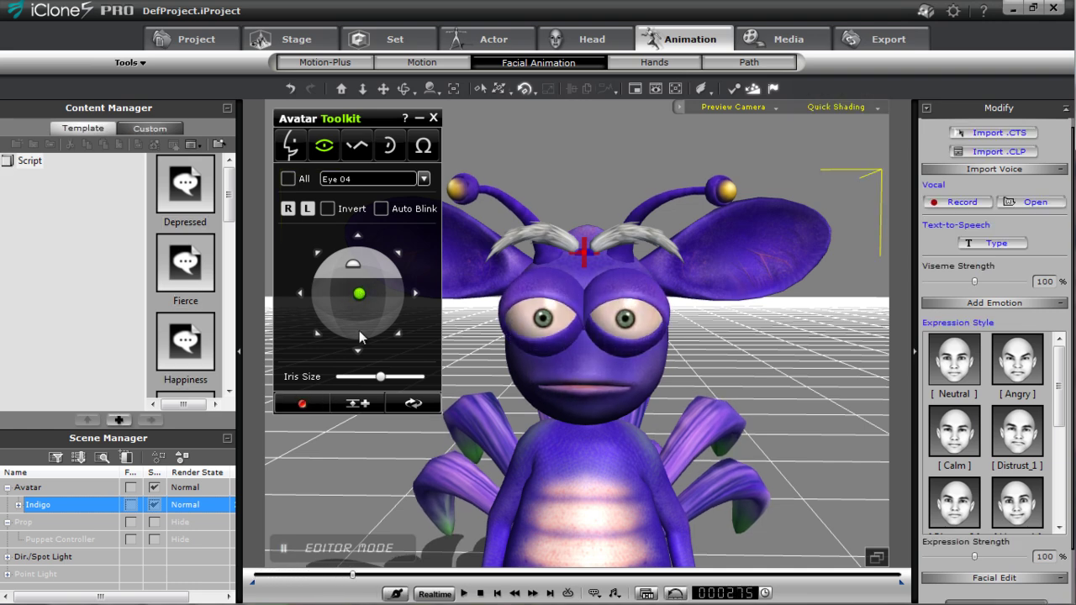
click(481, 594)
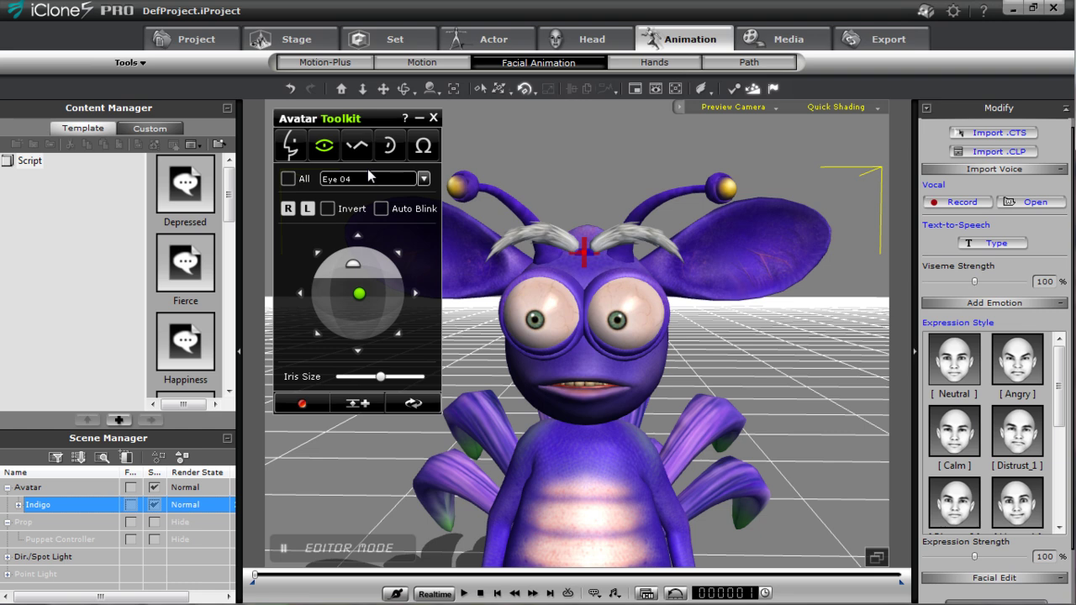
- Record Indigo's eyebrow movement over the sneeze with the Eyebrow 02 controller and return to the first frame
click(362, 146)
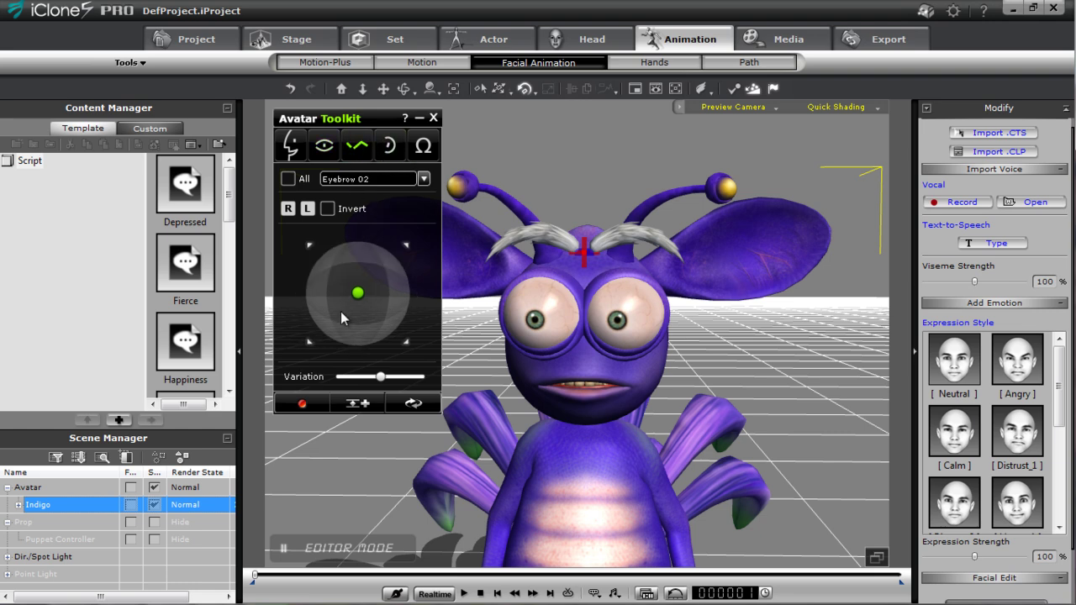
mouse_move(356, 289)
mouse_down()
mouse_move(320, 293)
mouse_move(330, 305)
mouse_move(395, 265)
mouse_move(398, 277)
mouse_move(370, 291)
mouse_up()
click(301, 406)
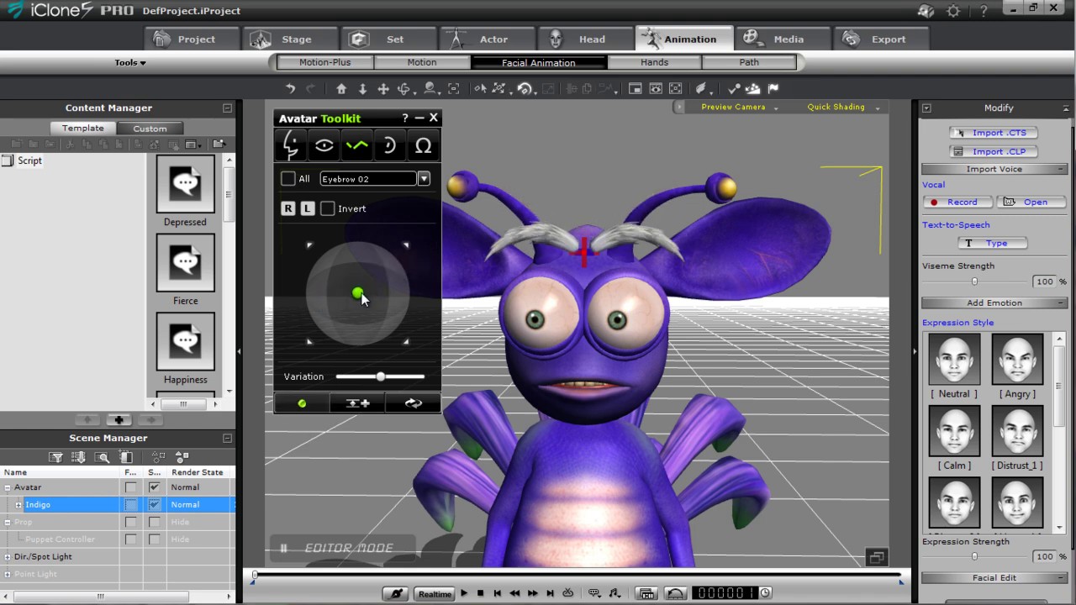
key(space)
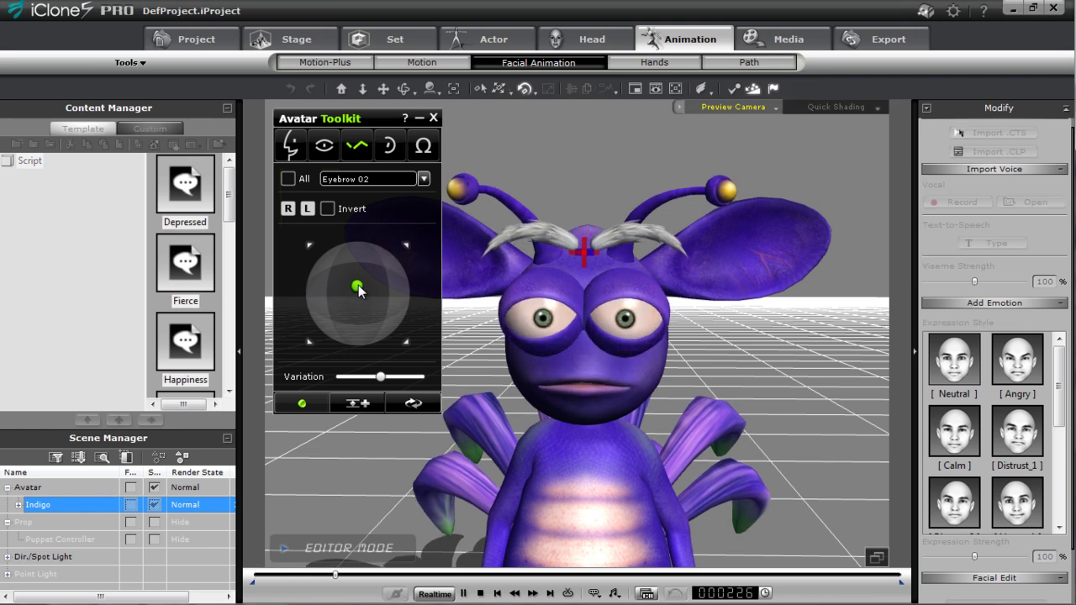
key(space)
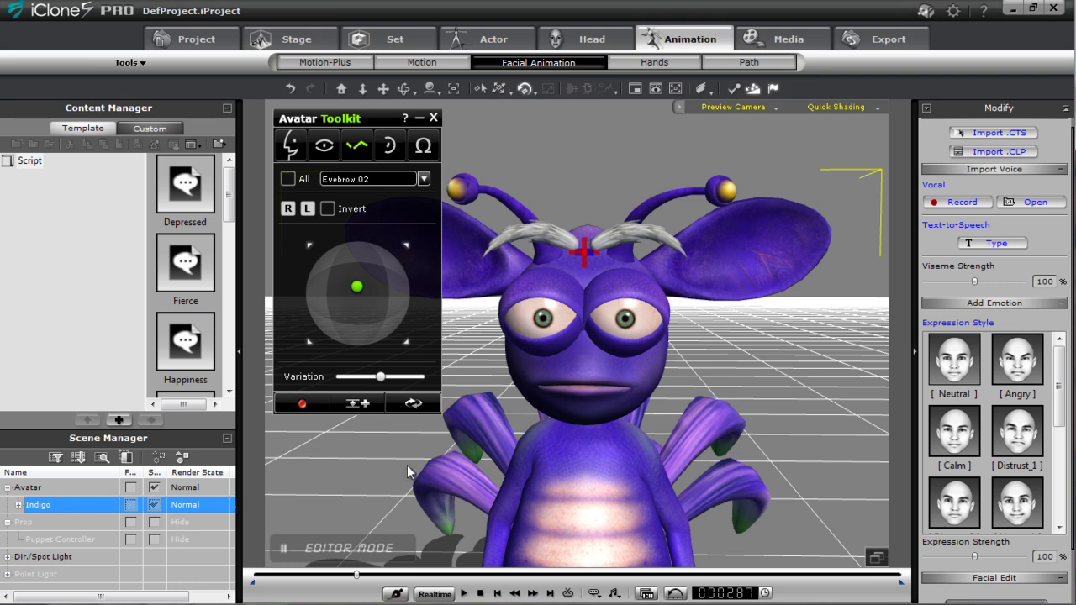
click(480, 593)
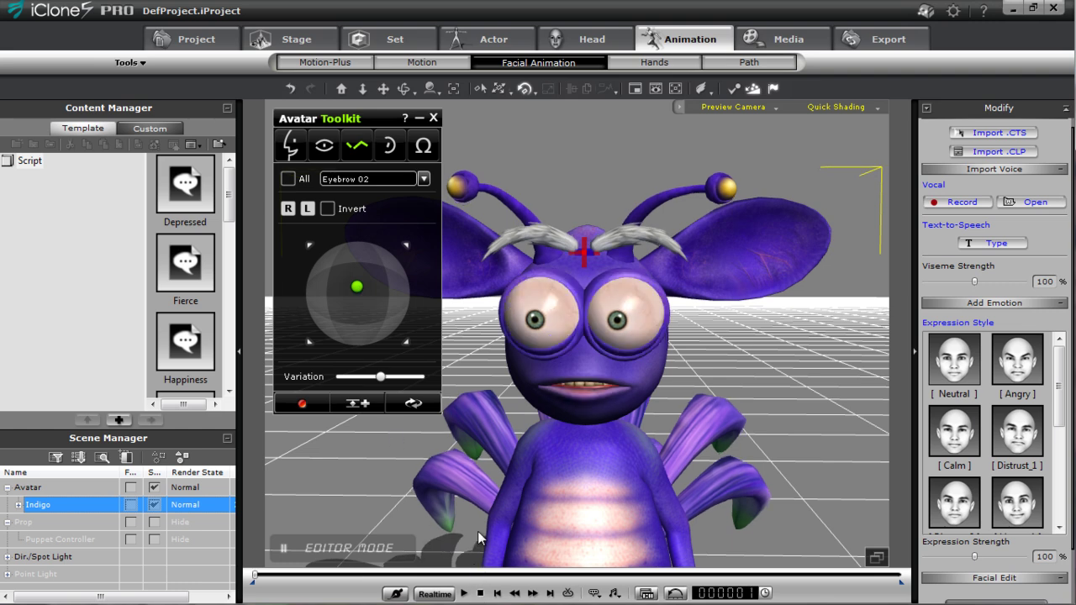
- Record Indigo's ear movement over the sneeze by varying the Ear 03 Variation amount, and return to the first frame
click(396, 153)
drag(383, 380, 380, 378)
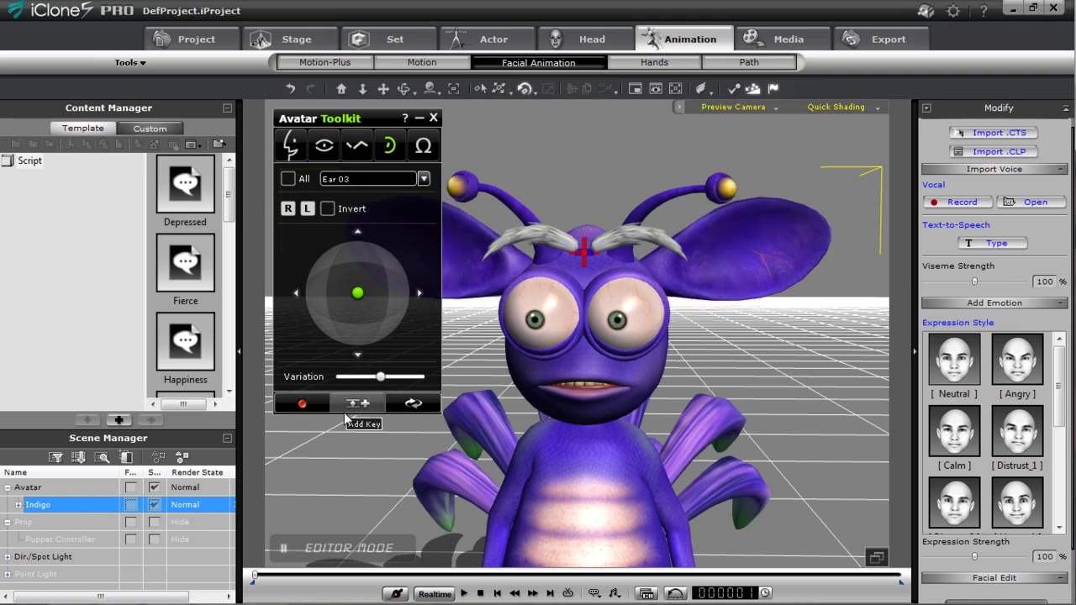
click(309, 406)
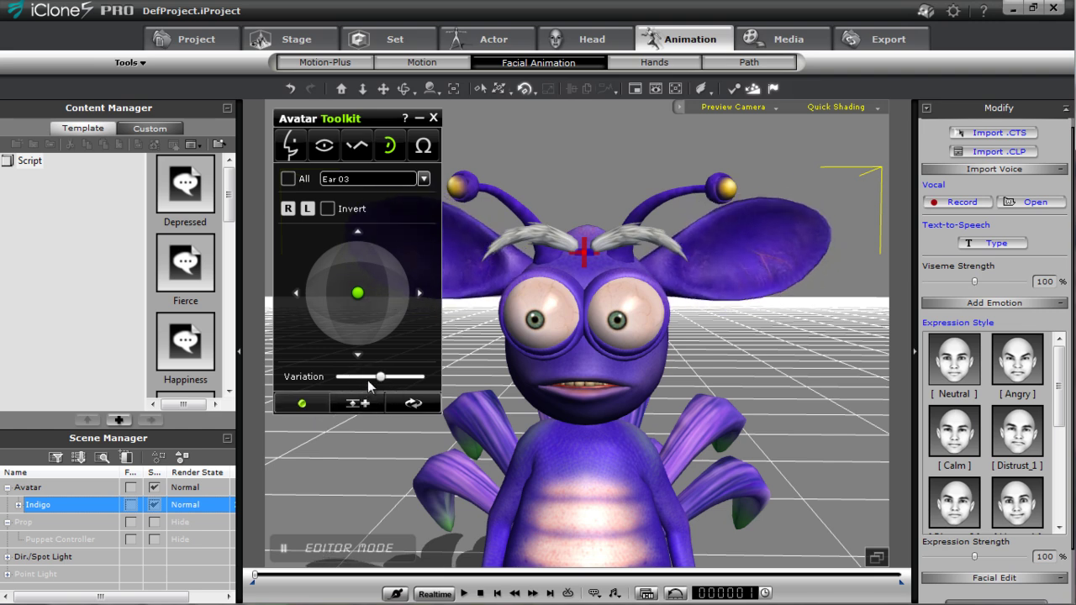
key(space)
mouse_move(383, 380)
mouse_down()
mouse_move(397, 384)
mouse_move(316, 381)
mouse_move(372, 389)
mouse_up()
key(space)
click(480, 593)
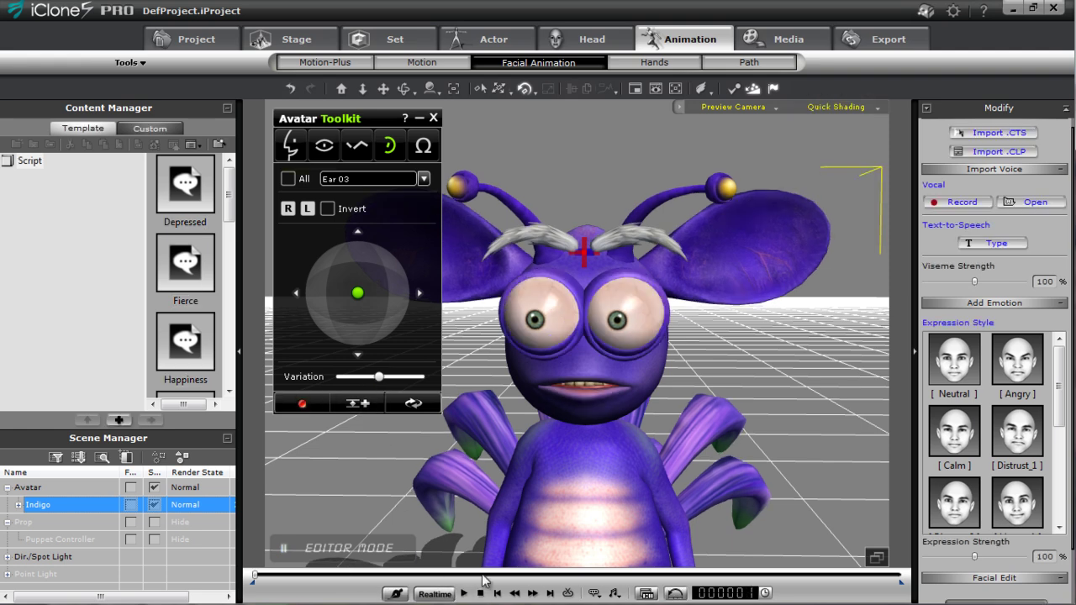
- Play back the combined facial animation on Indigo and stop it at the start
alt+drag(717, 392, 631, 383)
scroll(631, 383, down, 3)
alt+drag(656, 423, 639, 454)
click(463, 593)
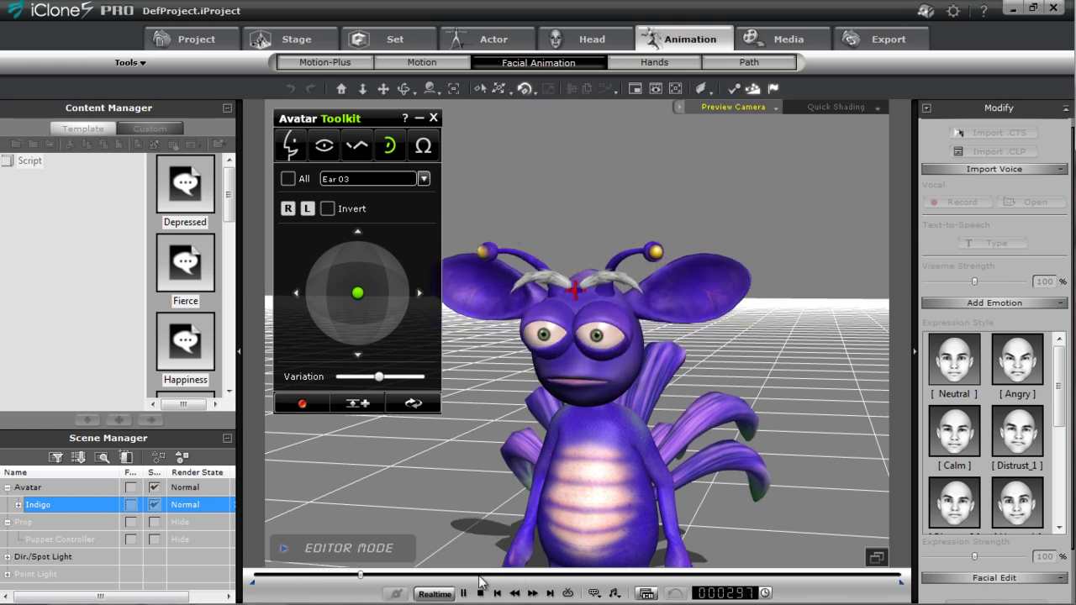
click(482, 593)
- Open Direct Puppet for Indigo's body motion and choose the upper chest joint as the part to control
right_drag(741, 368, 536, 398)
scroll(698, 365, down, 3)
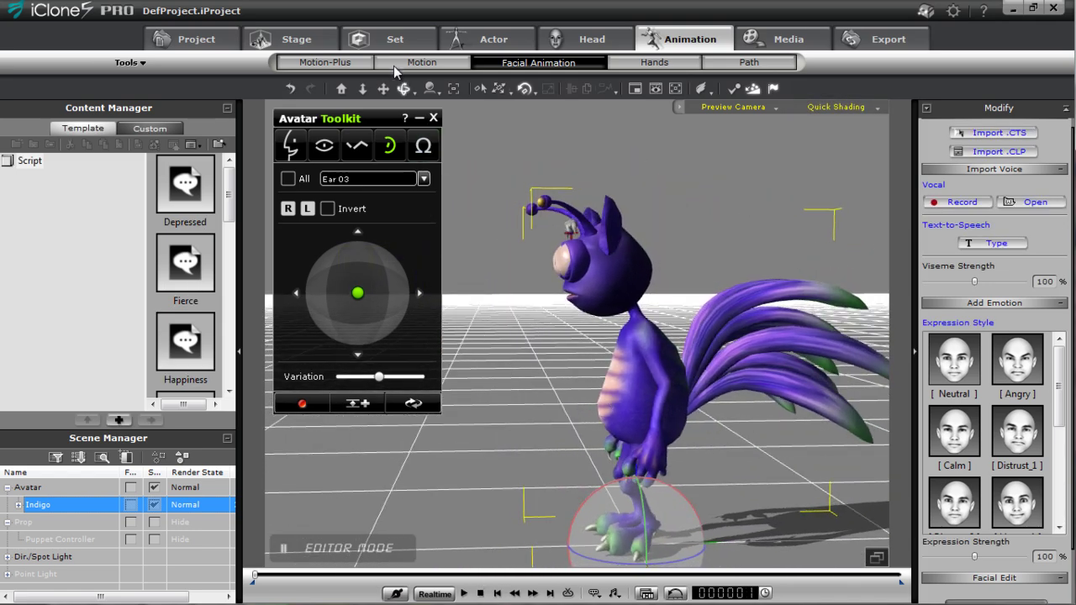
click(420, 118)
middle_drag(708, 304, 617, 285)
click(436, 64)
click(957, 280)
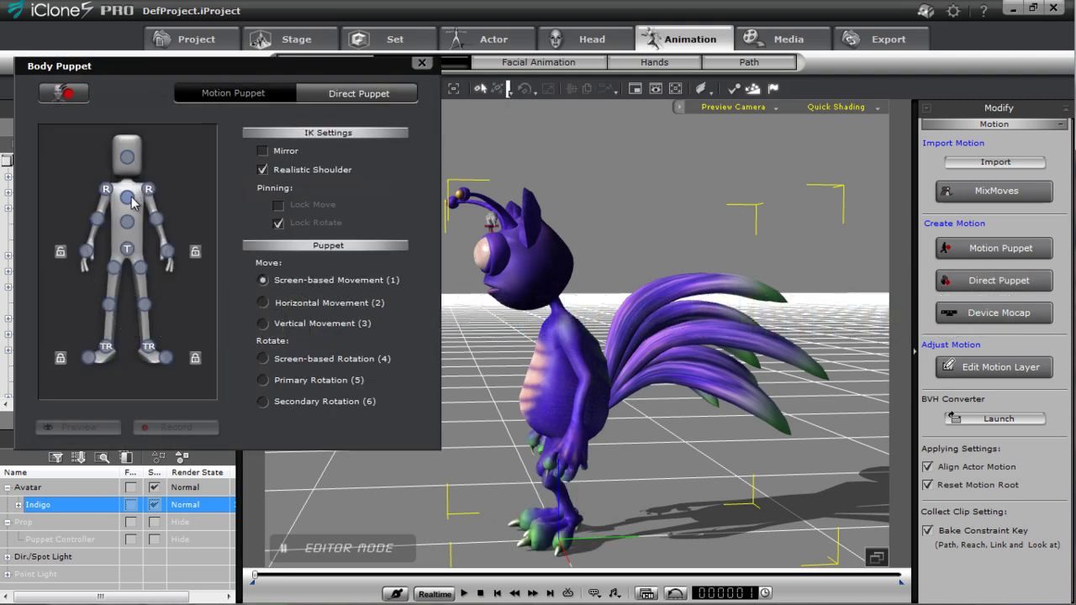
click(127, 199)
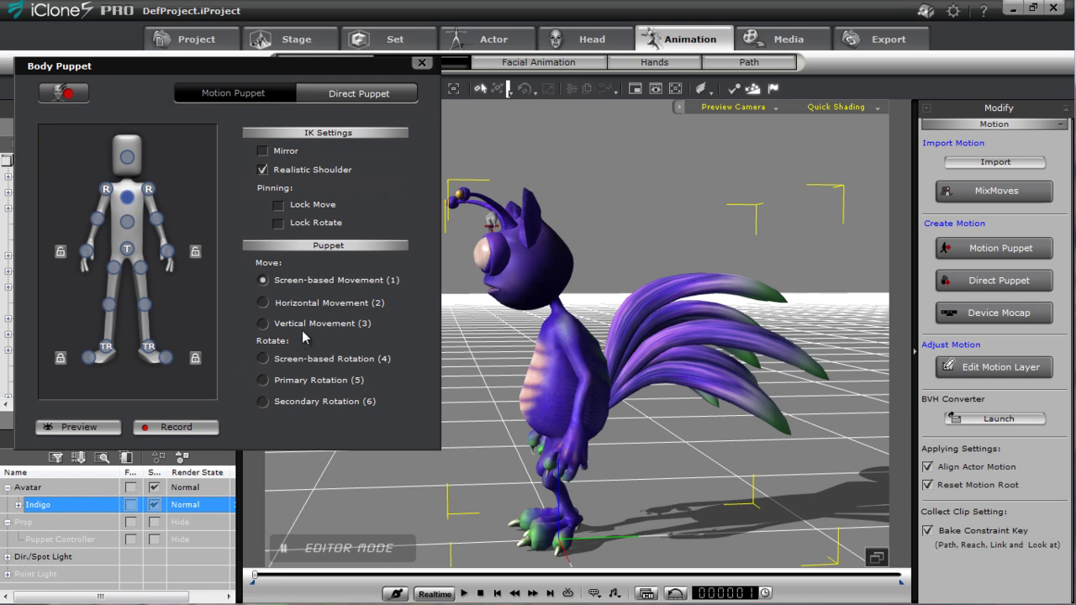
- Set the chest joint to Vertical Movement (3) and preview the puppeteered motion
right_drag(569, 345, 654, 360)
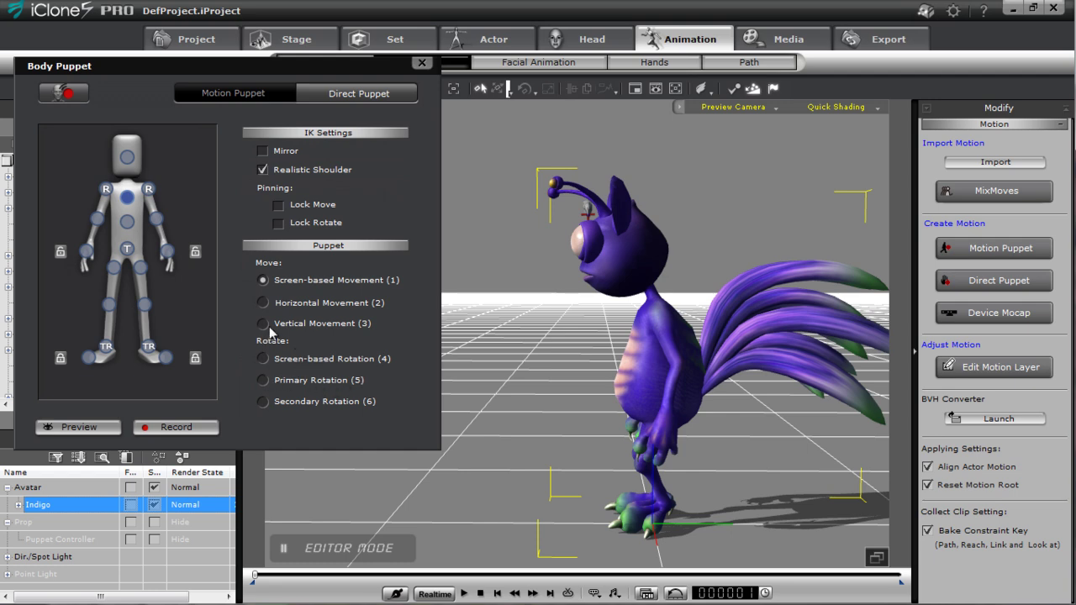
click(264, 323)
click(81, 427)
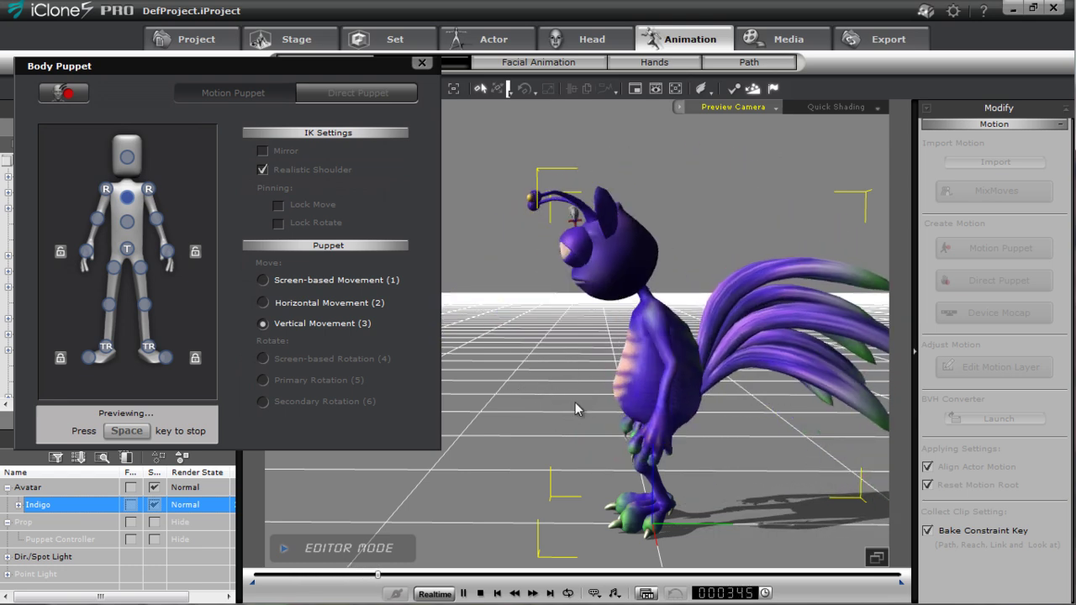
key(space)
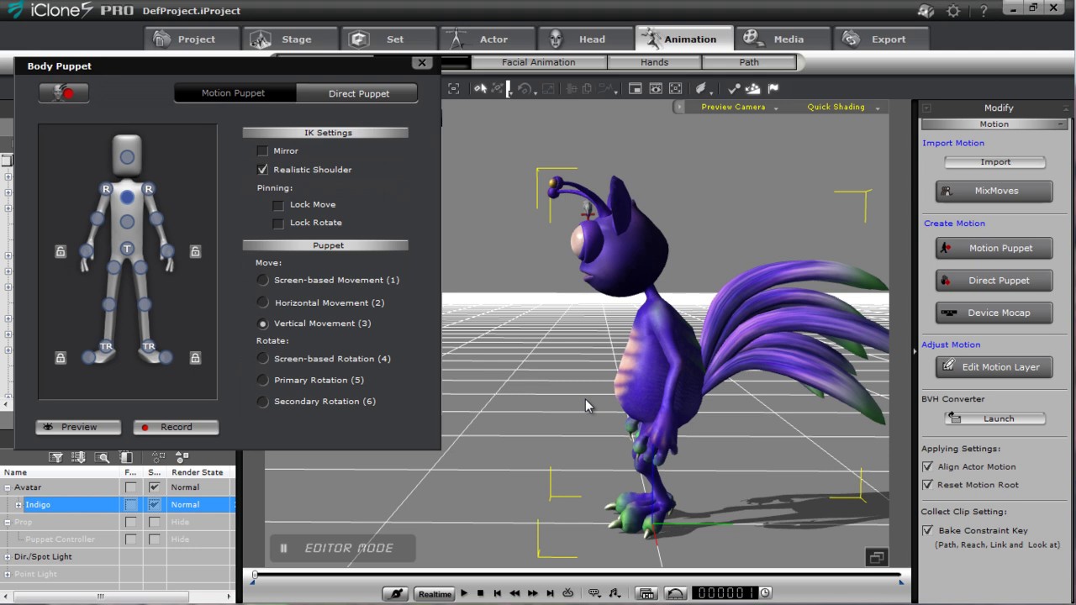
- Record the chest's vertical movement over the sneeze and play the resulting body motion back
click(191, 428)
key(space)
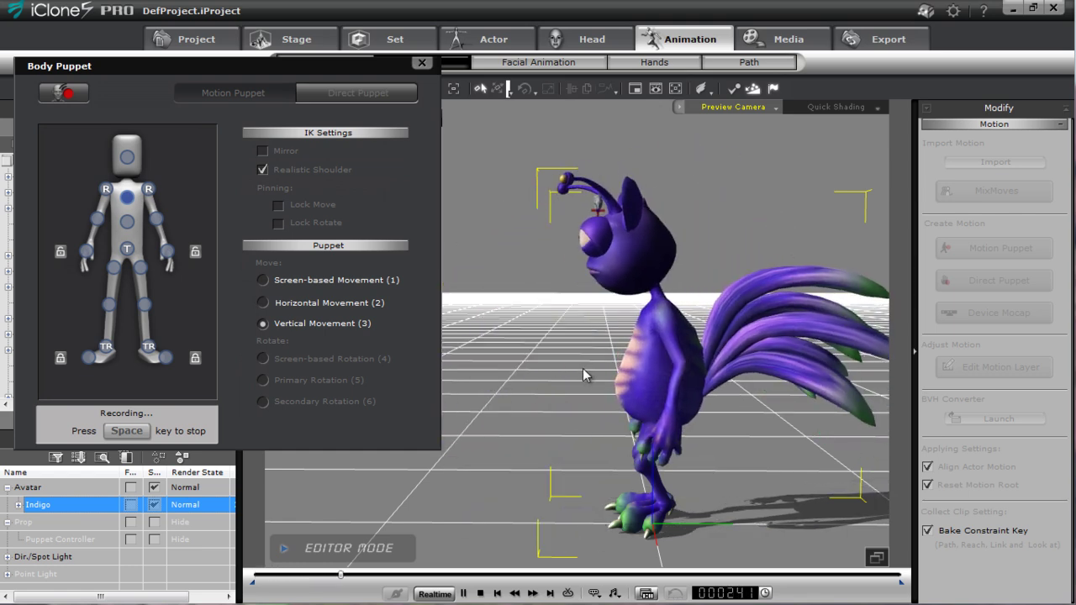
key(space)
middle_drag(559, 449, 684, 347)
scroll(683, 348, down, 2)
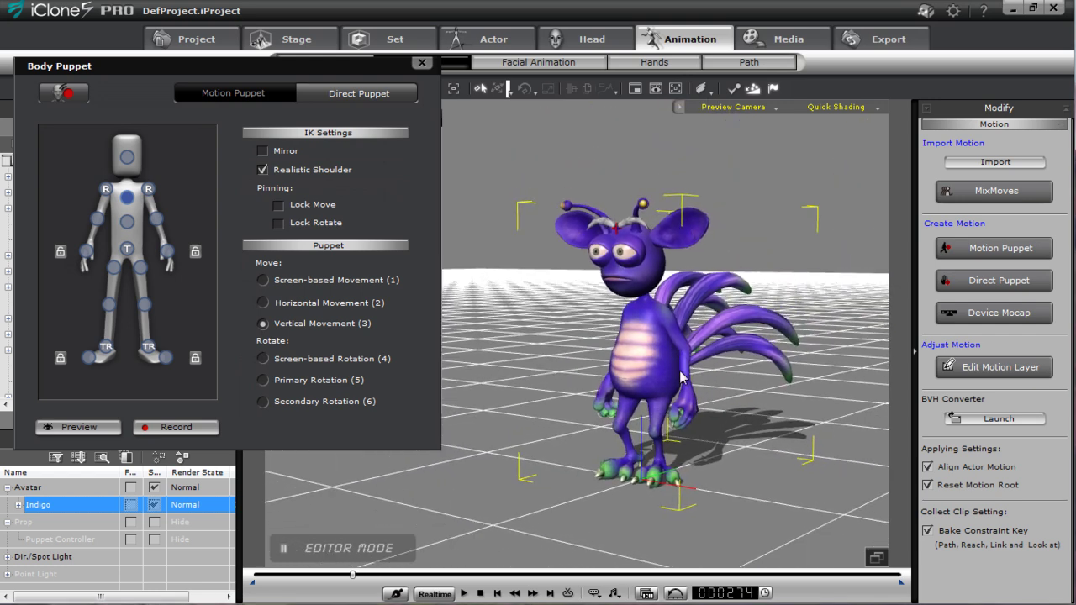
key(space)
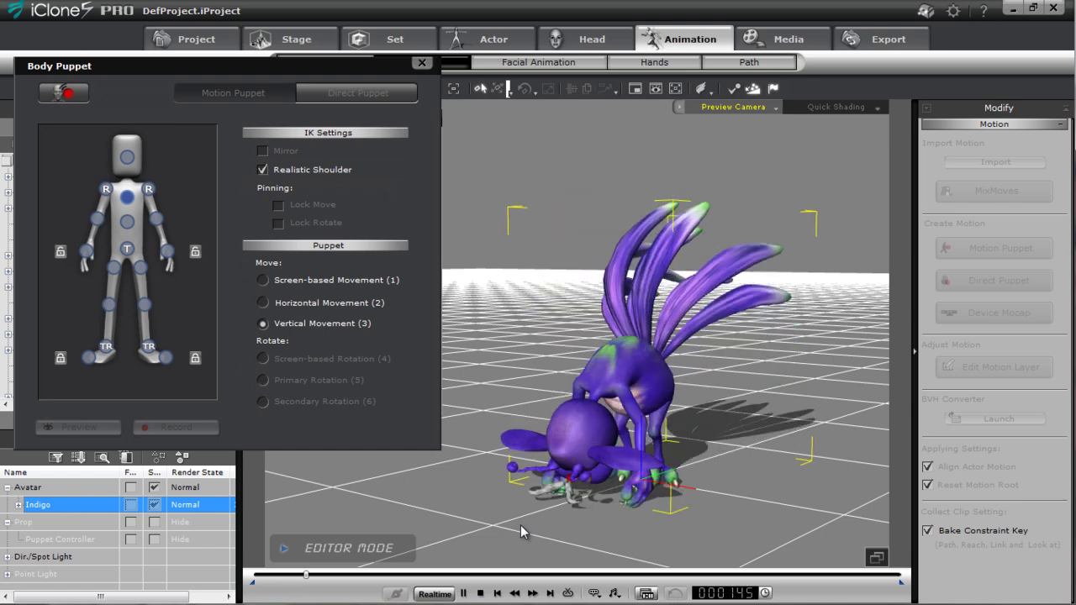
click(481, 594)
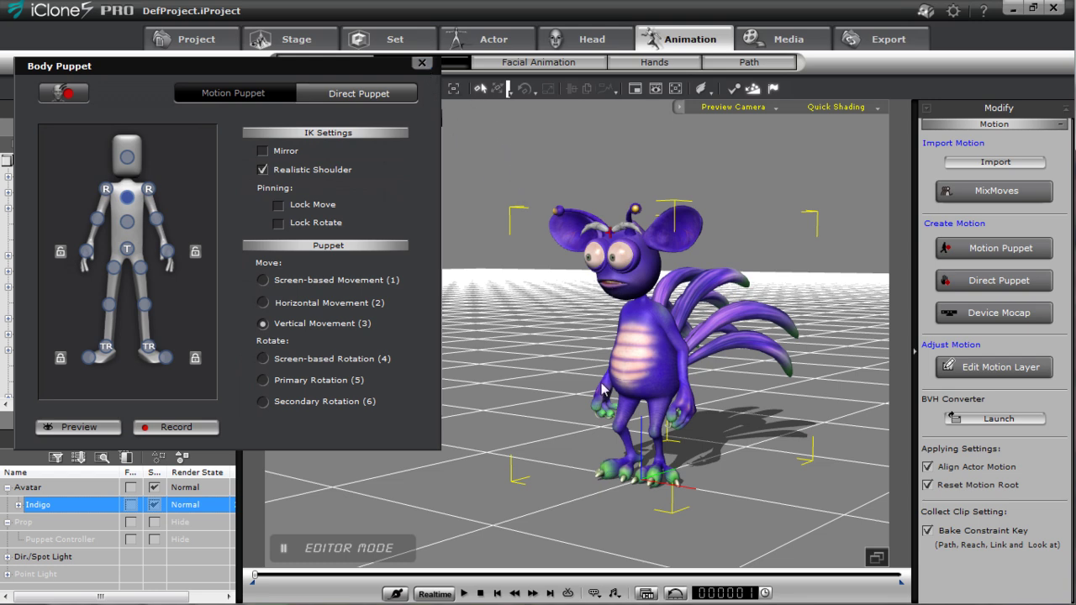
- Choose the shoulder joint with Mirror enabled and preview its Screen-based Rotation (4)
right_drag(602, 384, 808, 360)
right_drag(751, 330, 670, 349)
scroll(721, 451, down, 3)
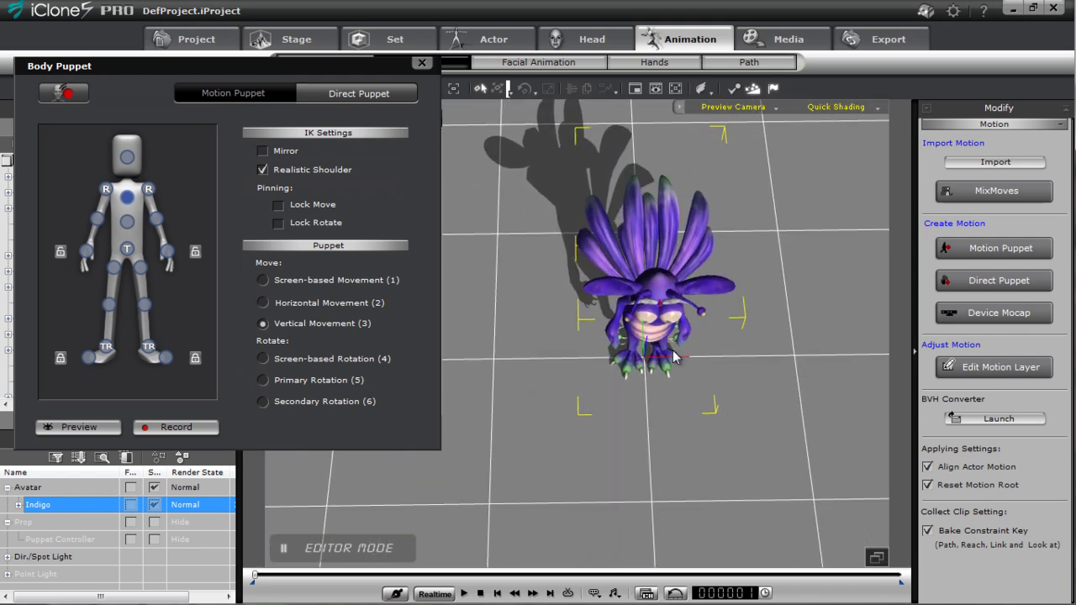
click(148, 192)
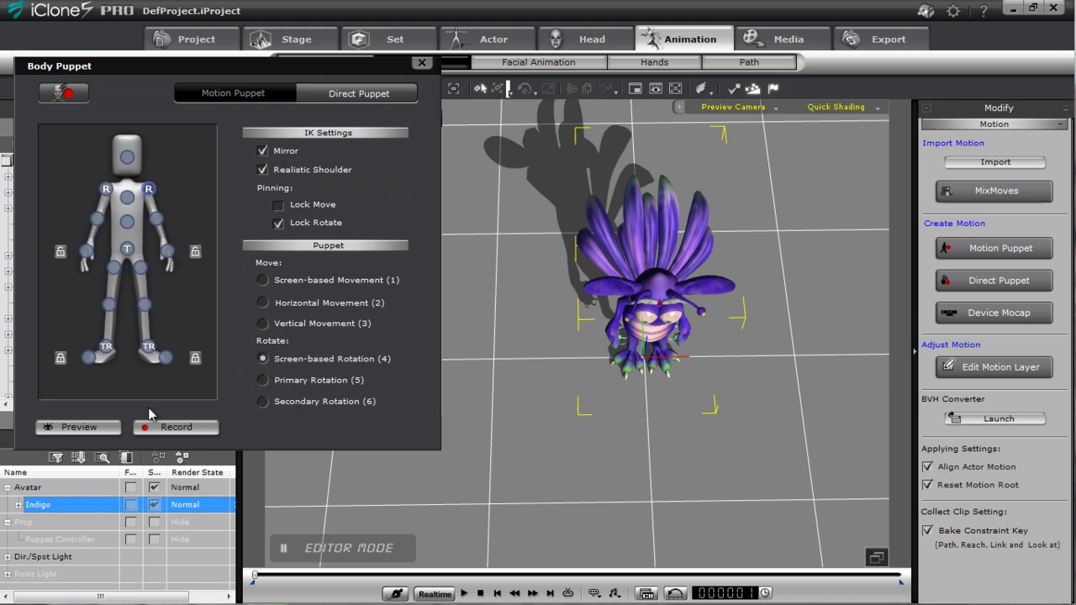
click(79, 427)
key(space)
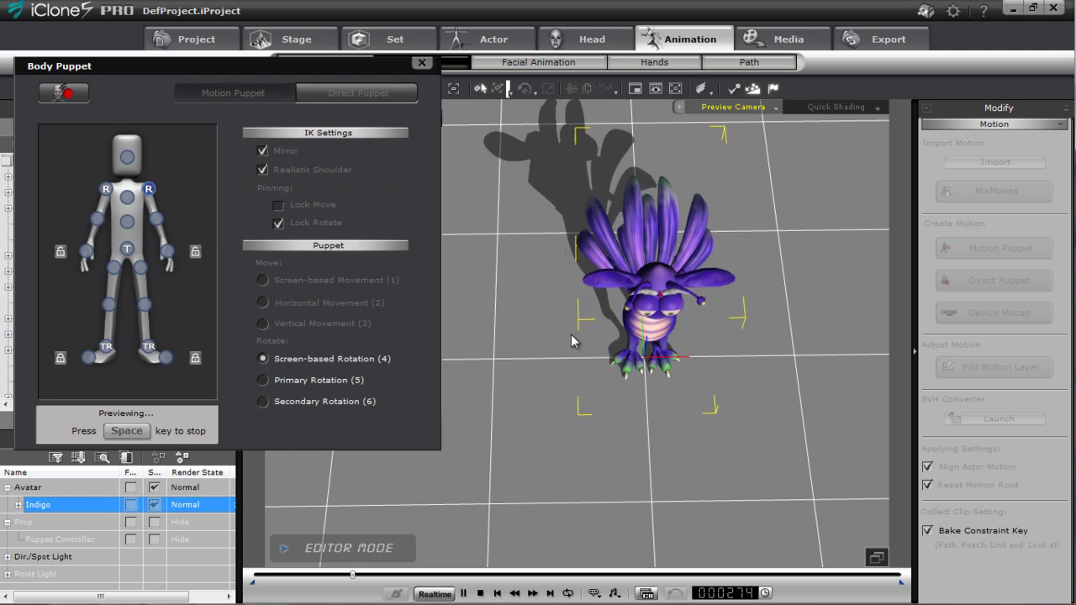
key(space)
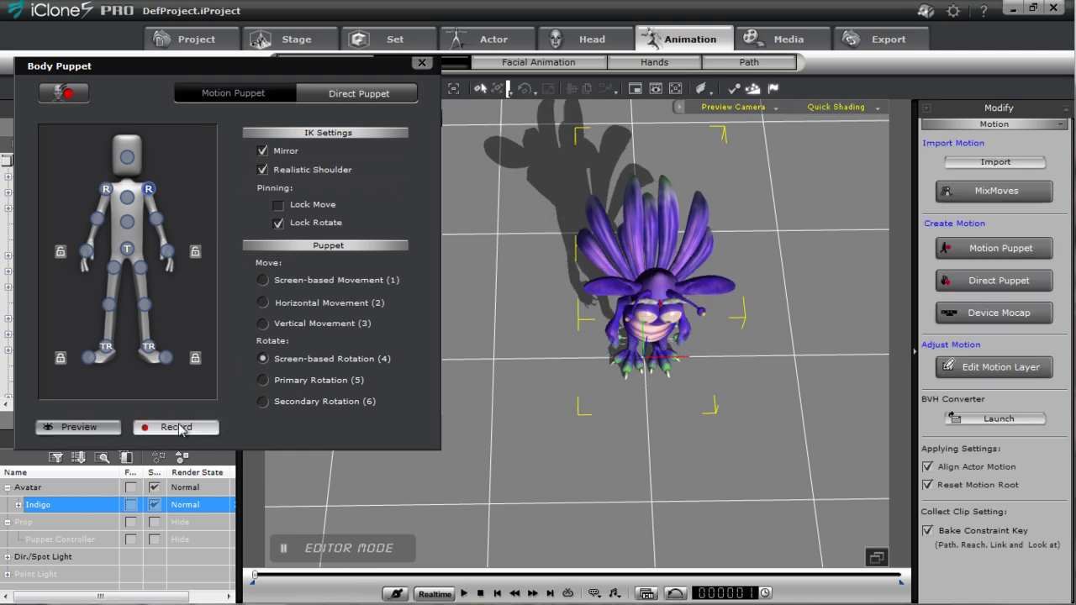
- Record the mirrored shoulder rotation over the sneeze, return to the first frame and close the Body Puppet
click(177, 428)
key(space)
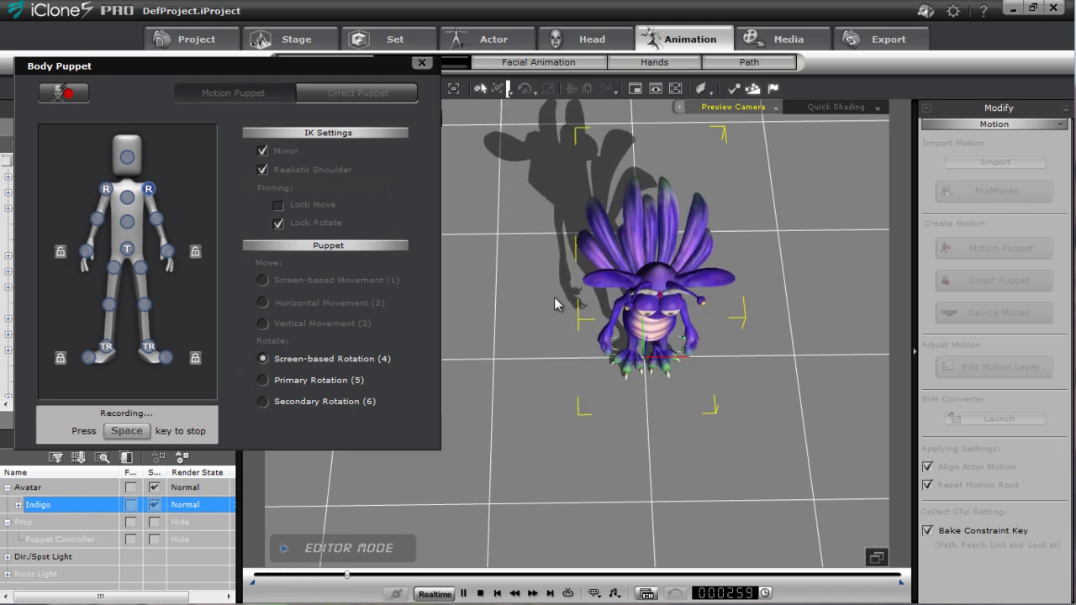
key(space)
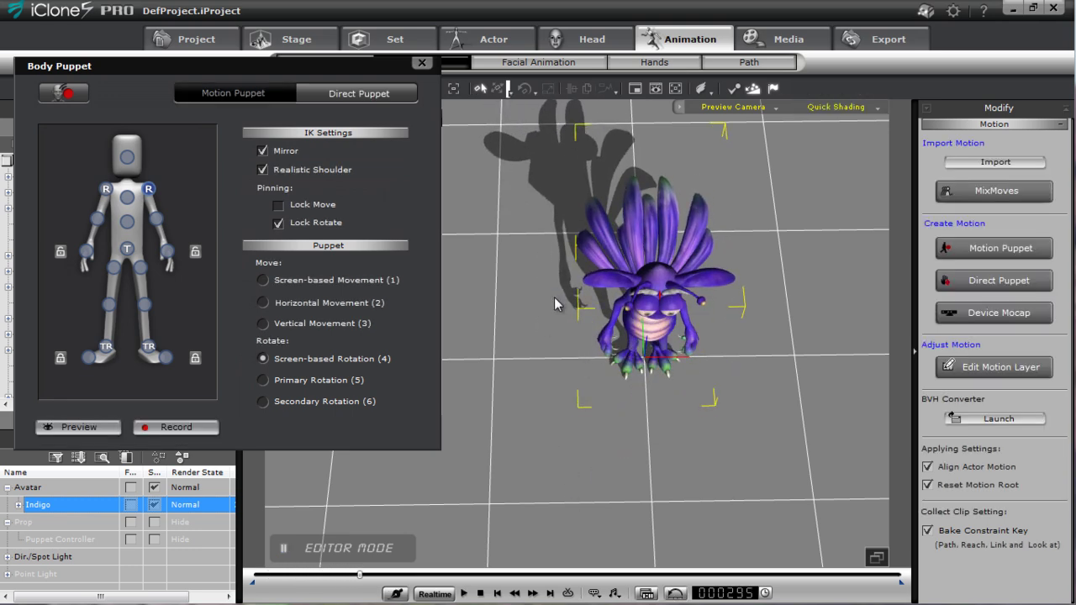
click(482, 594)
click(421, 64)
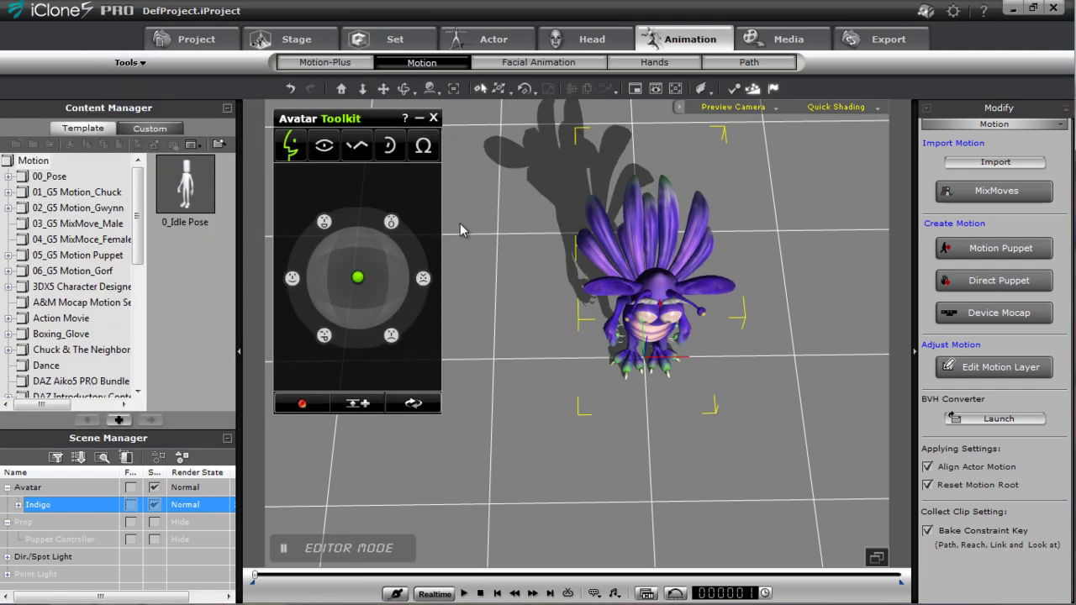
alt+right_drag(607, 471, 586, 244)
alt+right_drag(764, 323, 651, 318)
scroll(652, 322, up, 5)
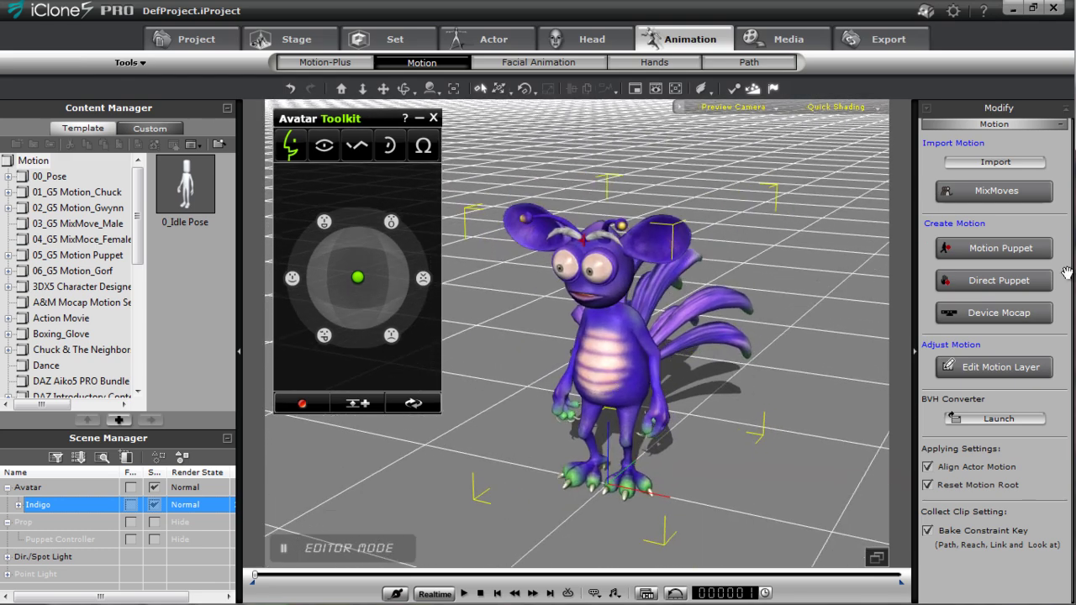
- Choose the 01_Natural motion in the Motion Puppet and preview it on Indigo's whole body
click(1017, 248)
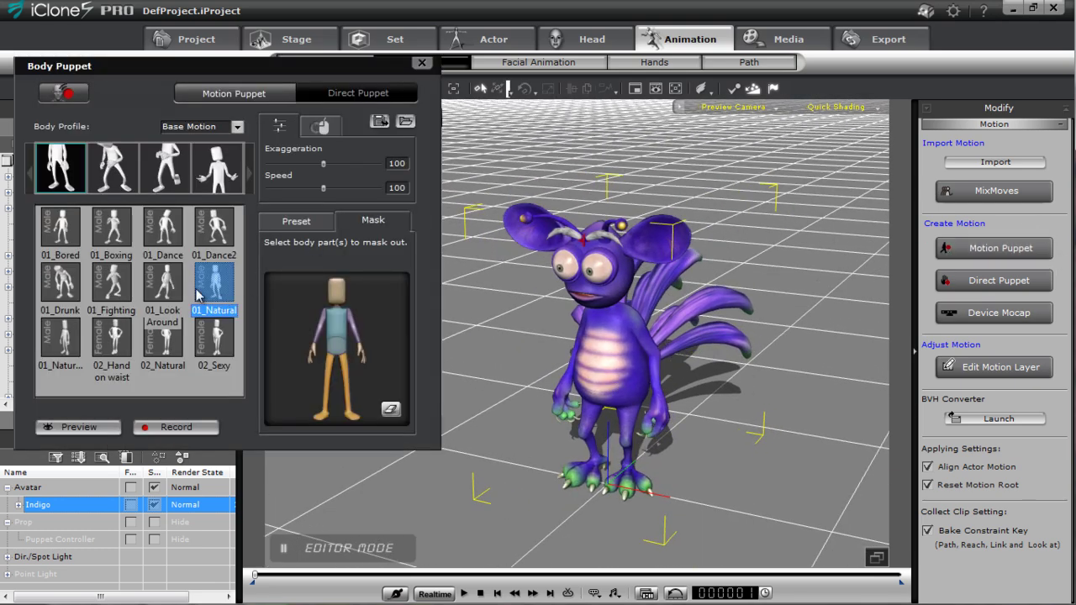
click(211, 228)
click(217, 290)
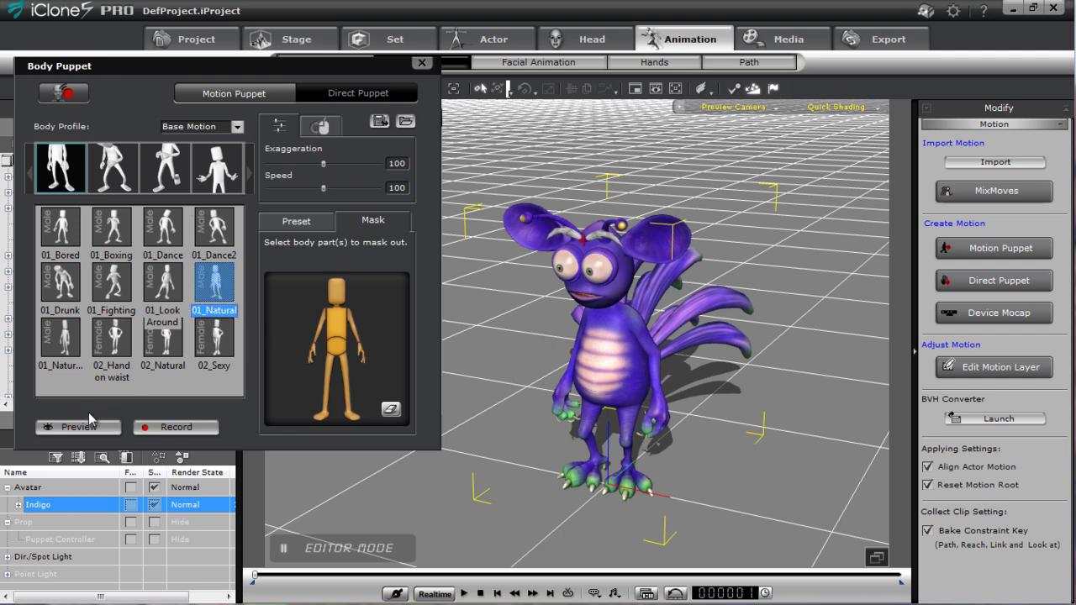
click(93, 427)
key(space)
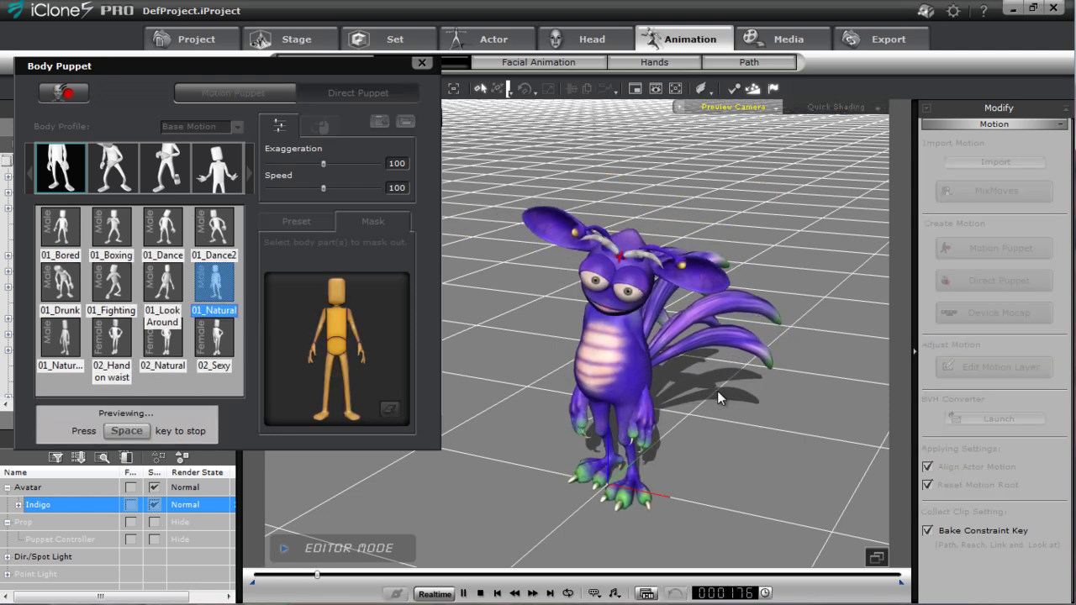
key(space)
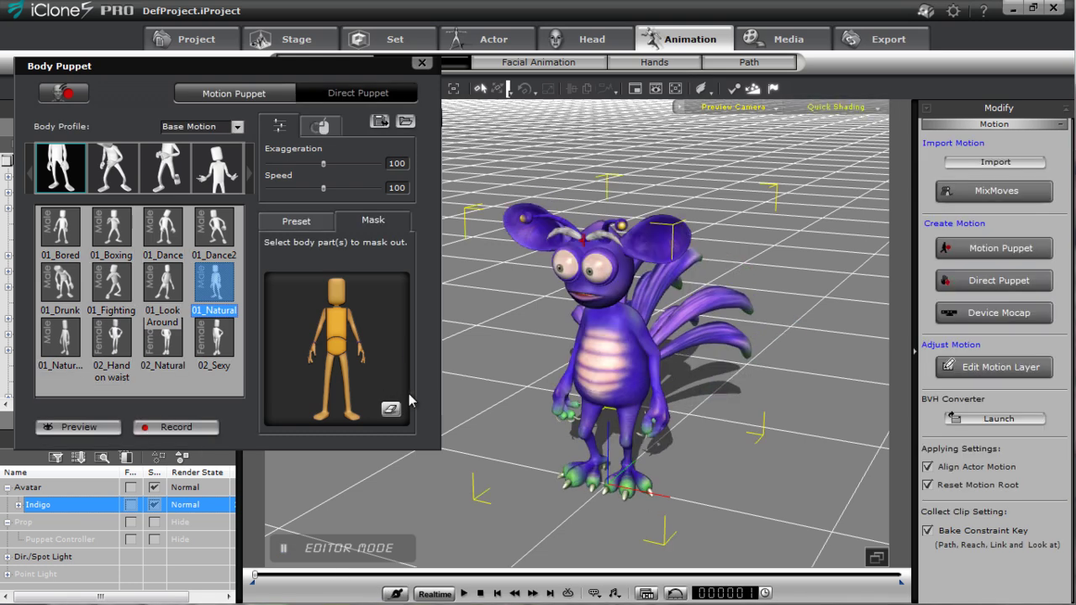
- Mask out the head, torso and arms, record the 01_Natural motion on Indigo, and return to the first frame
click(323, 330)
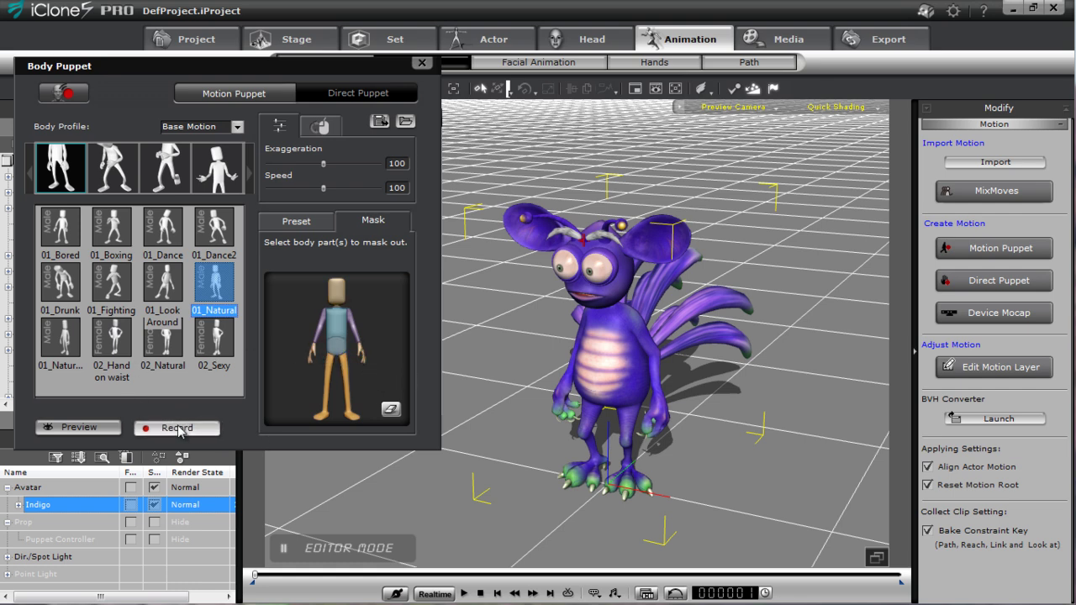
click(177, 429)
key(space)
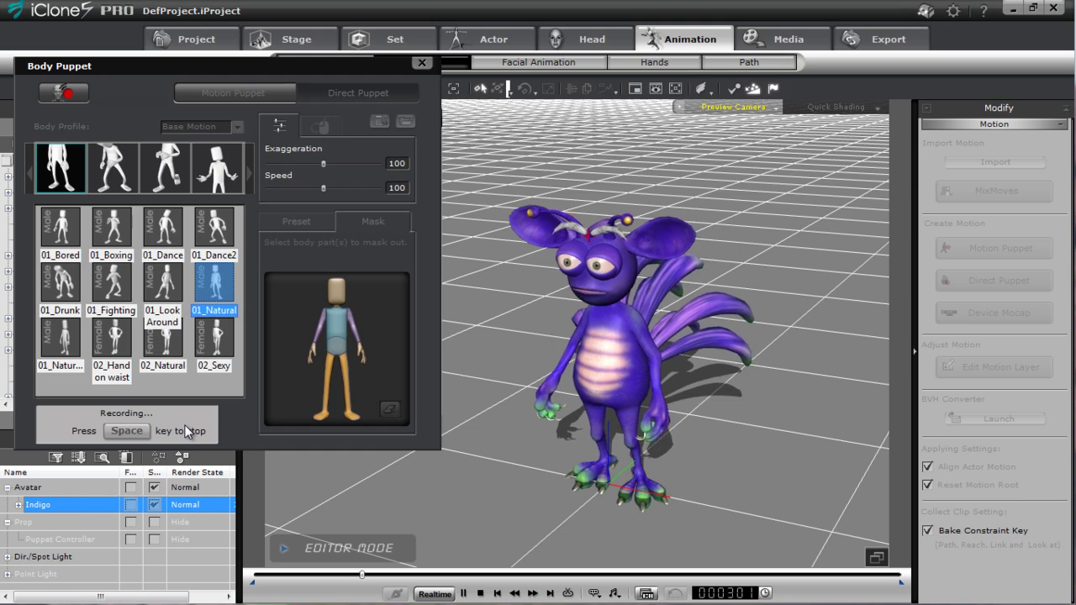
key(space)
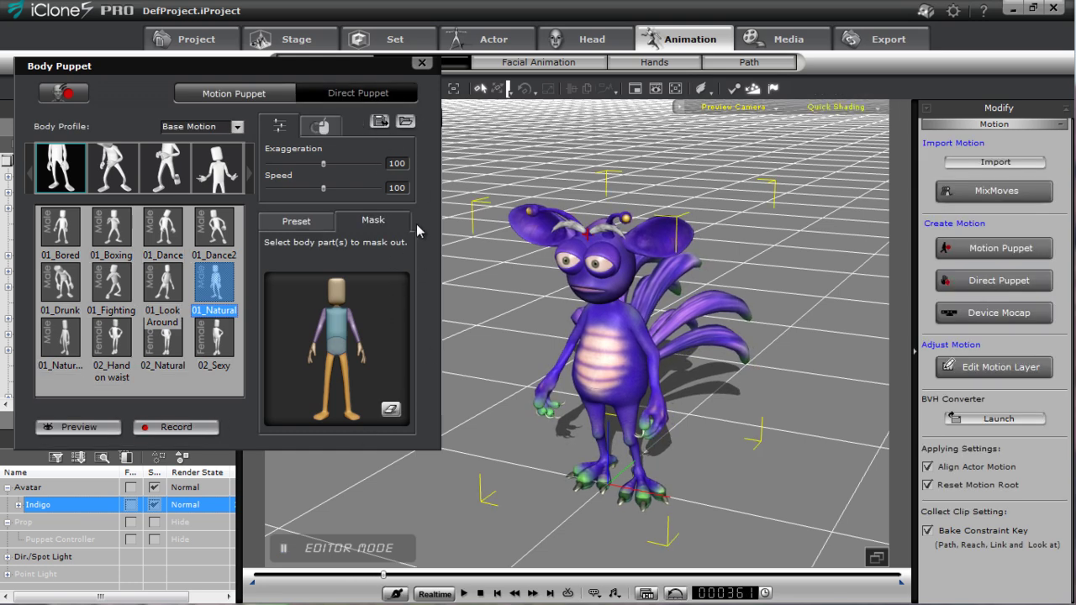
click(423, 63)
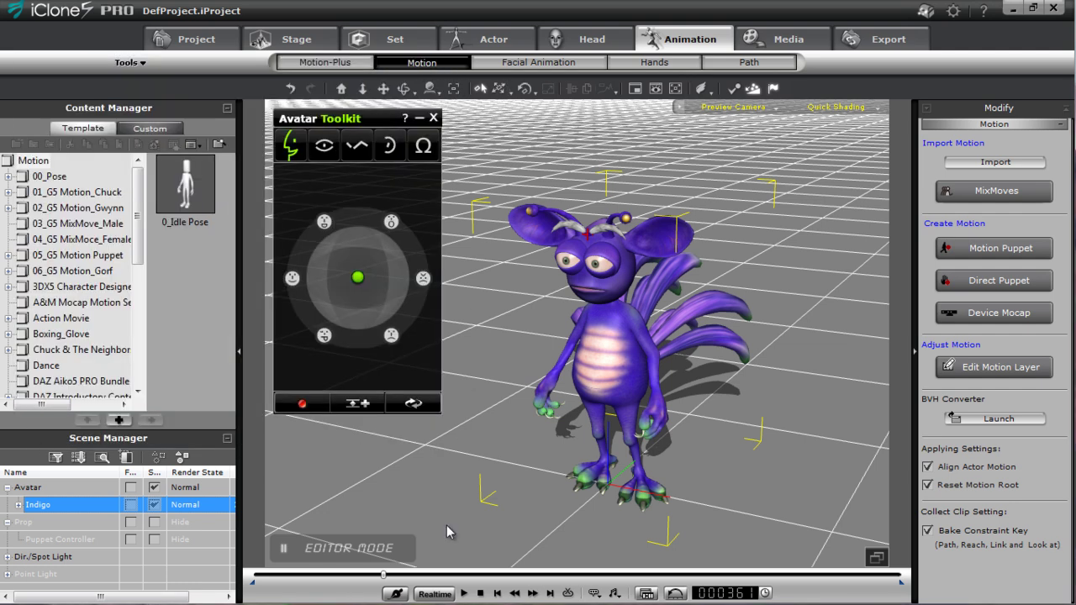
click(481, 593)
- Turn on Foot Contact in Indigo's avatar settings
click(488, 38)
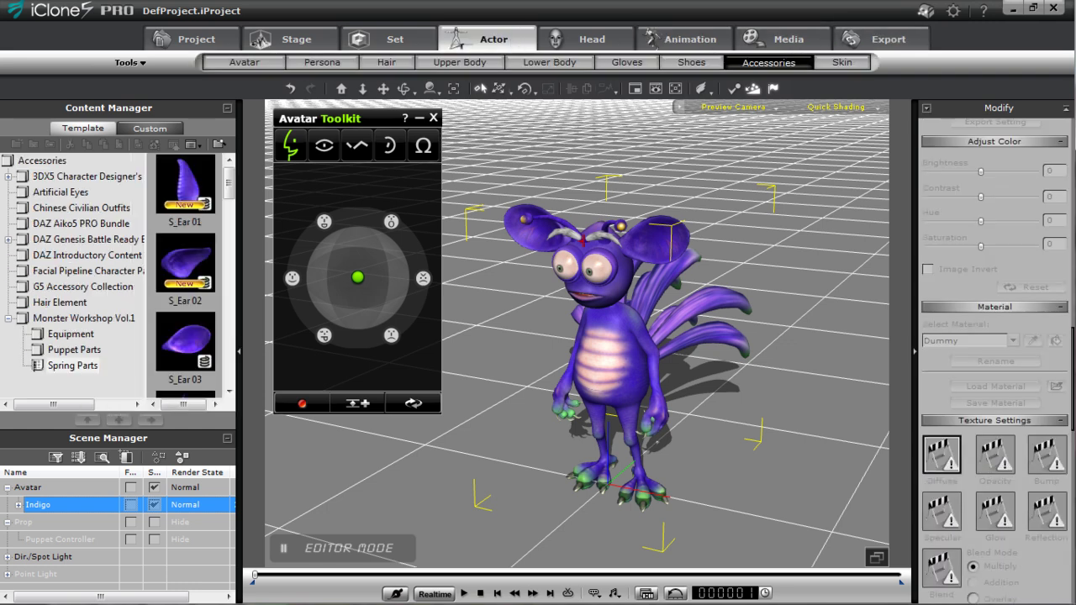
click(263, 65)
drag(1072, 334, 1072, 147)
click(928, 174)
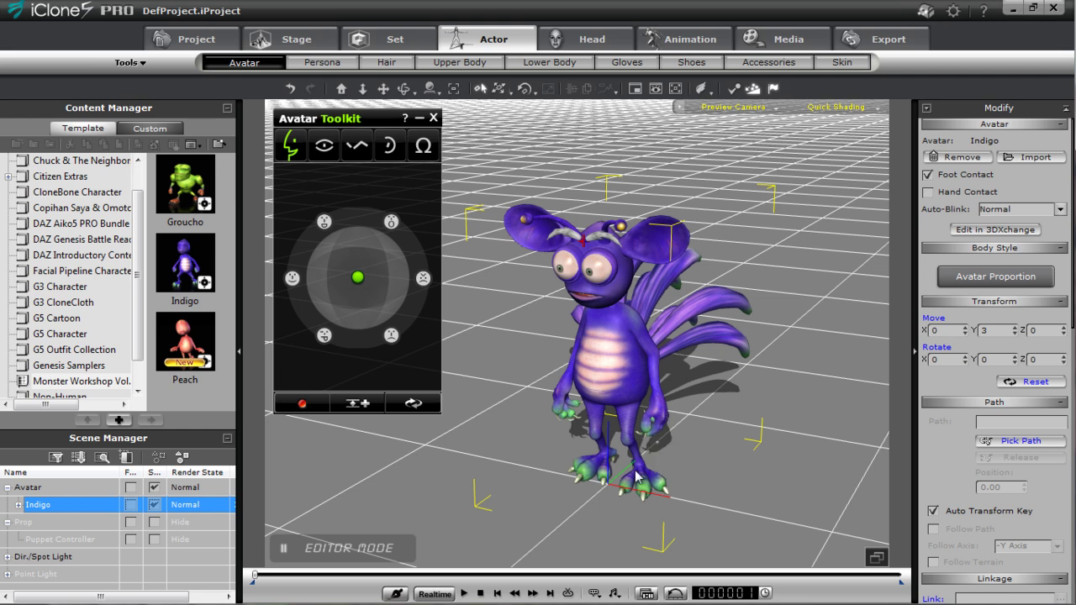
- Add the Ball_001 prop from 3D Blocks to the scene in front of Indigo
middle_drag(544, 364, 654, 313)
scroll(654, 313, down, 3)
right_drag(652, 279, 643, 338)
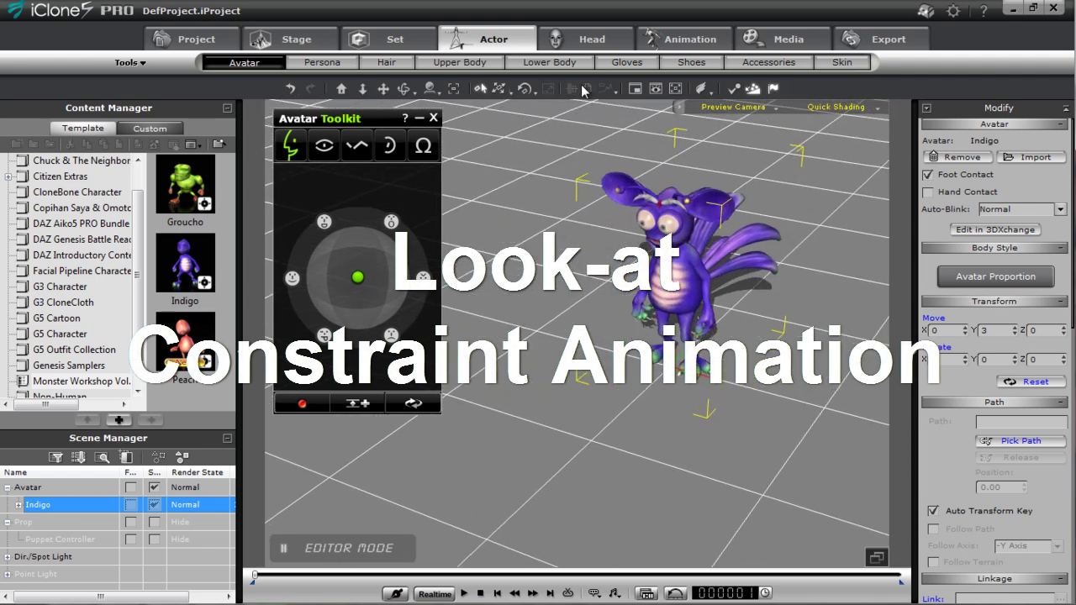
click(393, 39)
drag(134, 269, 550, 534)
click(52, 175)
right_drag(719, 533, 661, 184)
right_drag(707, 385, 658, 350)
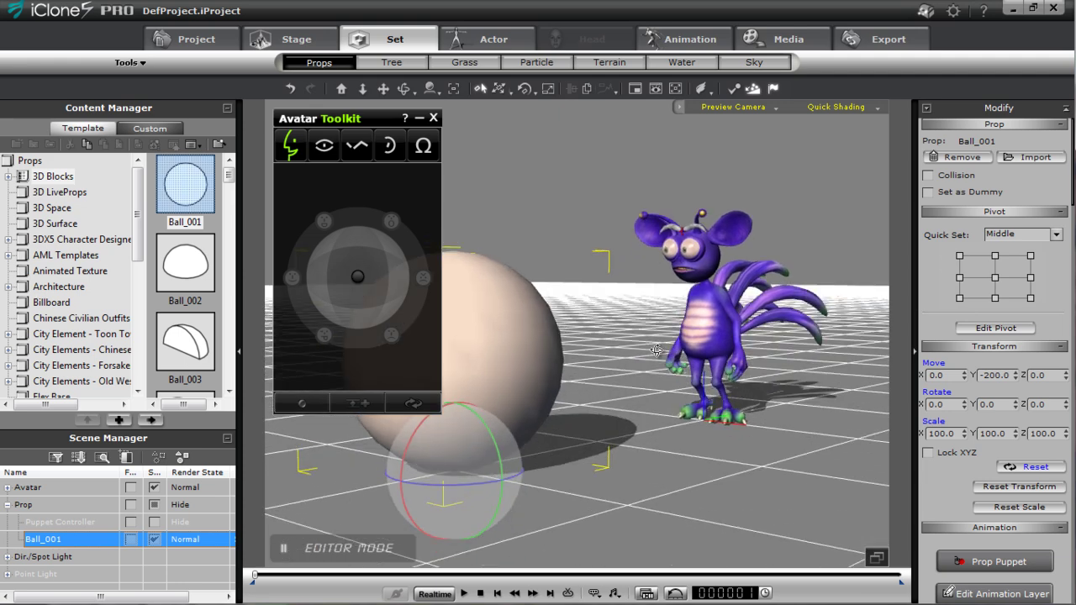
- Scale the ball down uniformly to about 34.5
middle_drag(657, 351, 679, 351)
key(w)
drag(468, 470, 476, 527)
drag(476, 471, 460, 514)
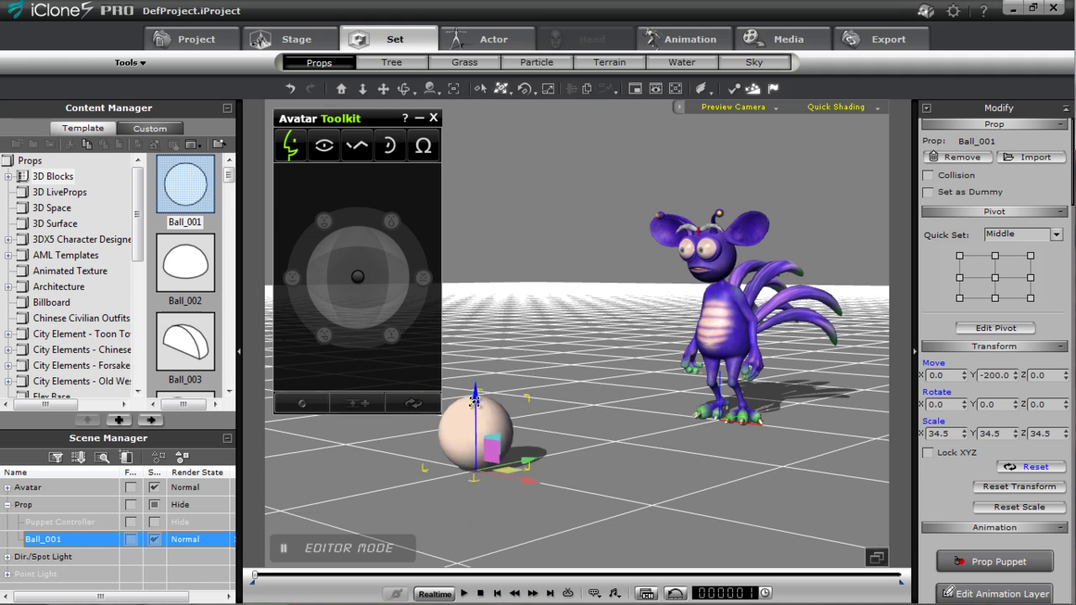
- Raise the ball and move it nearer Indigo, to about Y -165.8 and Z 82.5
drag(476, 395, 499, 217)
middle_drag(582, 243, 582, 377)
drag(568, 370, 636, 362)
middle_drag(567, 395, 754, 394)
right_drag(754, 395, 756, 360)
right_drag(730, 464, 733, 392)
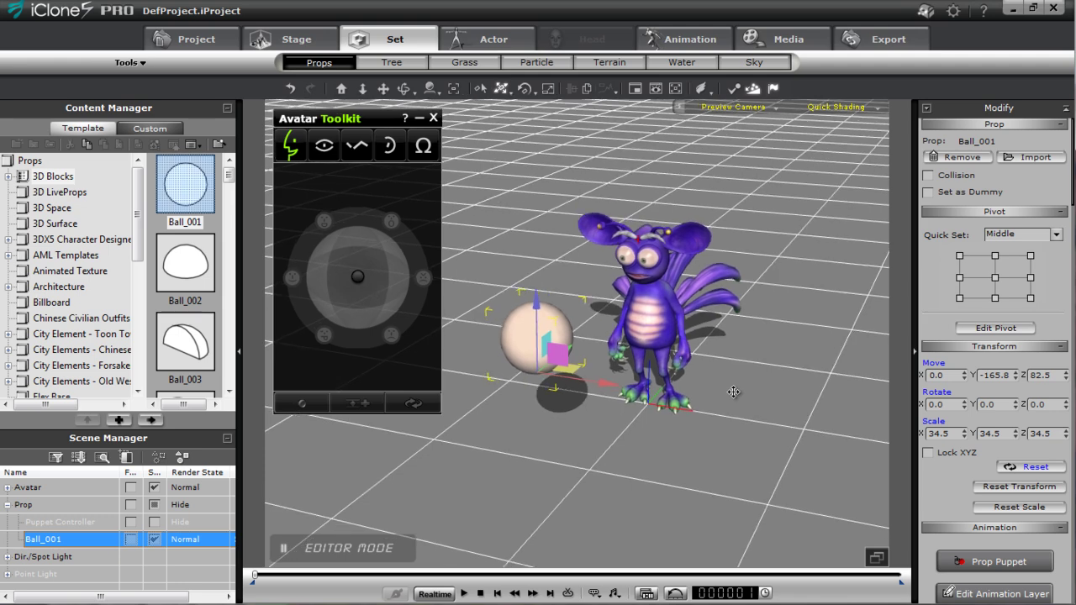
- Set the ball's Prop Puppet to Vertical Movement (2), preview the motion and close the Prop Puppet
click(420, 119)
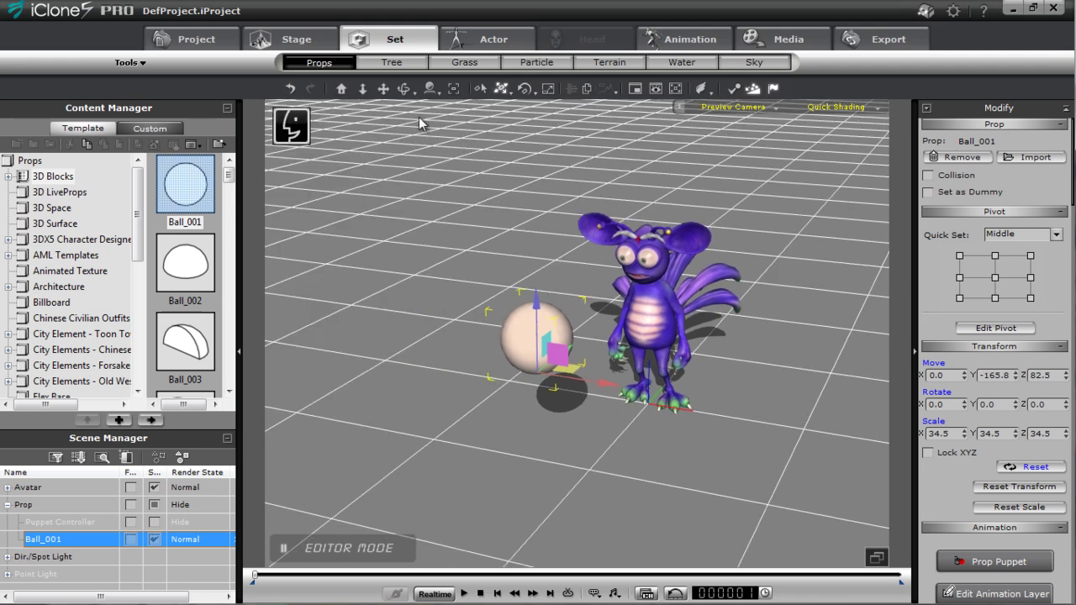
click(999, 562)
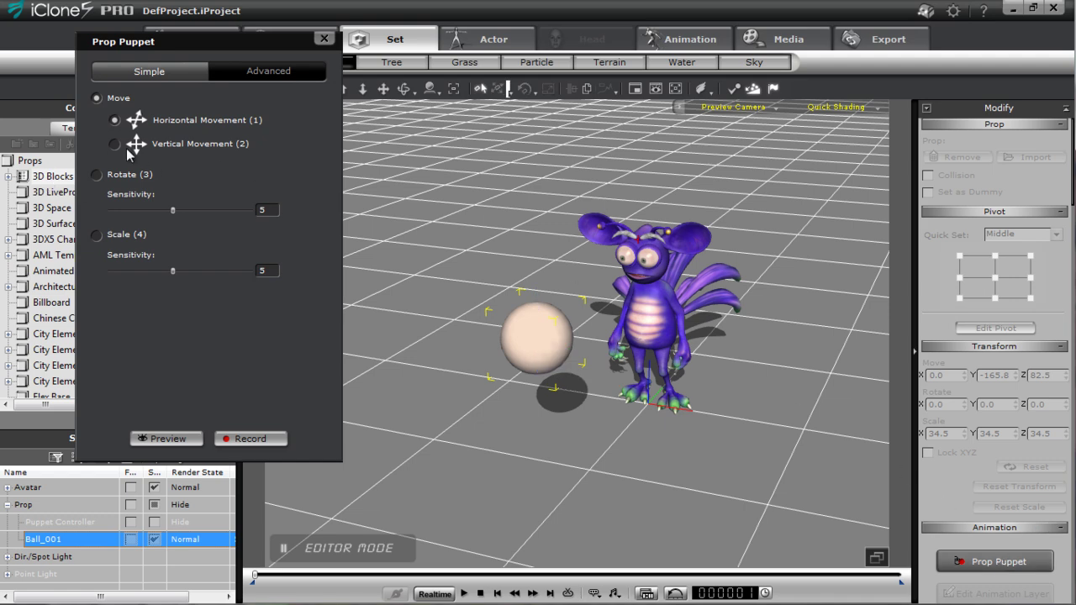
click(115, 145)
middle_drag(615, 461, 587, 324)
click(167, 439)
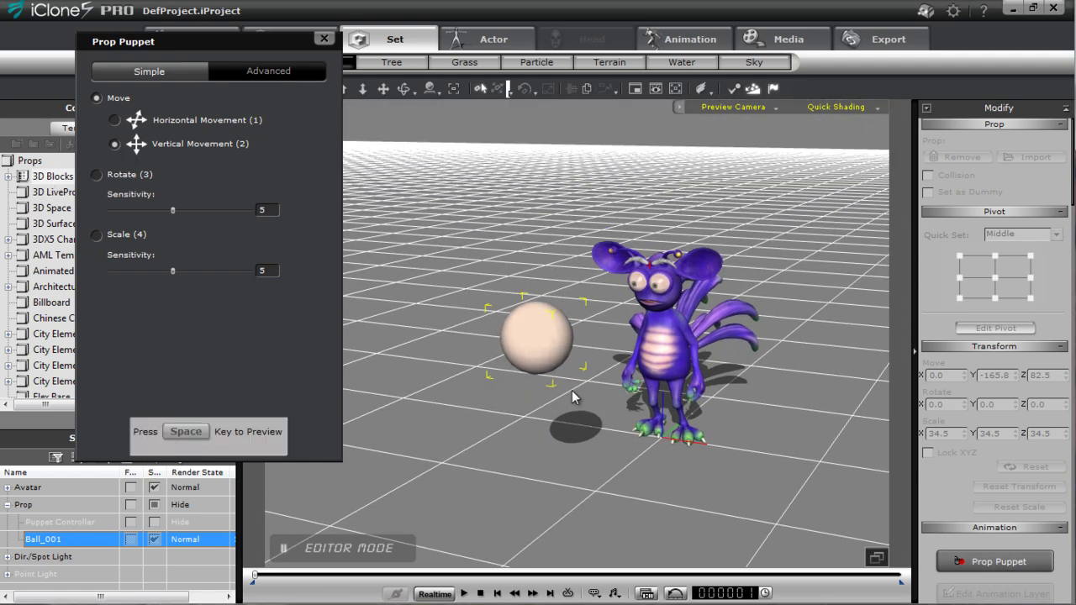
key(space)
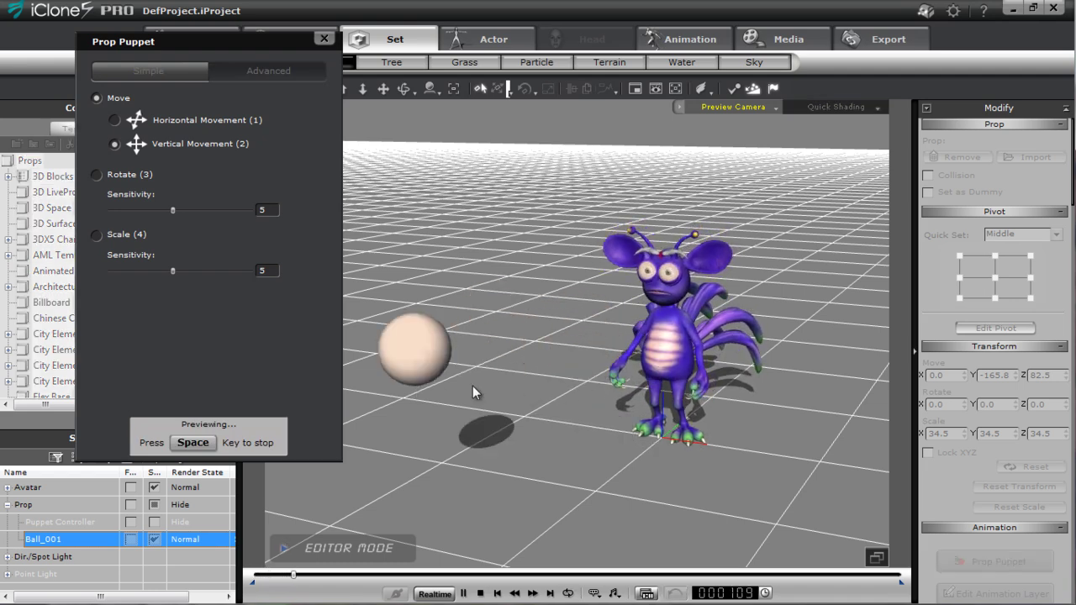
key(space)
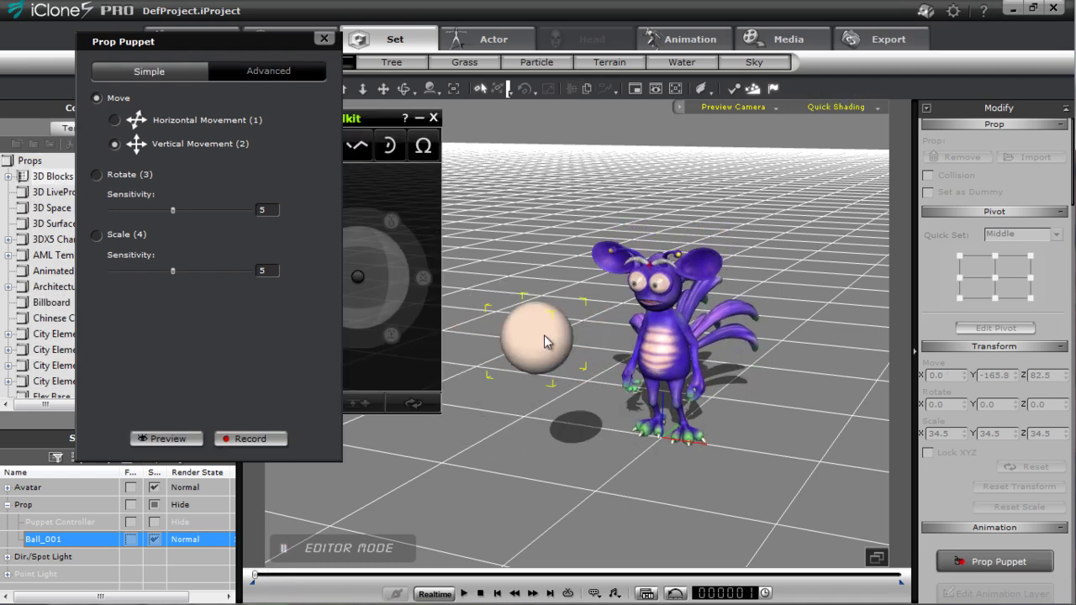
click(324, 38)
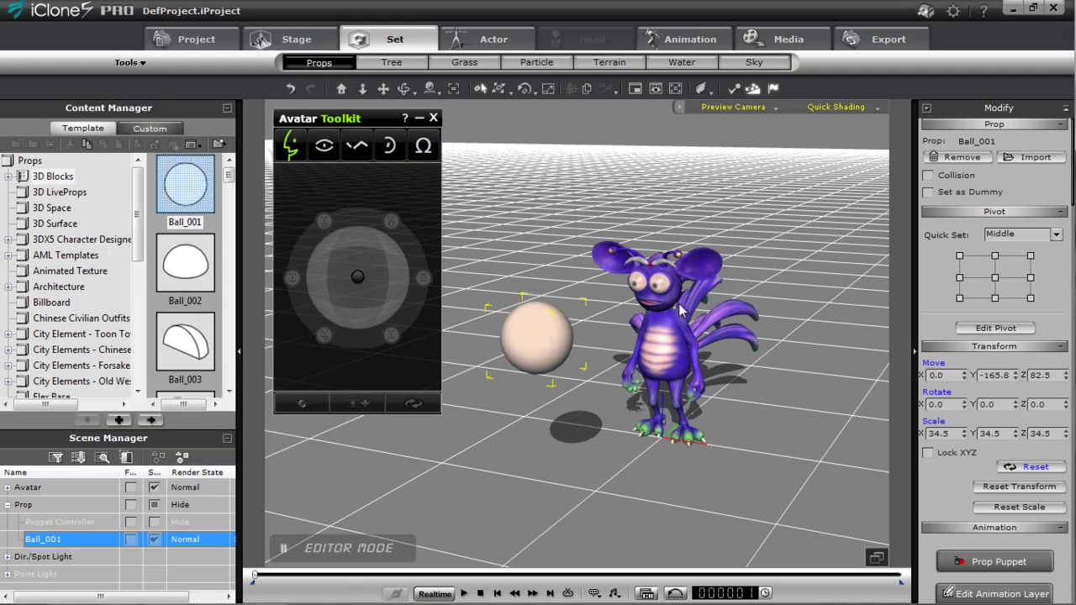
- Make the ball the Look at target of the Indigo avatar
click(683, 352)
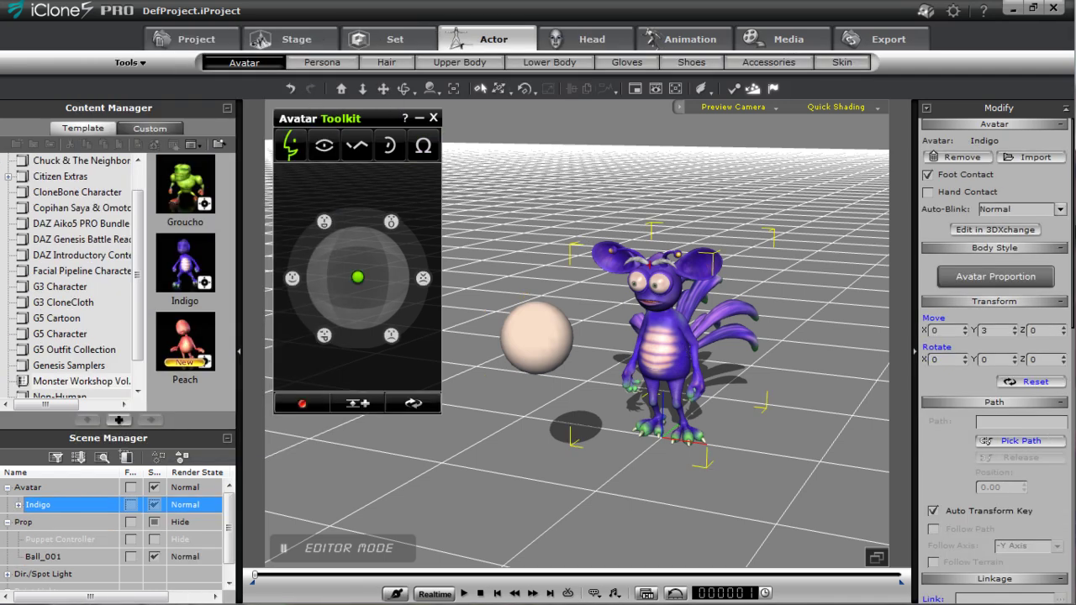
drag(1071, 235, 1072, 392)
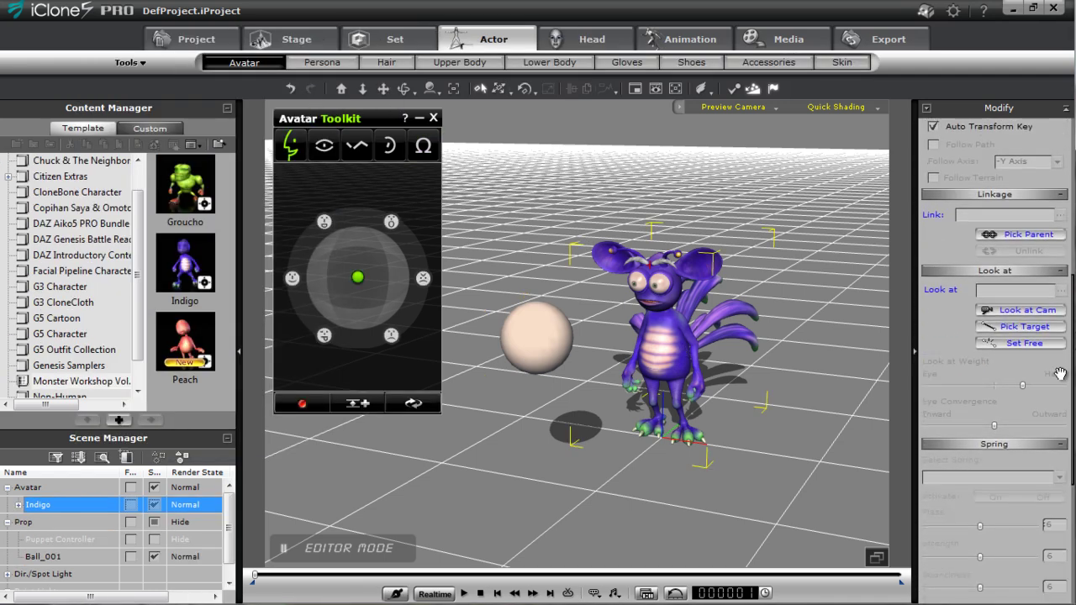
click(1026, 327)
click(547, 343)
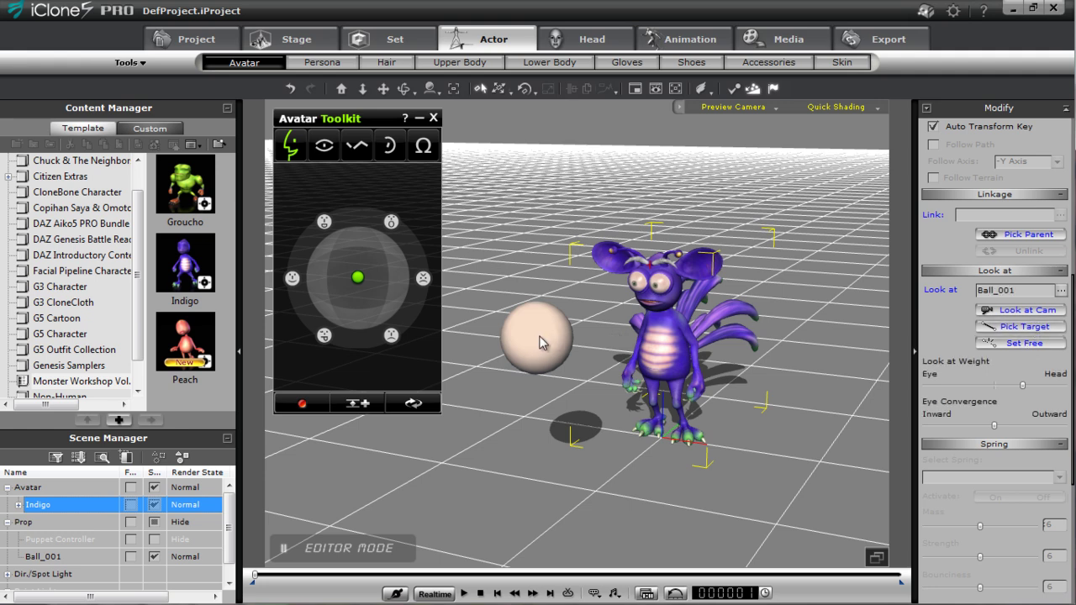
- Preview the ball's puppeteered vertical movement to check how Indigo follows it
click(541, 343)
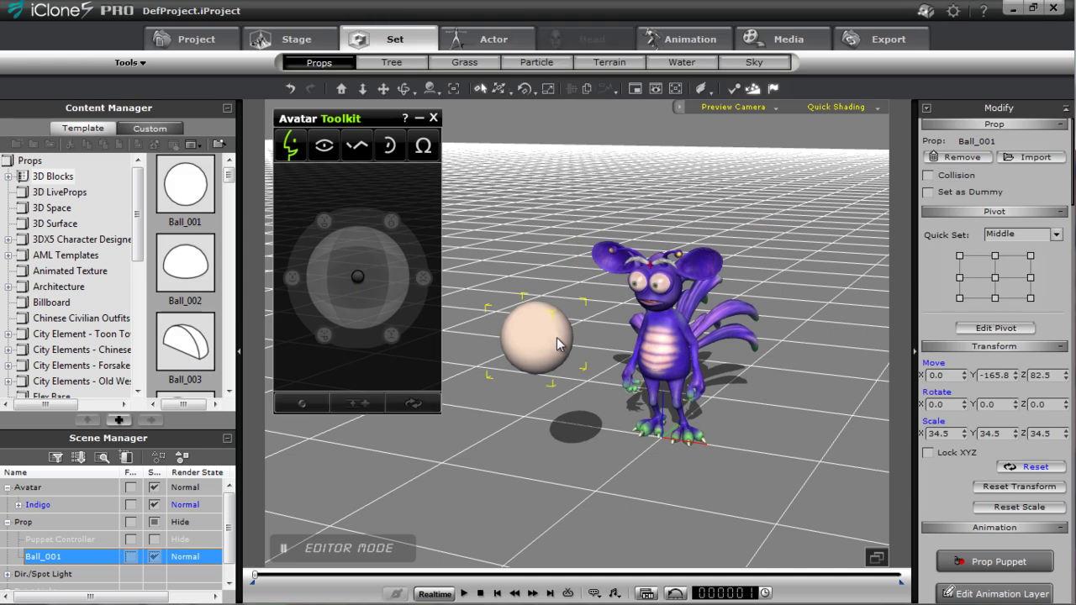
click(999, 562)
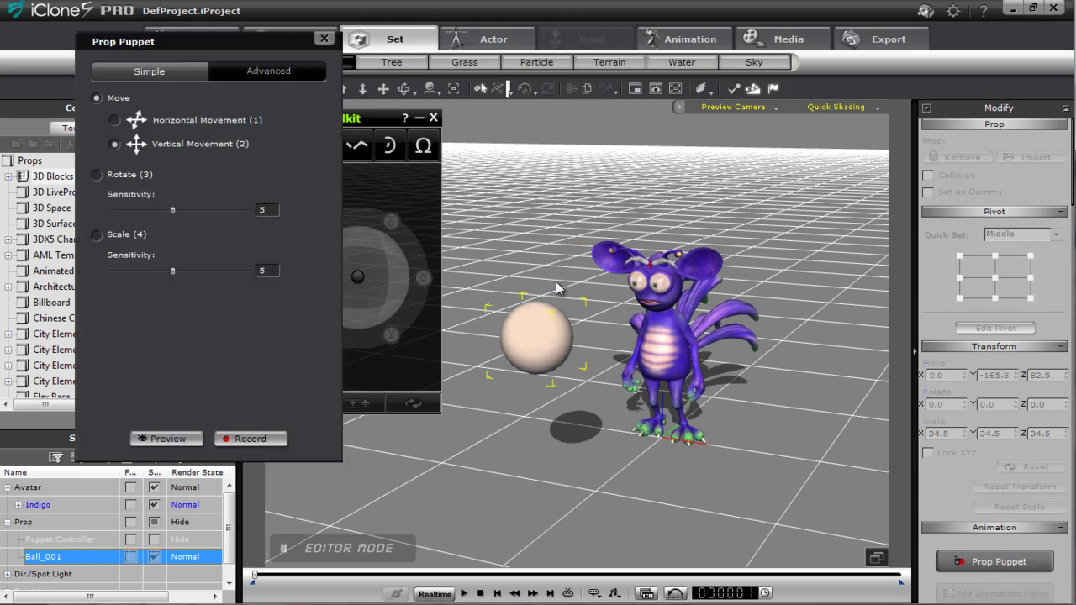
click(173, 439)
key(space)
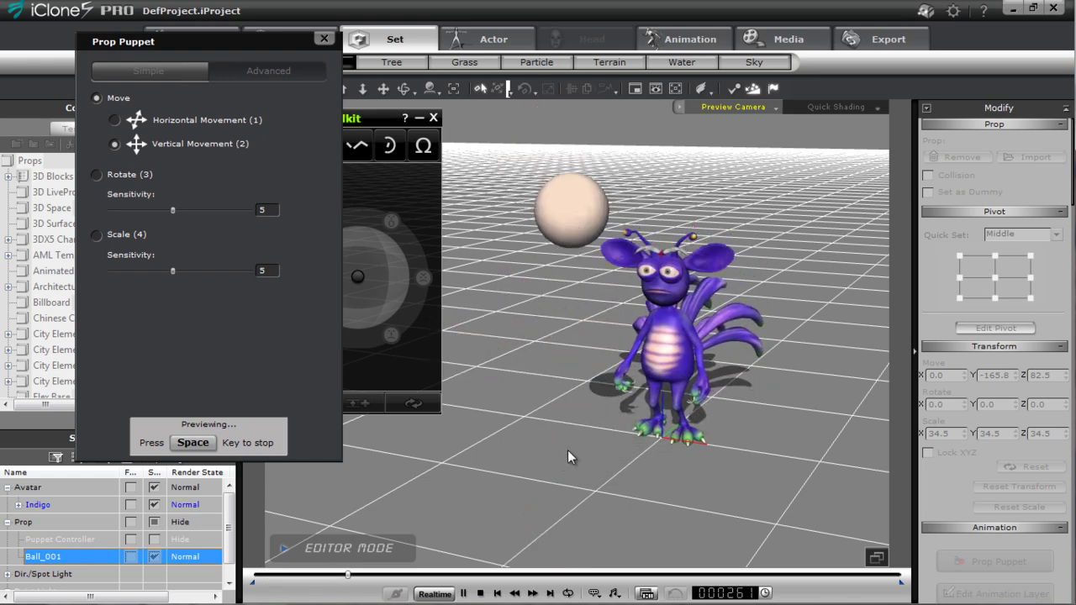
key(space)
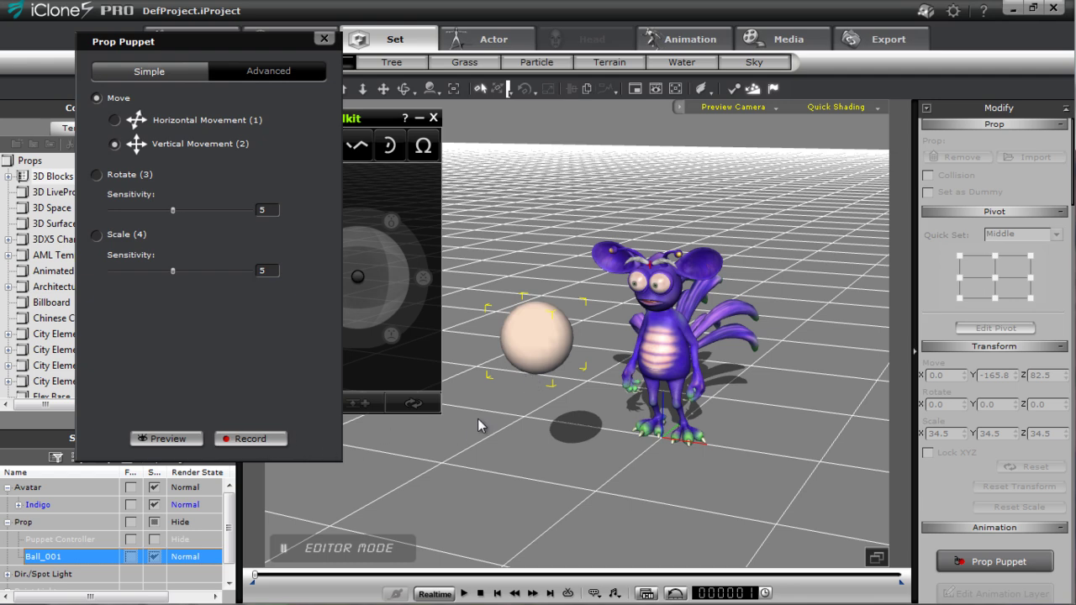
- Record a first take of the ball's vertical movement in front of Indigo
click(257, 441)
key(space)
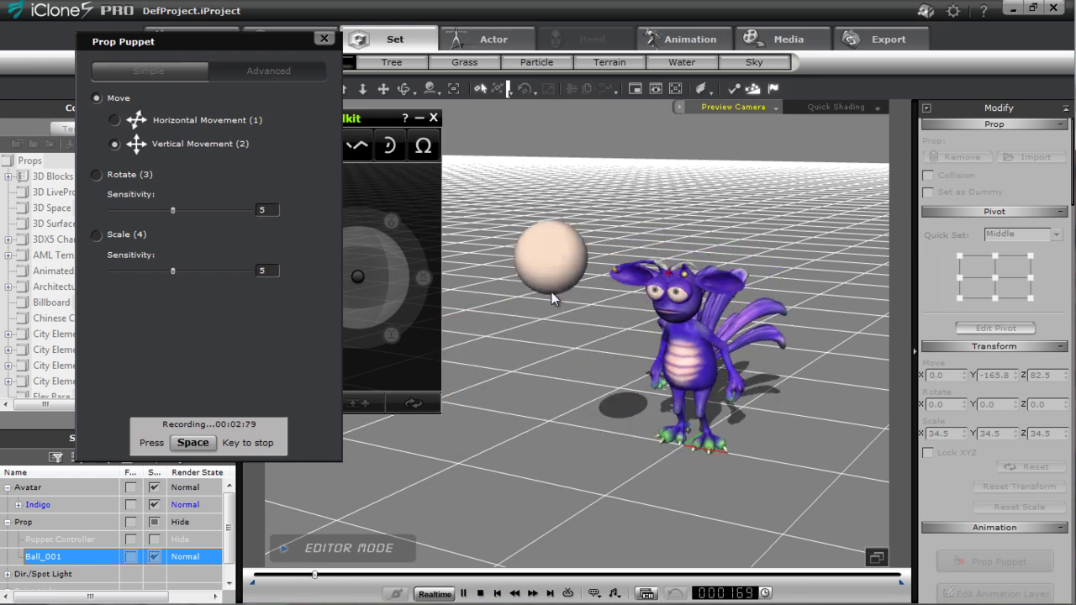
key(space)
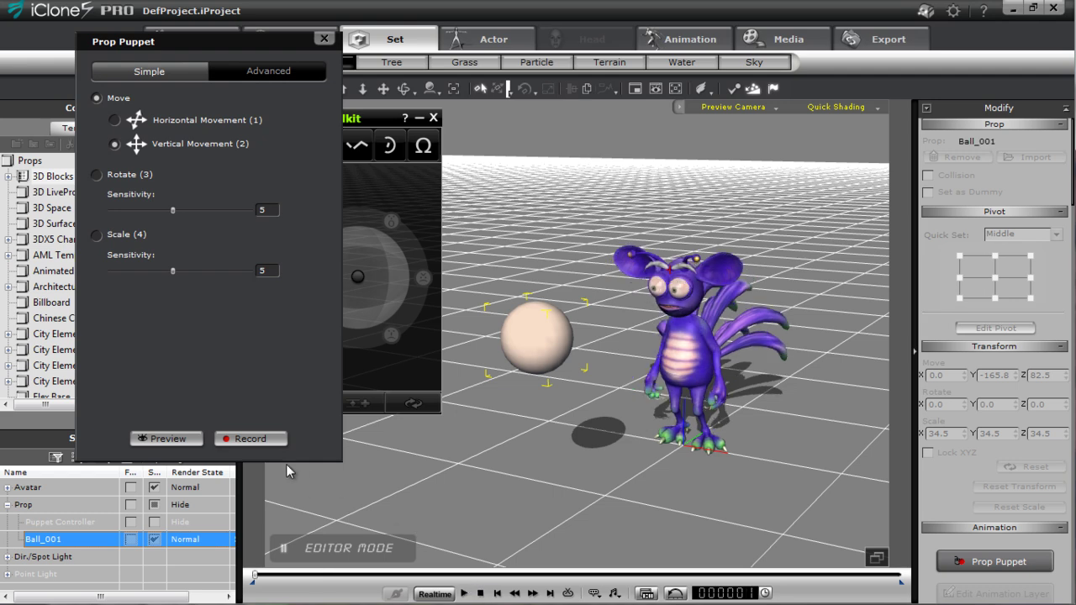
- Record the ball's vertical movement again from the first frame and close the Prop Puppet
click(252, 439)
key(space)
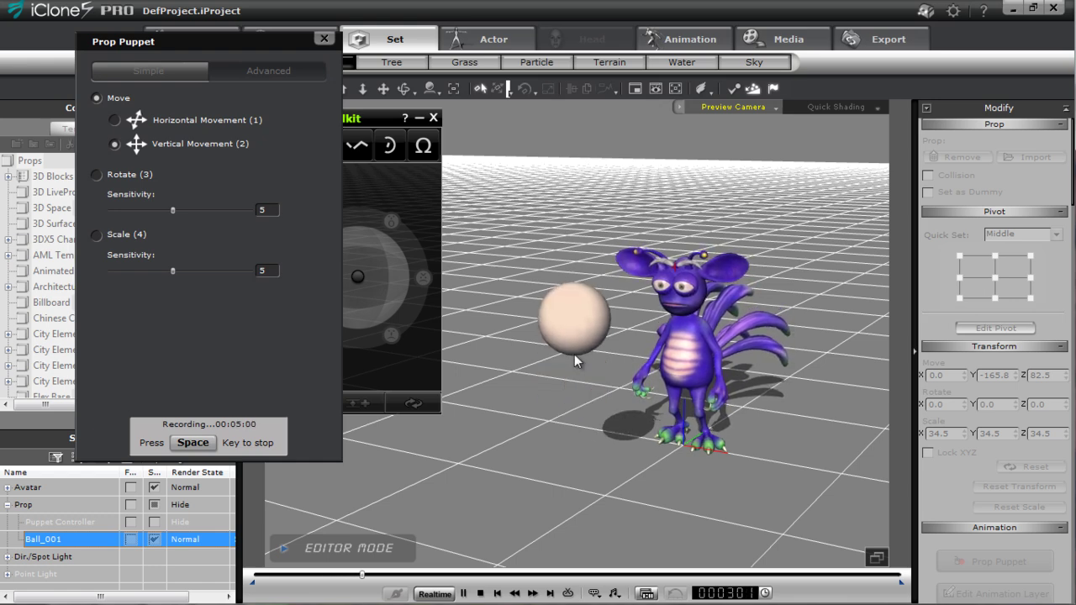
key(space)
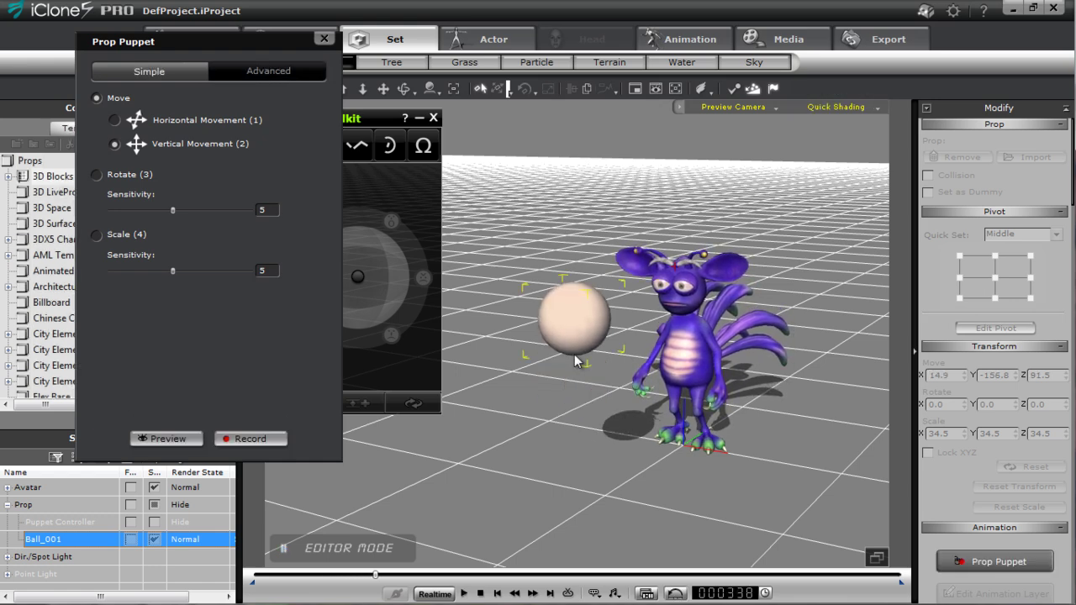
click(324, 39)
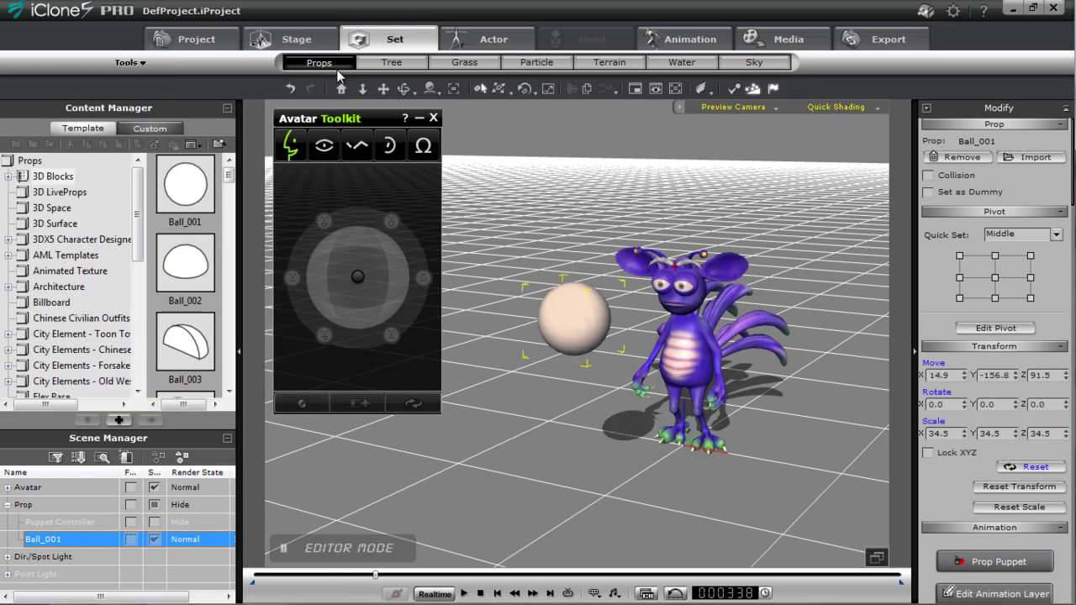
- Hide the ball in the scene and select Indigo
click(154, 539)
click(691, 351)
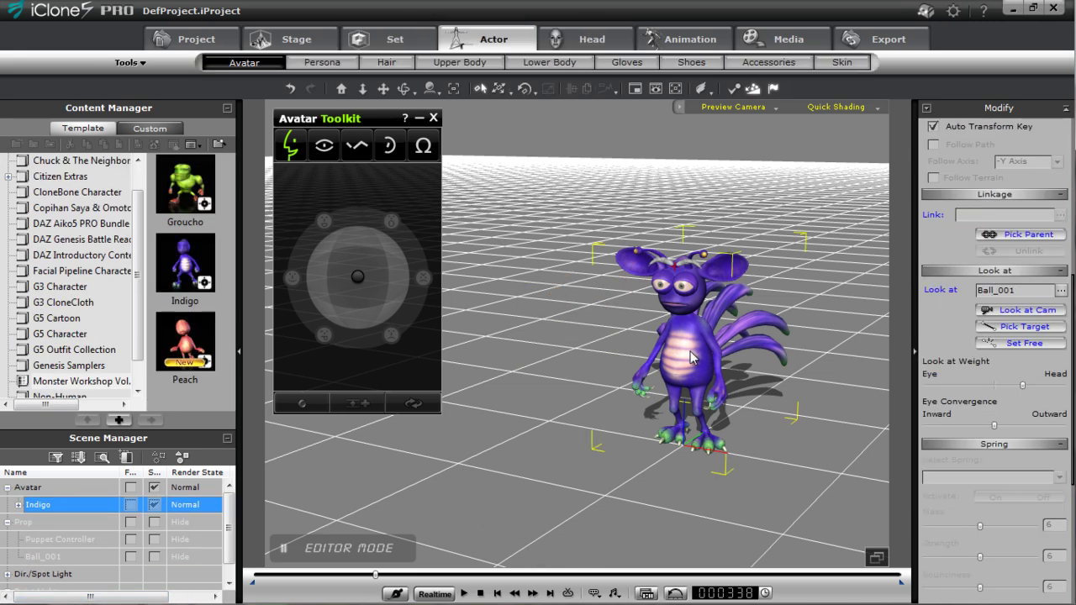
right_drag(767, 489, 592, 355)
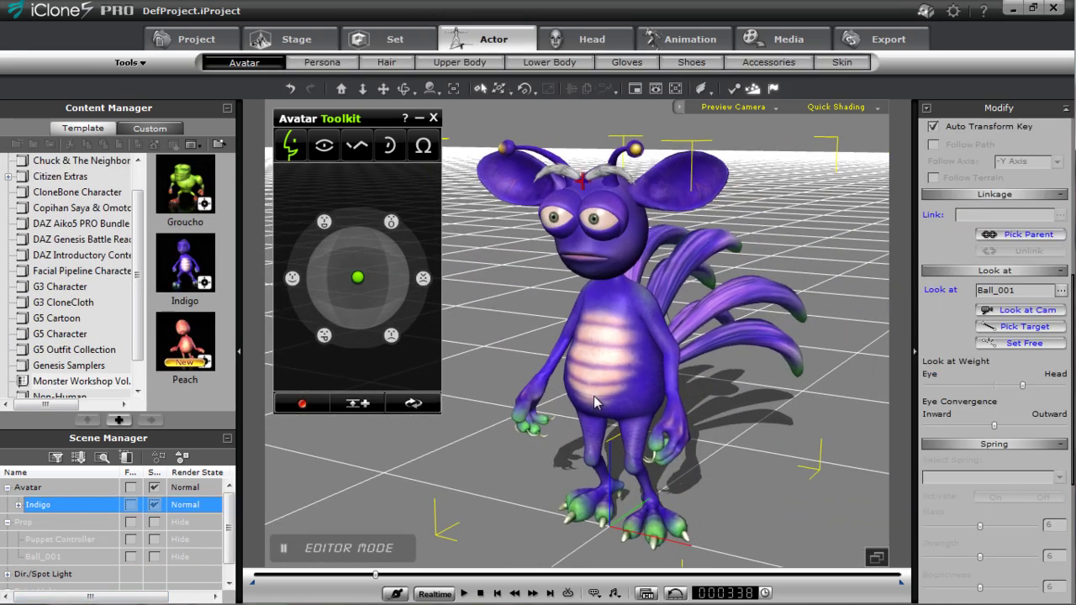
scroll(601, 362, down, 3)
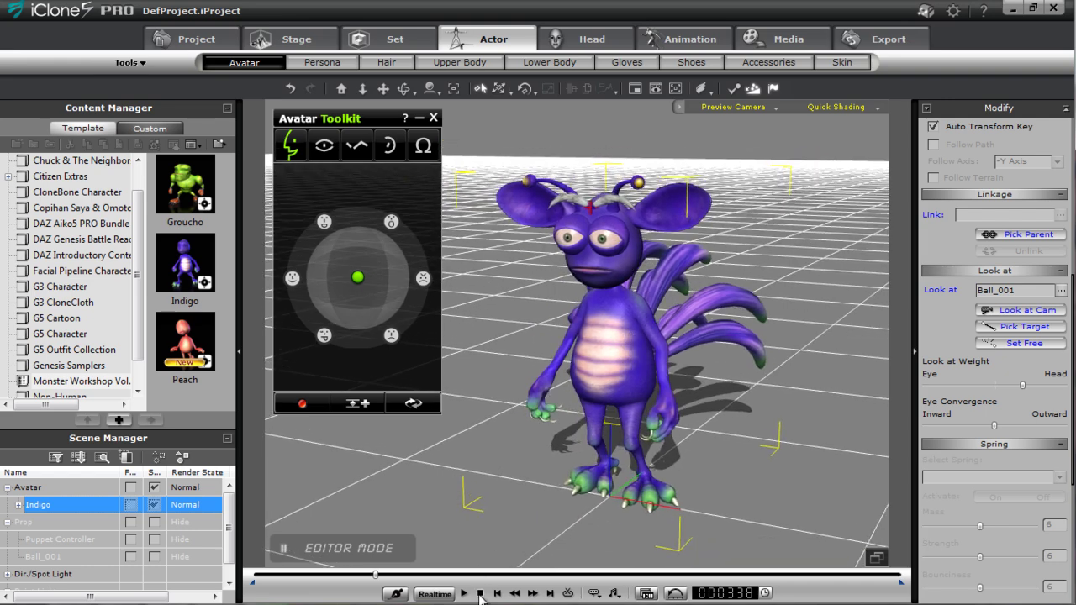
- Play back the animation to check how Indigo's gaze follows the hidden ball
click(461, 594)
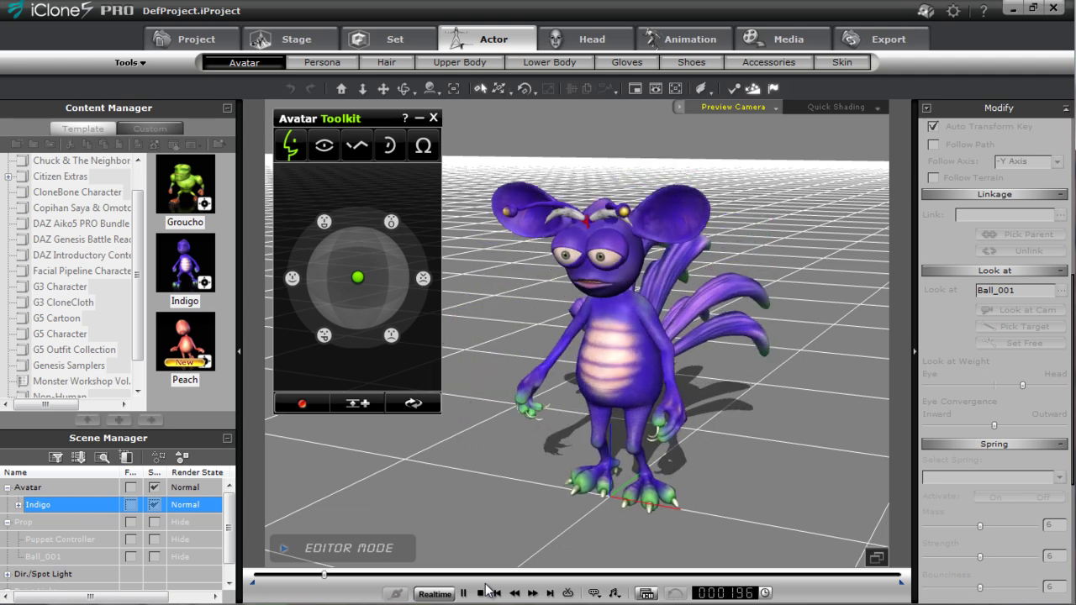
click(482, 594)
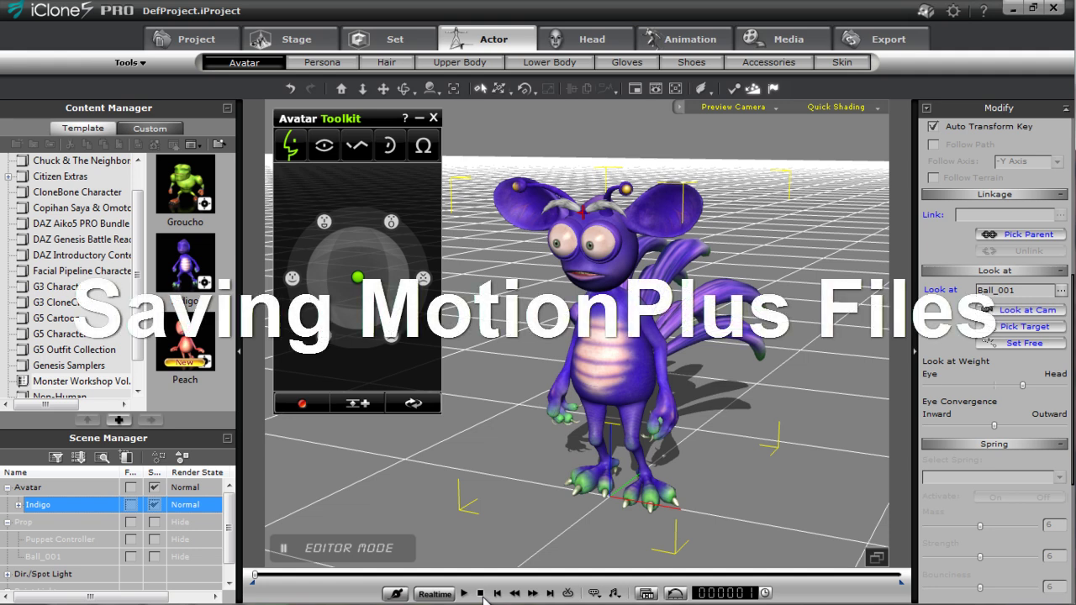
- Show Indigo's Motion and Collect Clip tracks in the timeline and mark frames 1 to 318 as the clip range
key(F3)
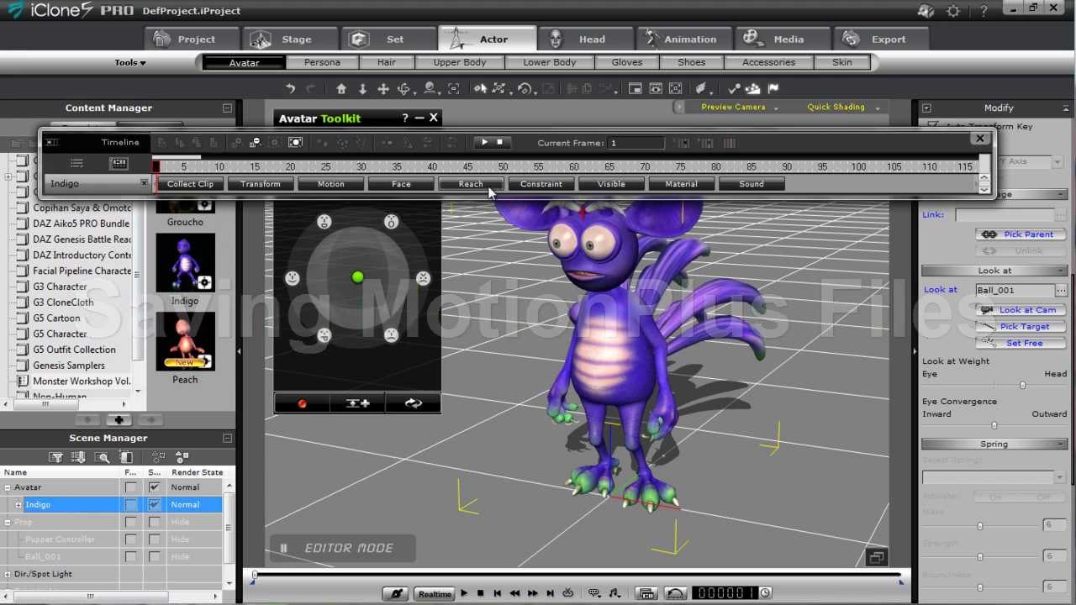
click(341, 185)
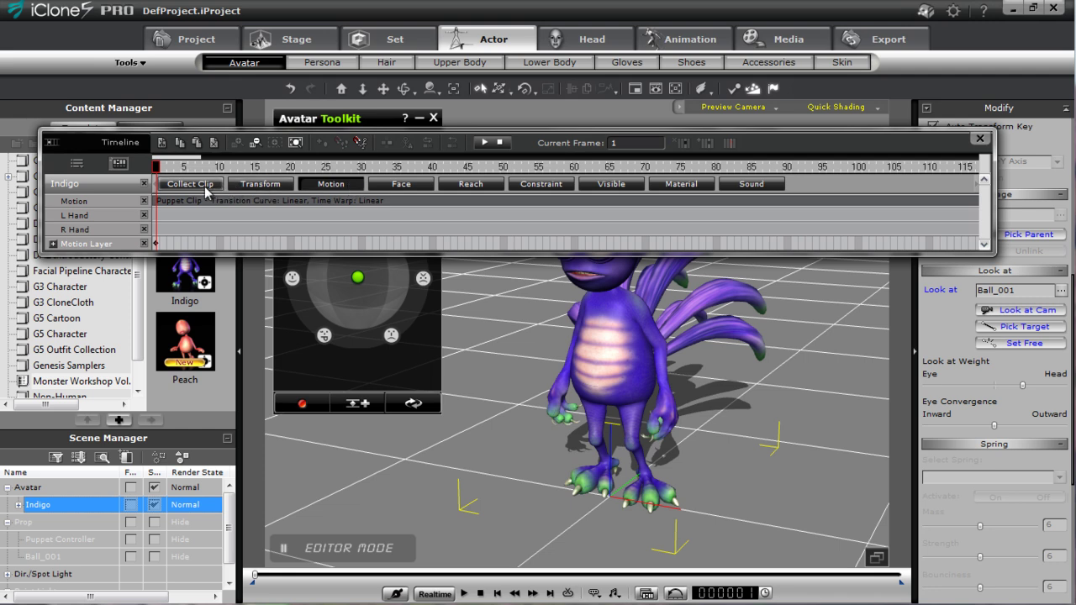
click(207, 184)
drag(205, 157, 417, 166)
key(space)
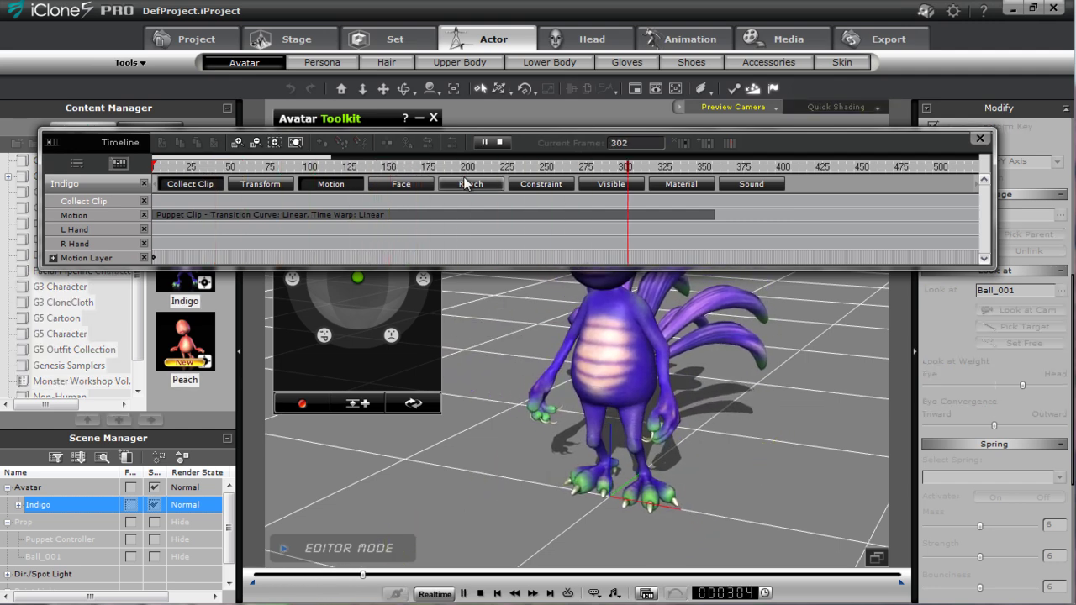
key(space)
drag(655, 210, 124, 213)
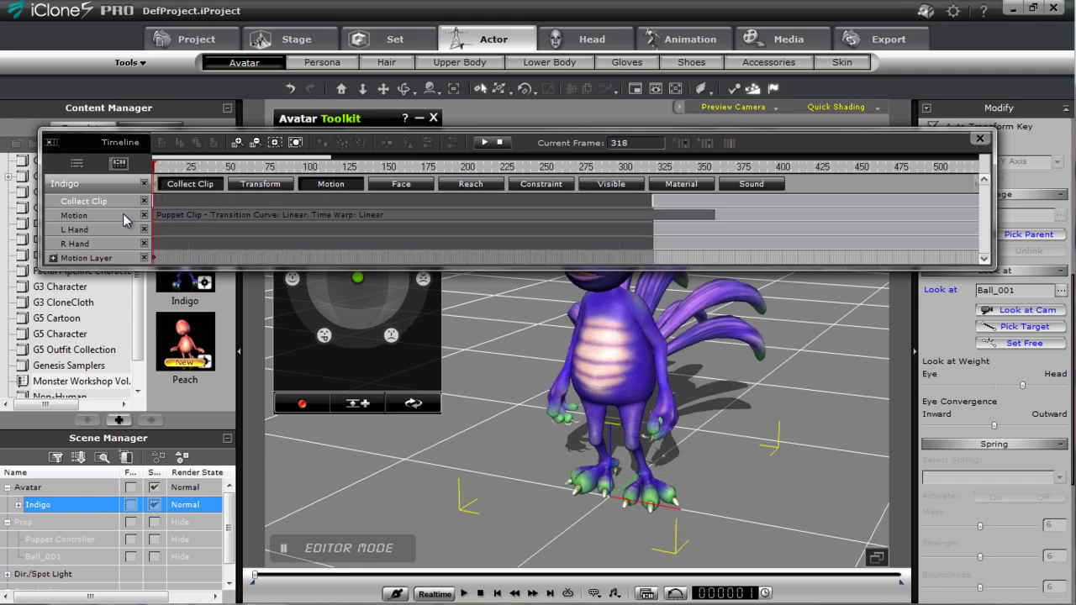
- Add the collected range to the library as a MotionPlus file named Sneeze, including the baked constraint key, and close the timeline
click(211, 195)
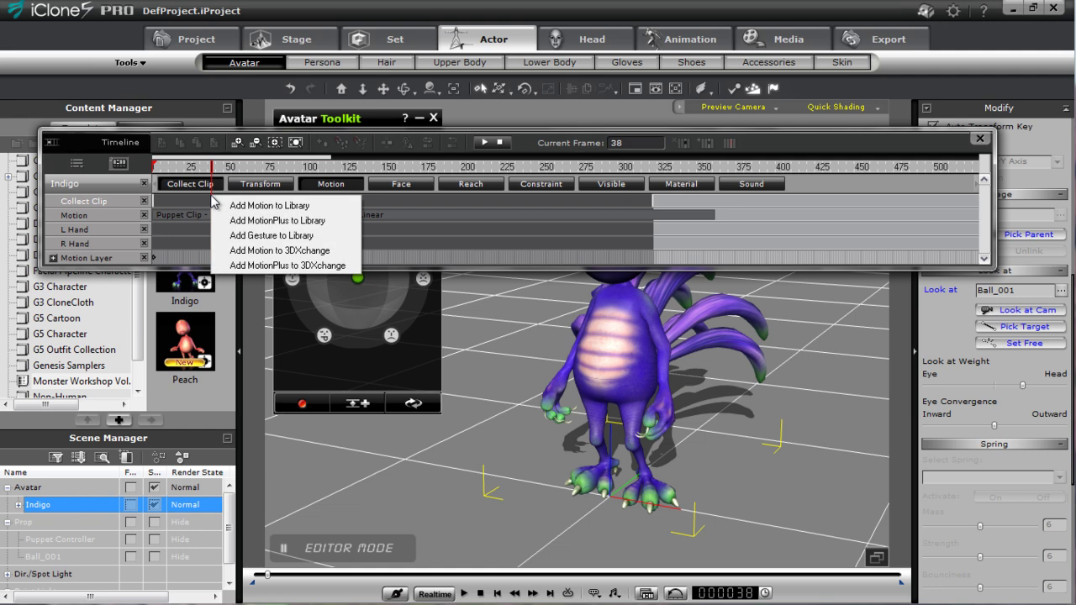
click(269, 221)
drag(538, 81, 730, 271)
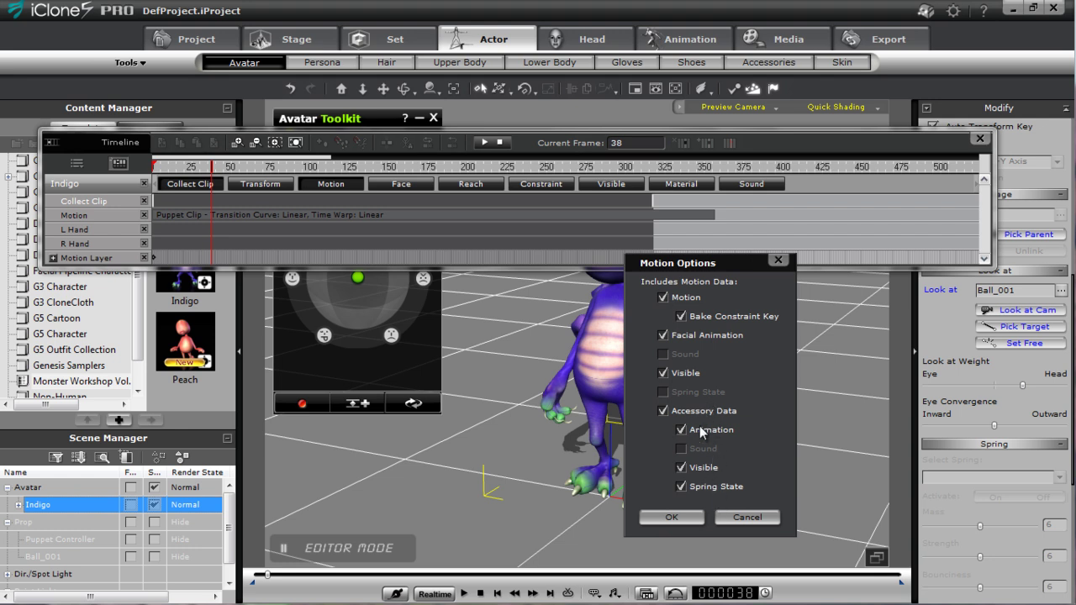
click(681, 522)
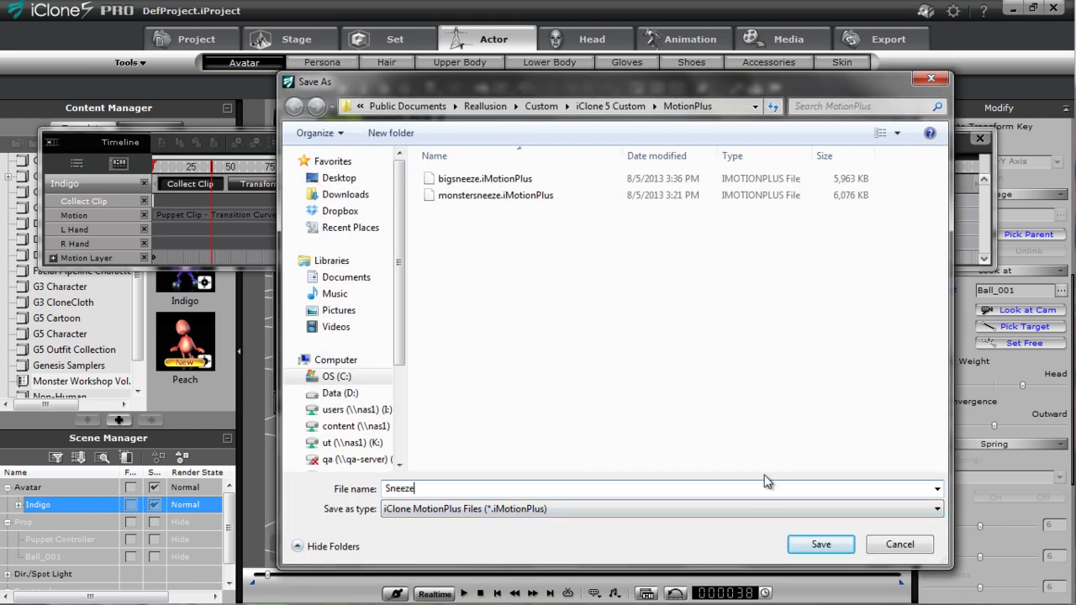
click(821, 545)
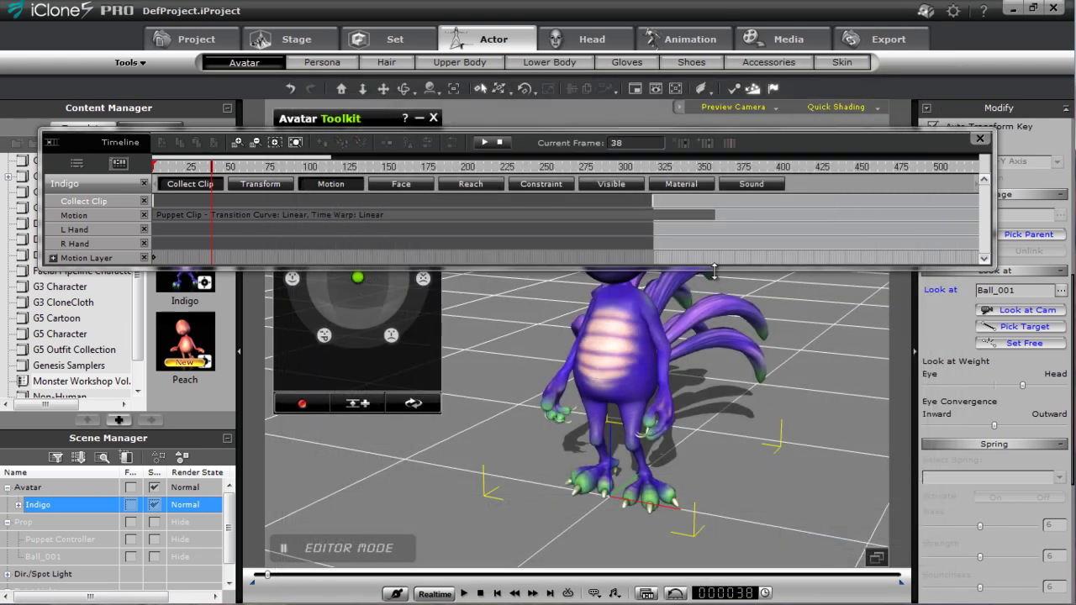
click(980, 138)
- Return to the first frame, remove all animation from Indigo and close the Avatar Toolkit
middle_drag(776, 409, 647, 344)
middle_drag(623, 274, 654, 320)
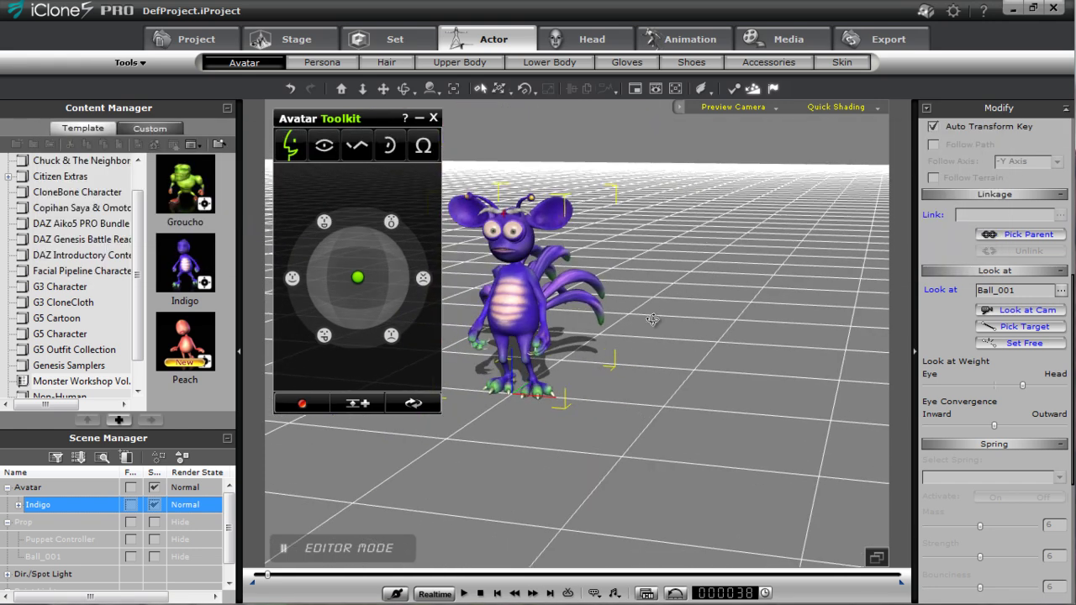
click(480, 594)
right_click(510, 288)
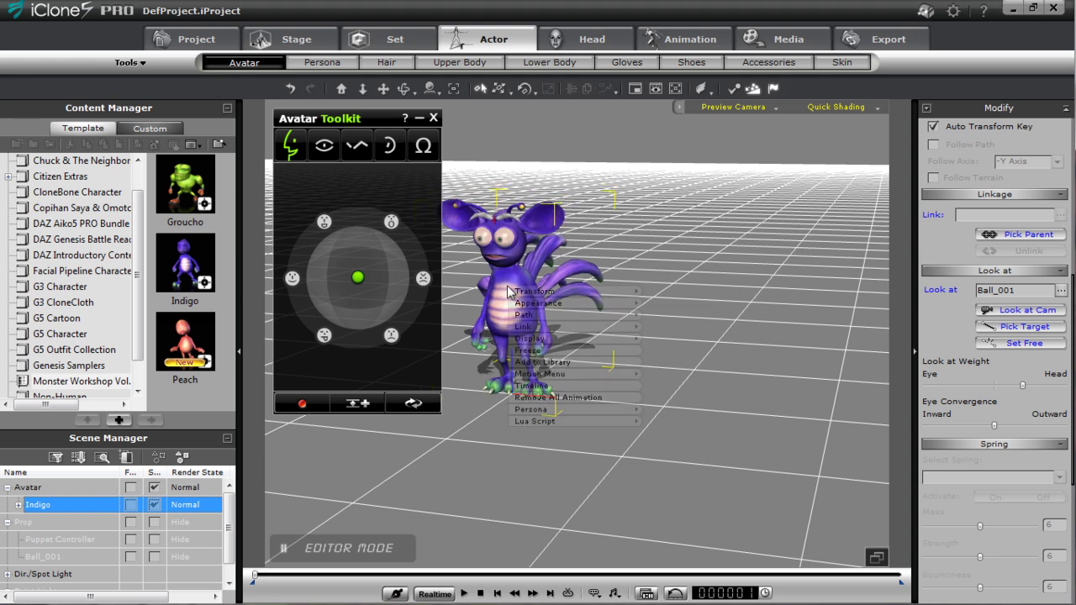
click(577, 401)
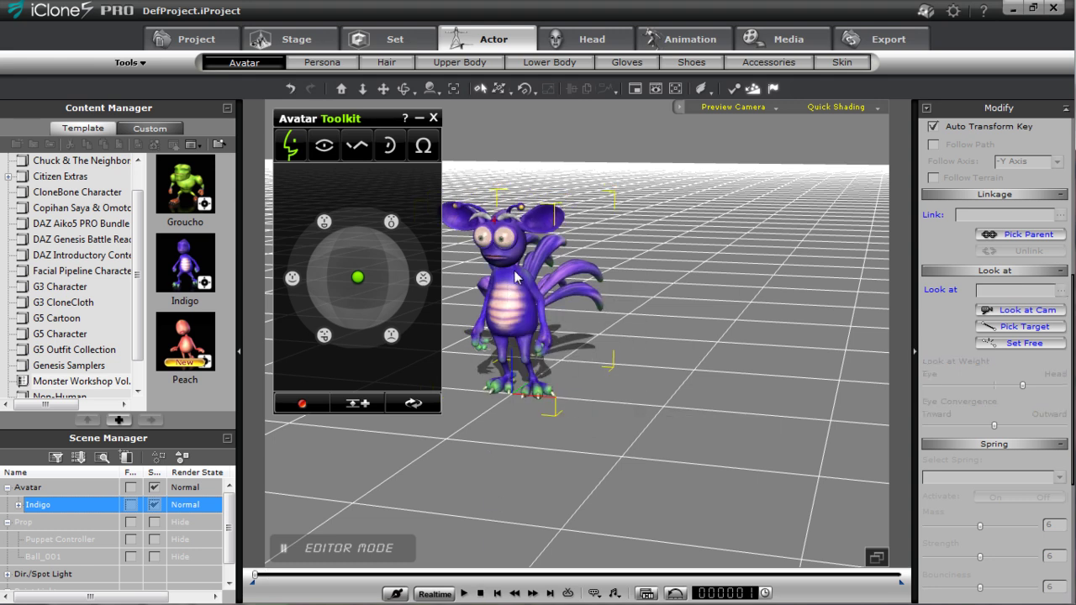
click(432, 119)
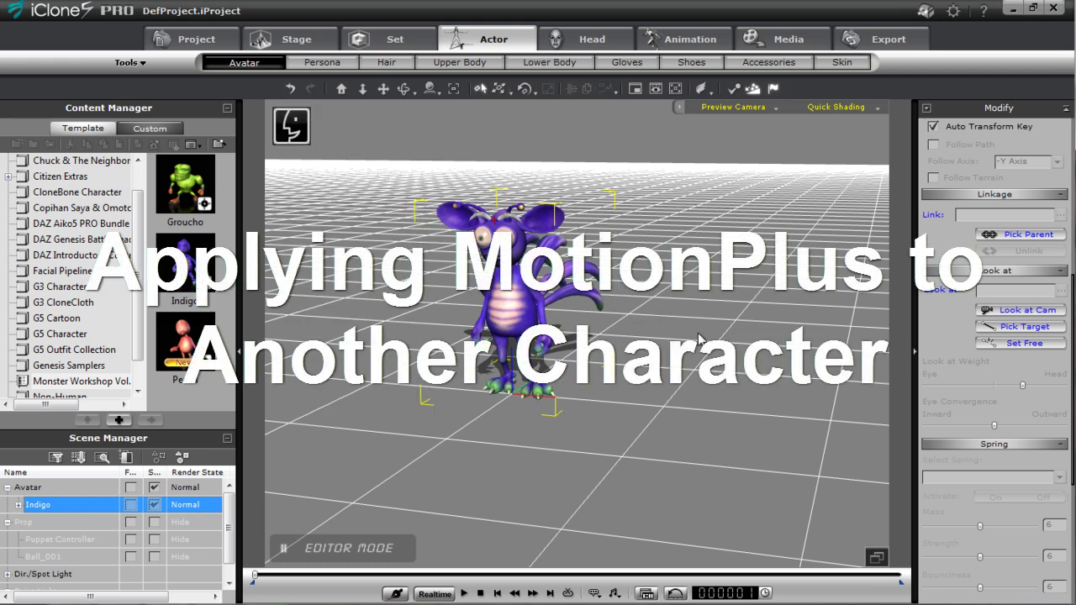
- Add the Groucho avatar to the scene beside Indigo
middle_drag(765, 383, 622, 353)
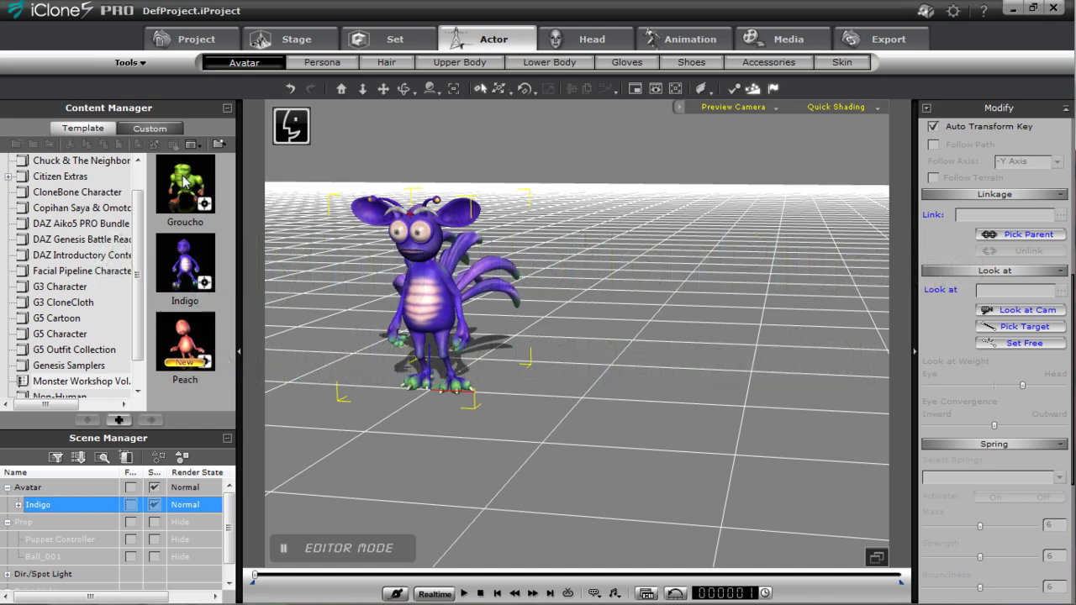
drag(180, 185, 704, 407)
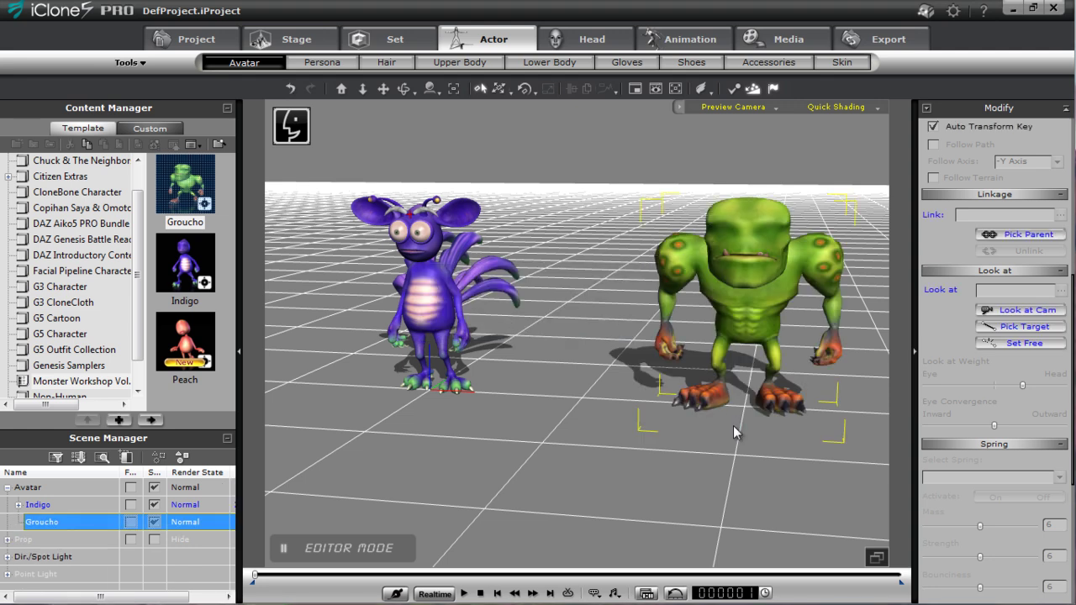
- Attach the Monster Workshop puppet parts Ear 03, Eye 04 and Eyebrow 02 to Groucho
click(763, 65)
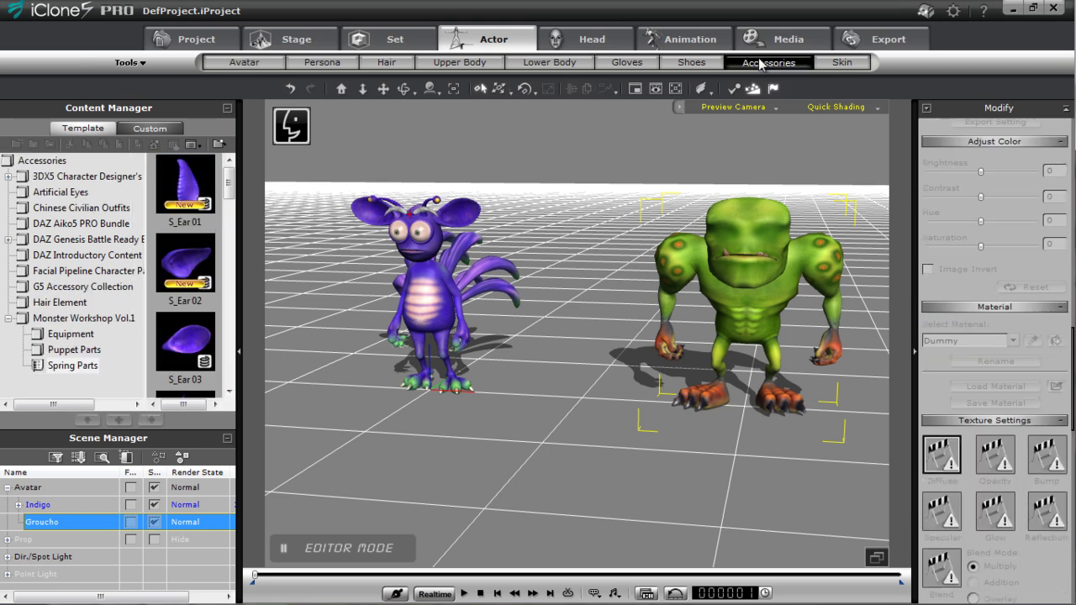
click(67, 355)
scroll(223, 226, down, 2)
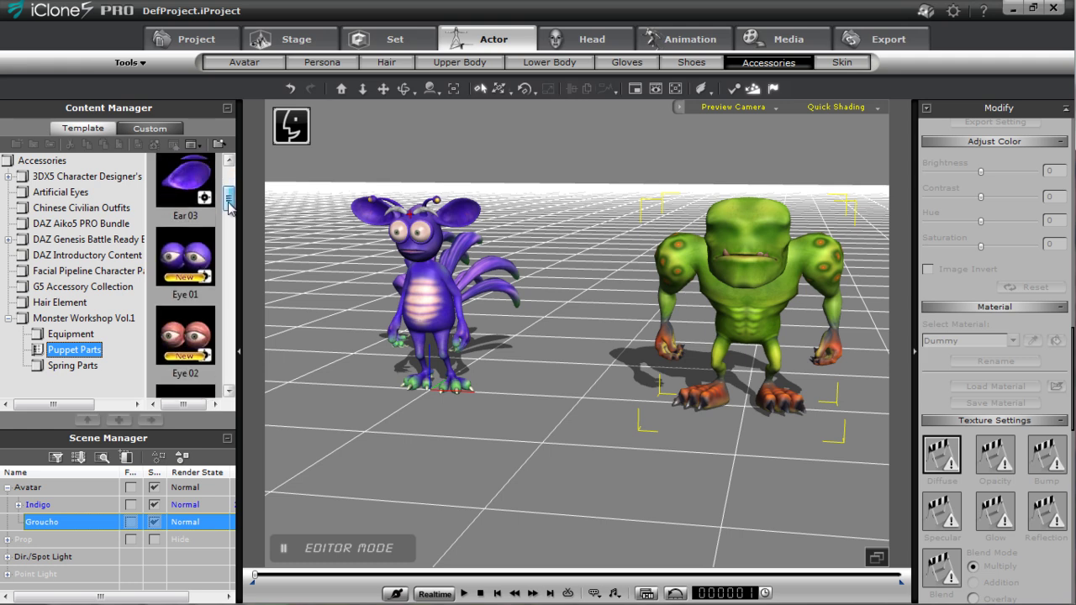
click(187, 207)
double_click(187, 207)
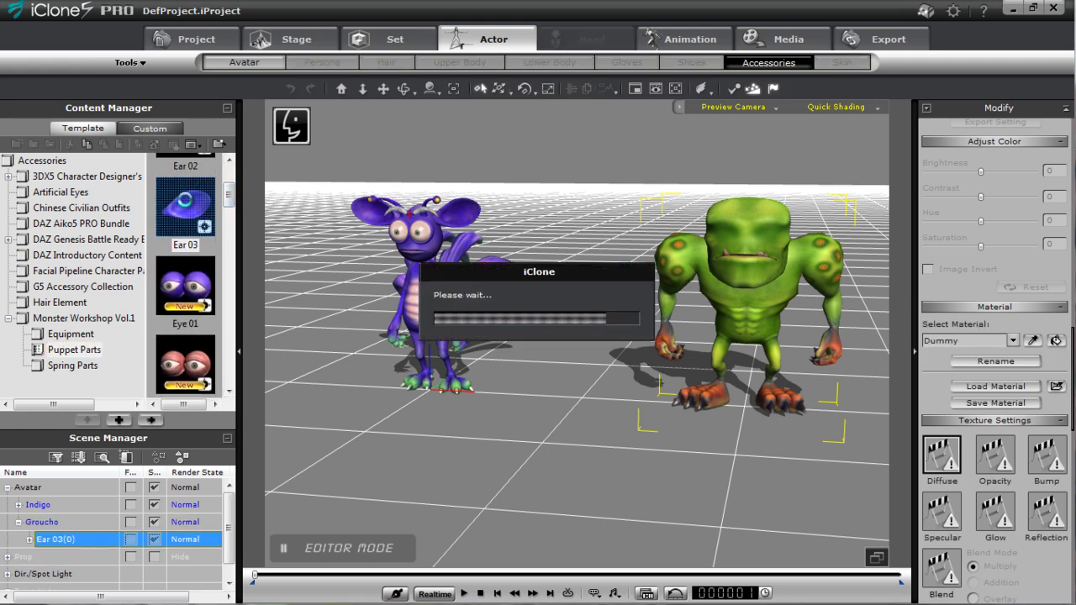
drag(228, 196, 230, 239)
double_click(189, 226)
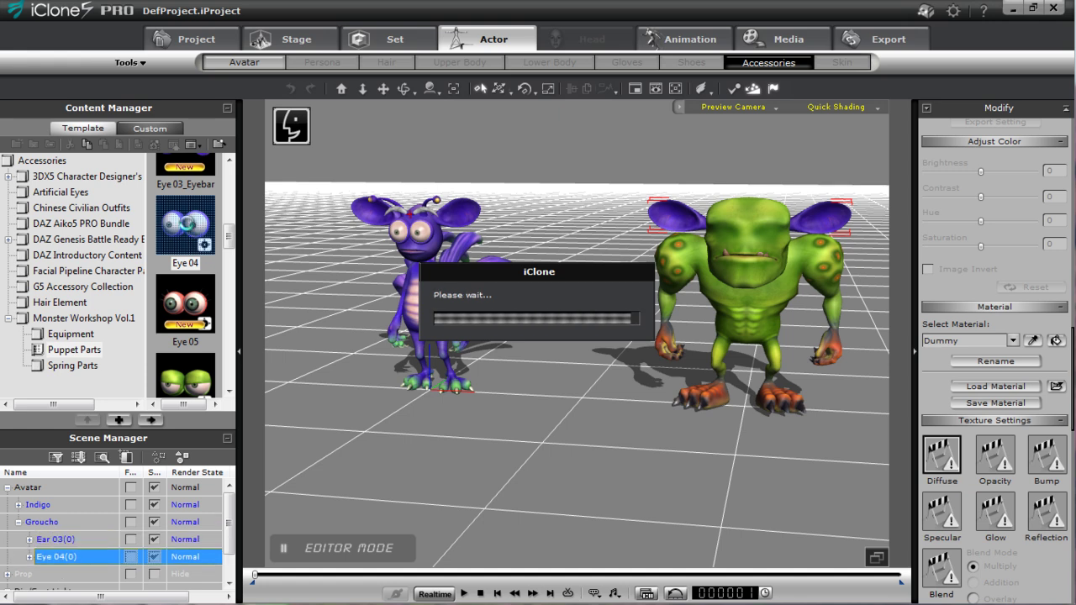
drag(230, 239, 232, 278)
double_click(184, 219)
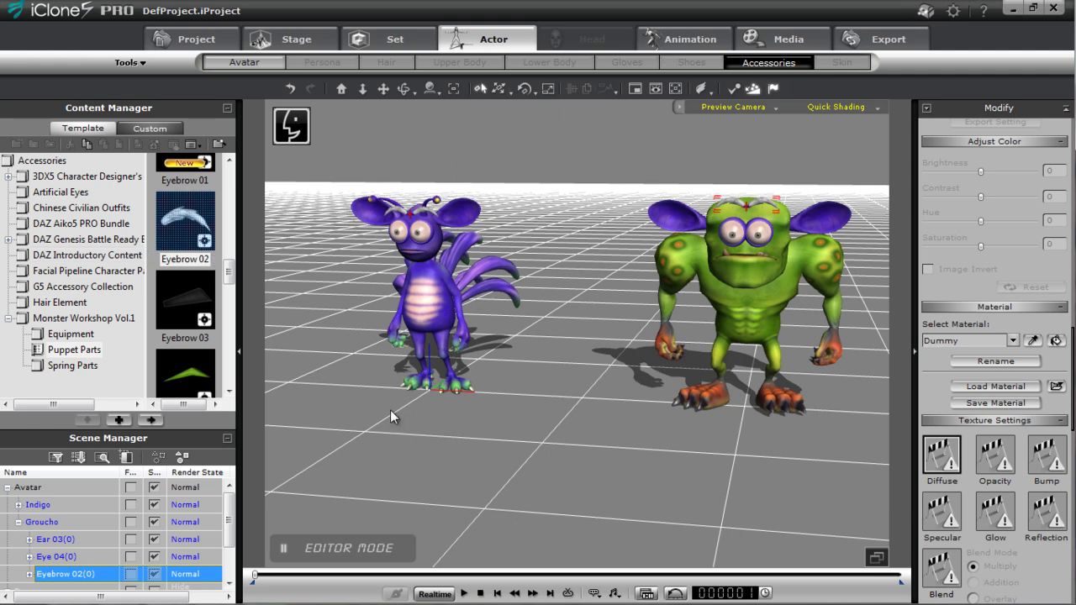
- Expand Indigo's accessory list for comparison and rename Groucho's ear accessory to Ear 03
click(227, 107)
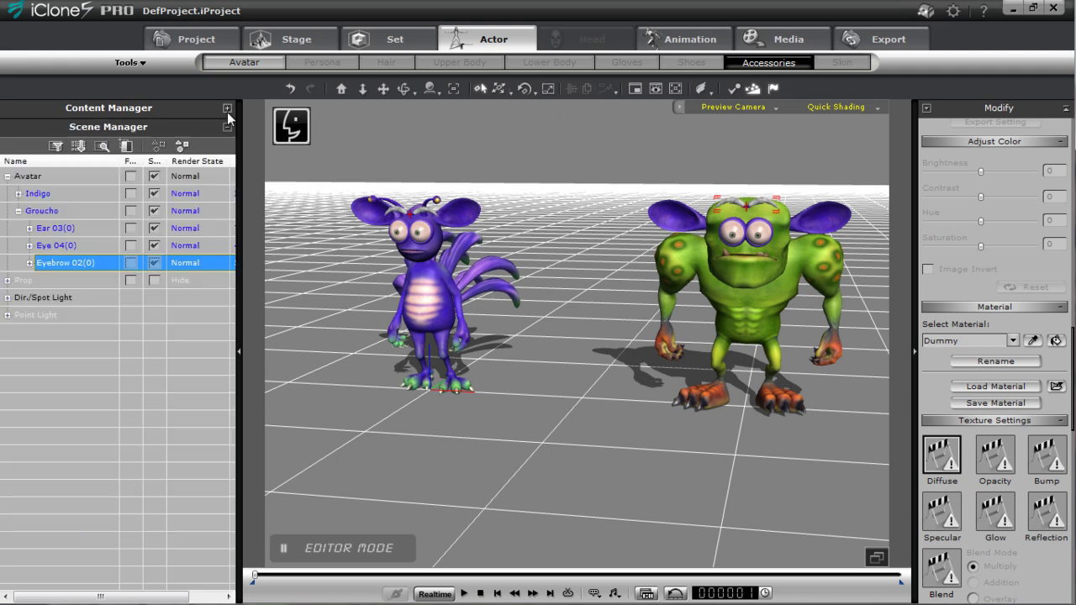
click(17, 193)
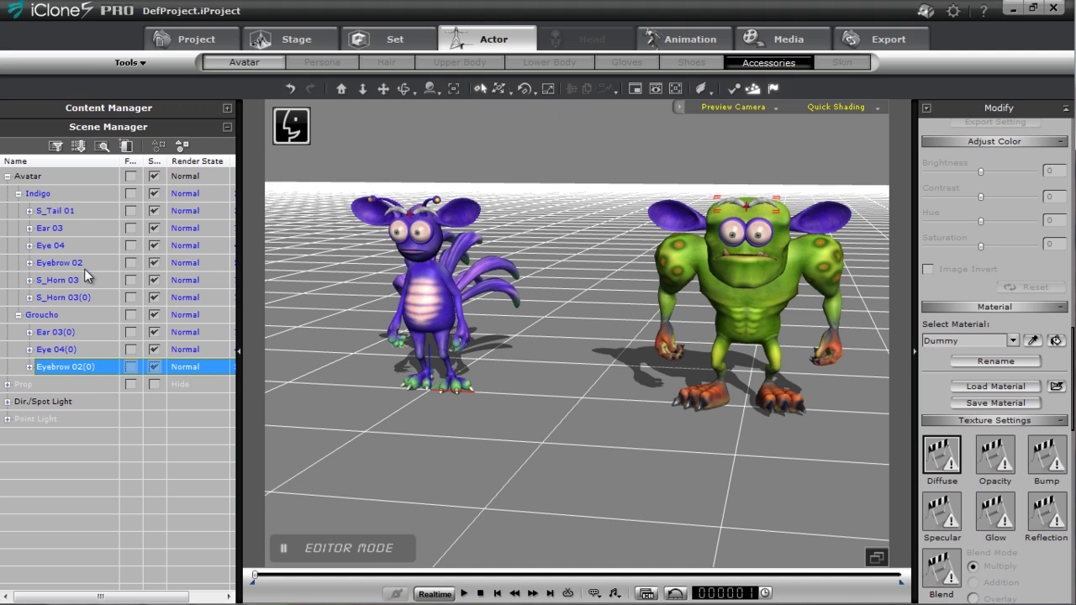
click(79, 334)
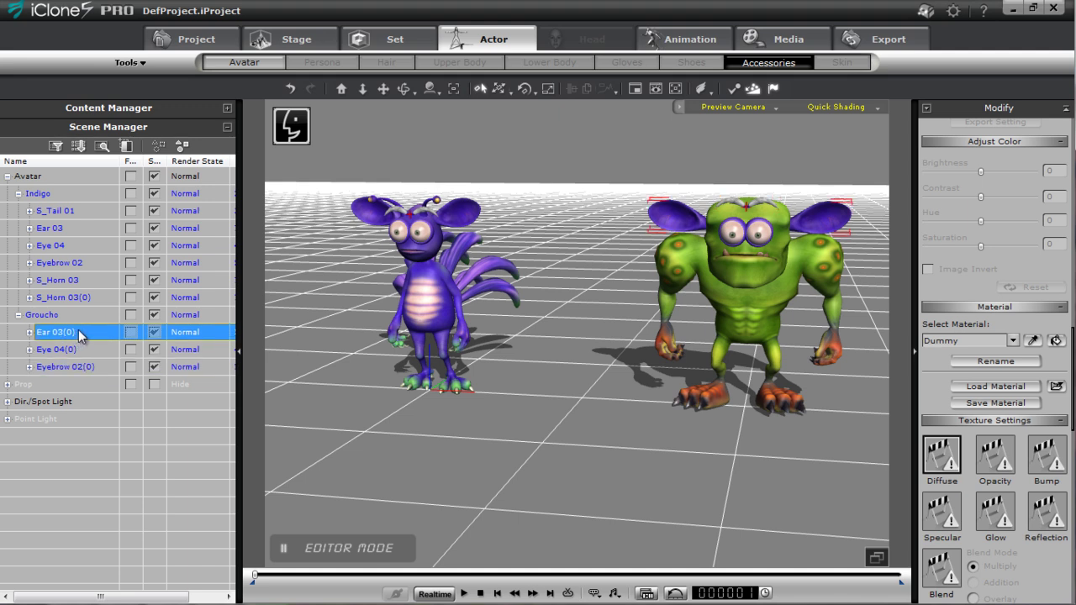
click(84, 329)
click(84, 330)
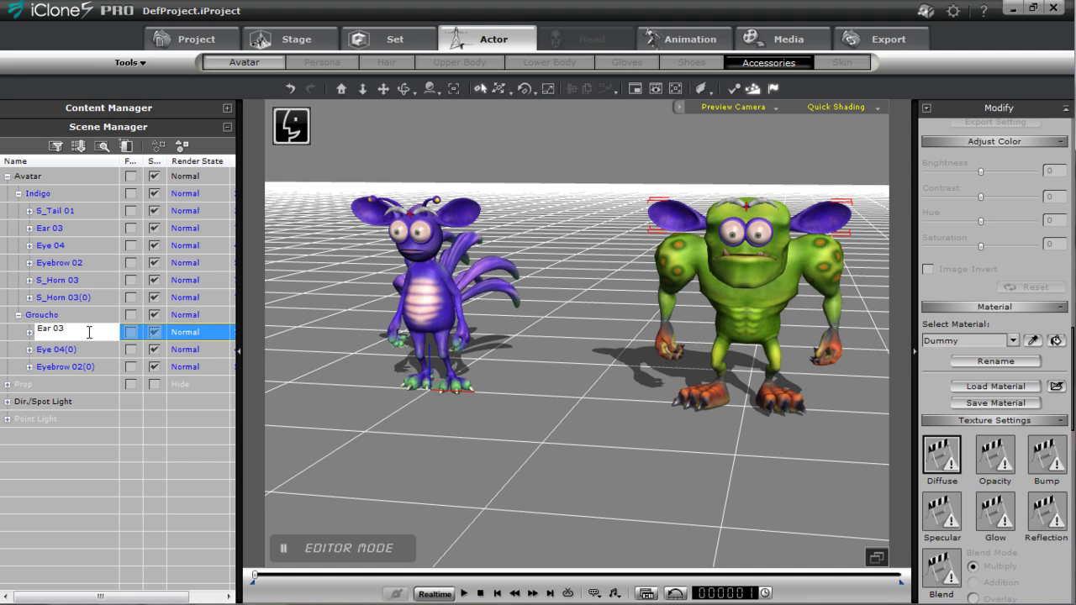
key(Return)
- Rename Groucho's eye and eyebrow accessories to Eye 04 and Eyebrow 02 to match Indigo's
click(83, 349)
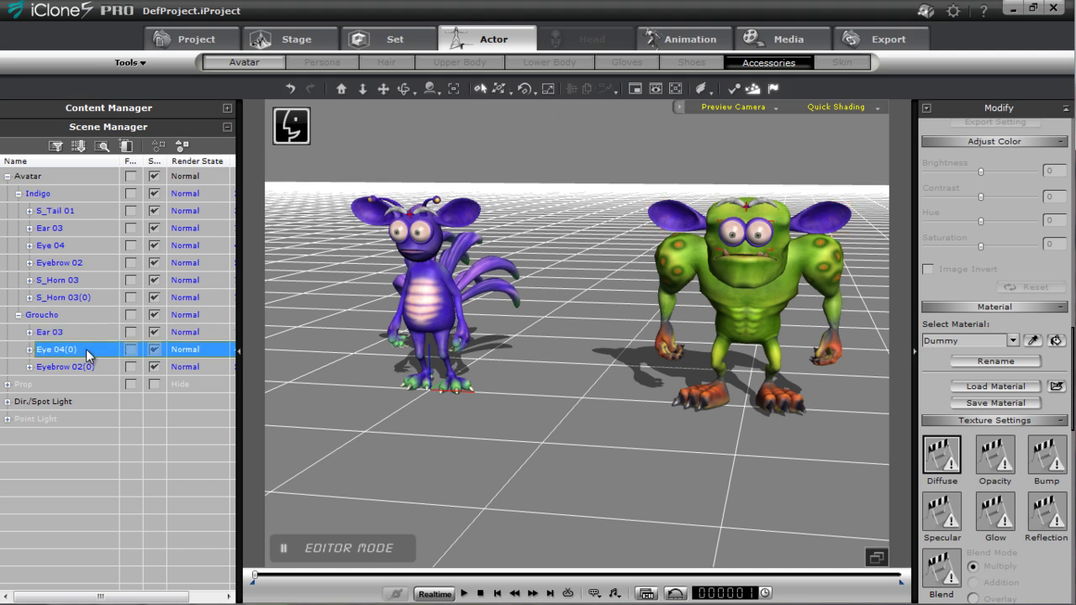
click(86, 349)
click(89, 347)
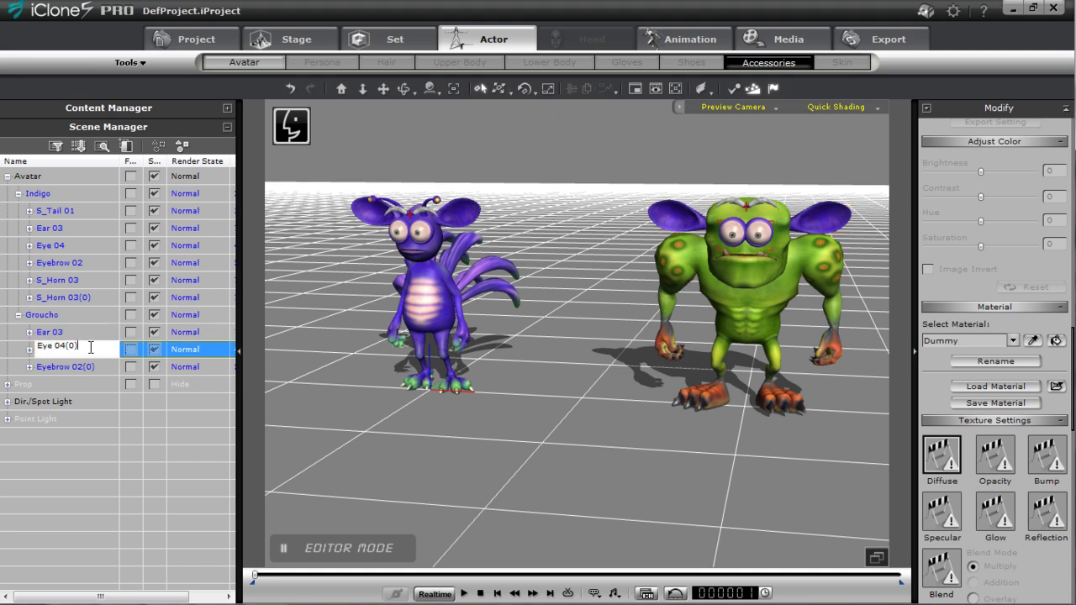
key(Return)
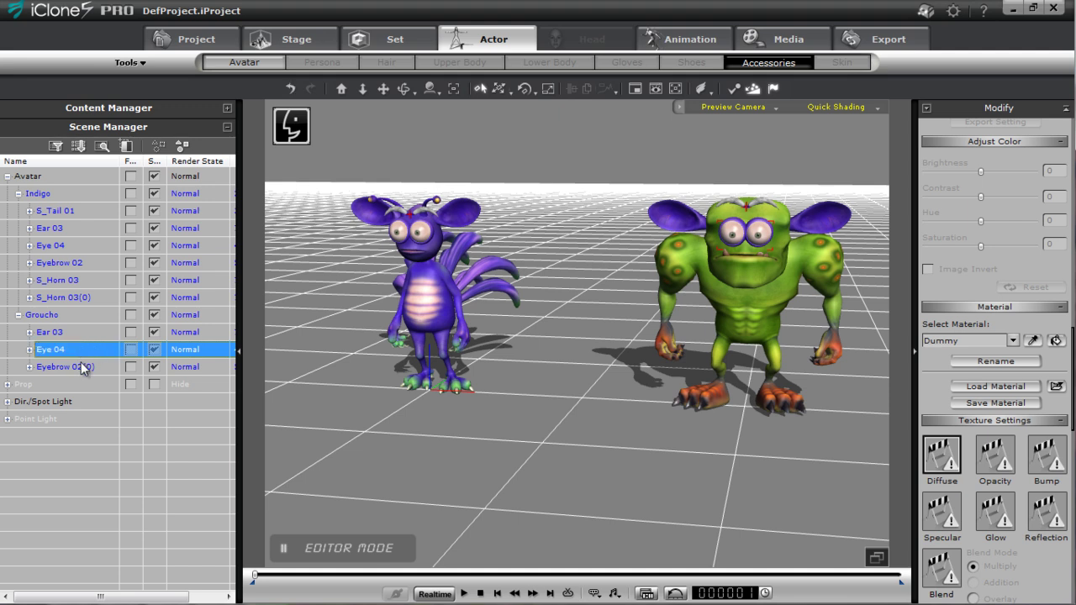
click(84, 368)
click(84, 367)
click(99, 365)
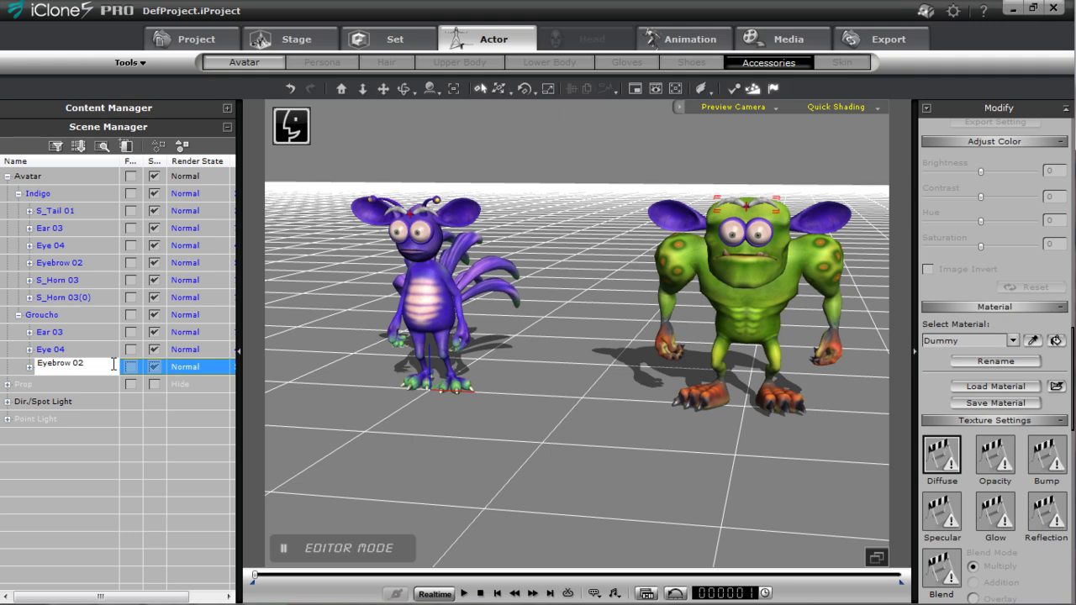
key(Return)
- Turn the first of Groucho's ears green by setting the hue of its Standard_2 material to -94
middle_drag(337, 302, 448, 385)
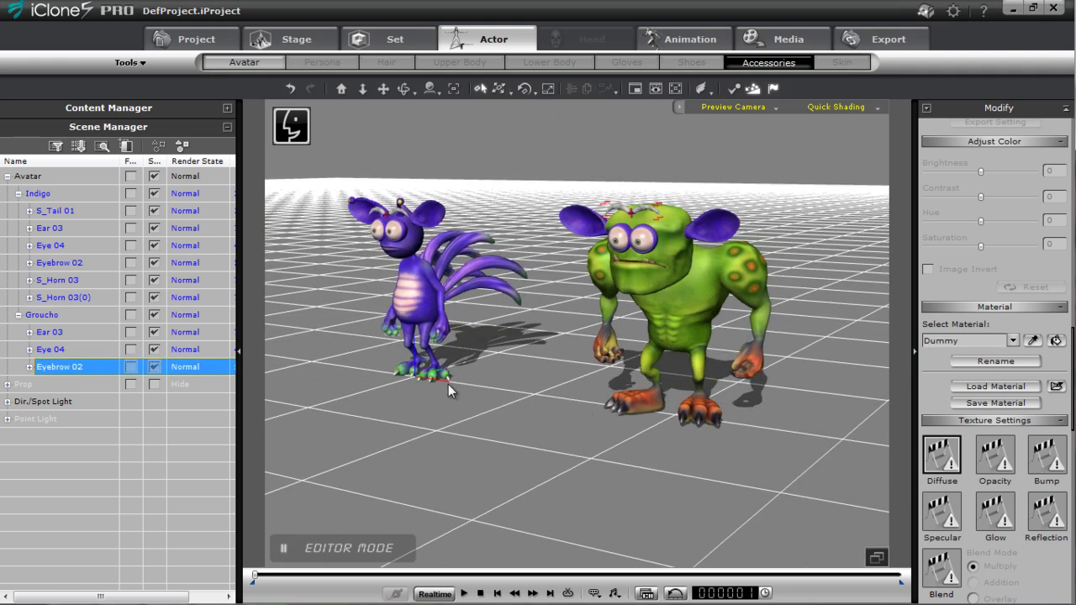
click(66, 329)
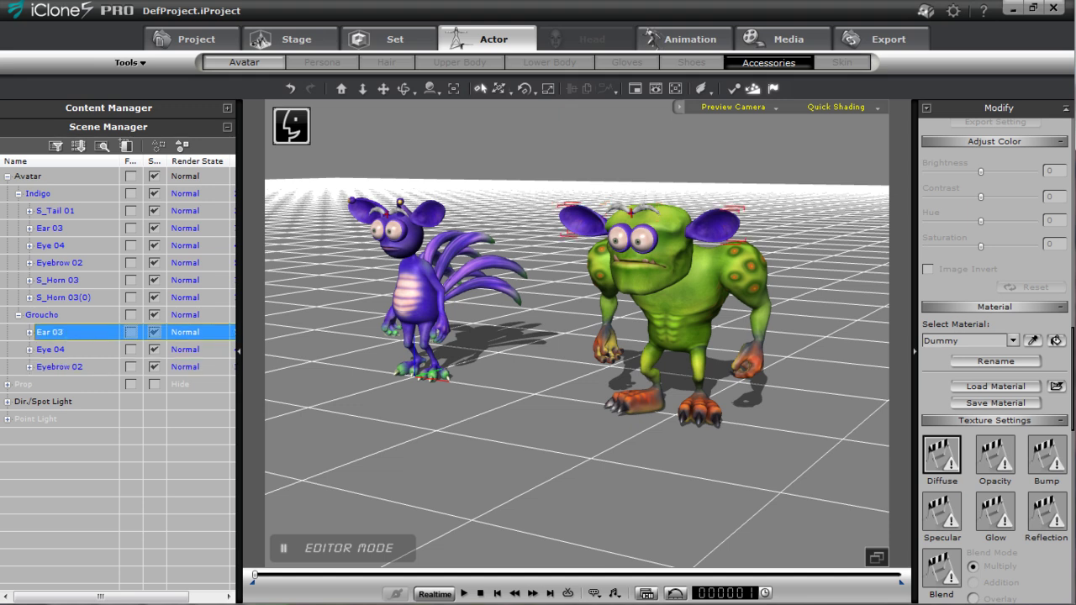
click(1011, 341)
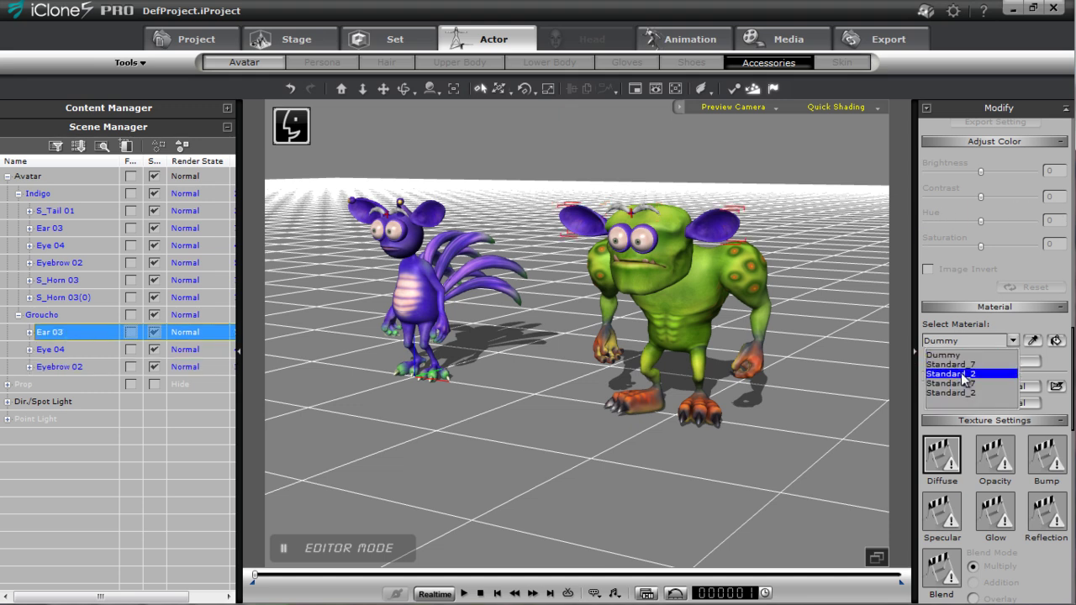
click(963, 375)
drag(981, 221, 930, 226)
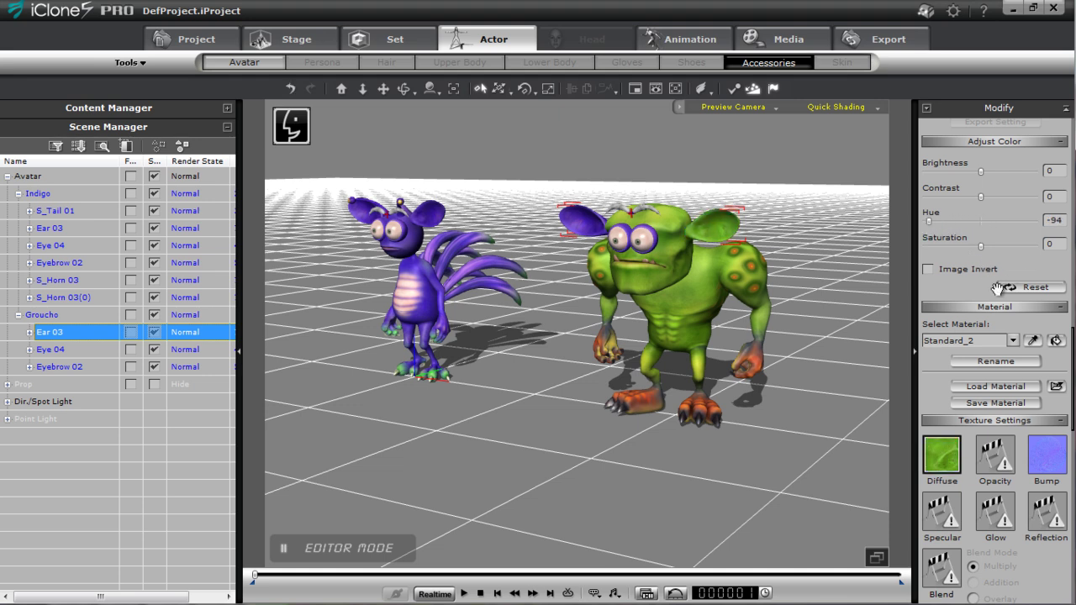
- Recolor Groucho's other ear green by setting the hue of the second Standard_2 material to -92
click(1013, 340)
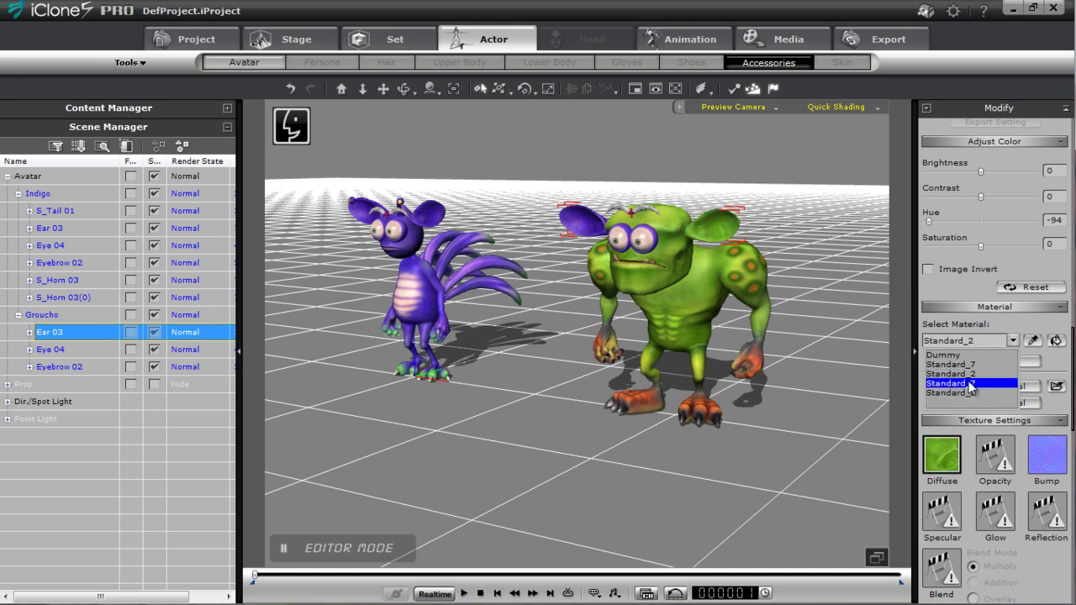
click(967, 390)
drag(981, 221, 930, 221)
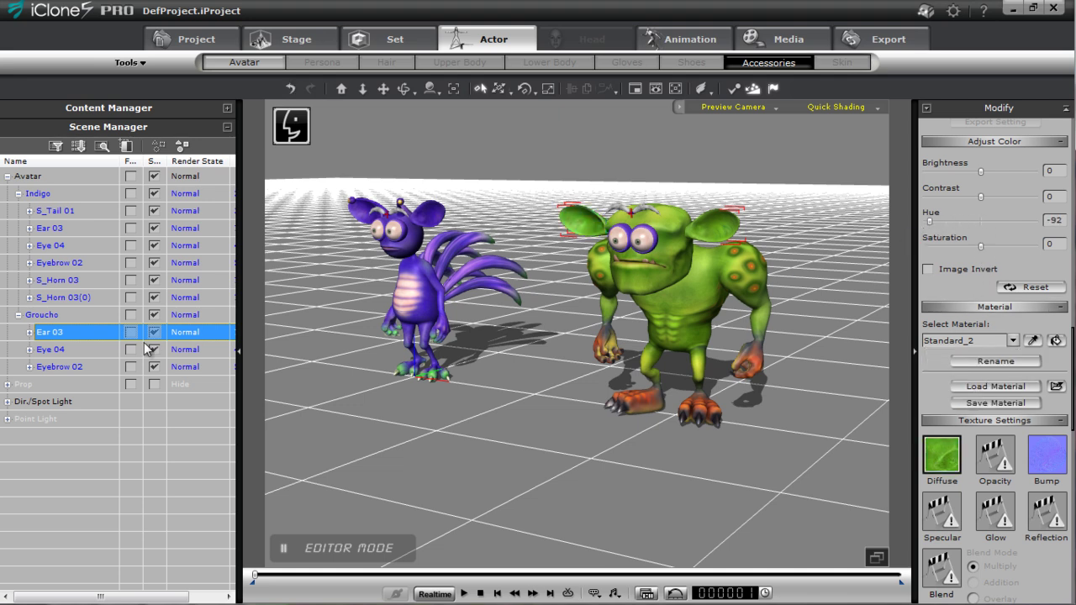
- Recolor the first of Groucho's Eye 04 lids green by setting the hue of Eyelid to -94 and Eye Blink to -92
click(72, 350)
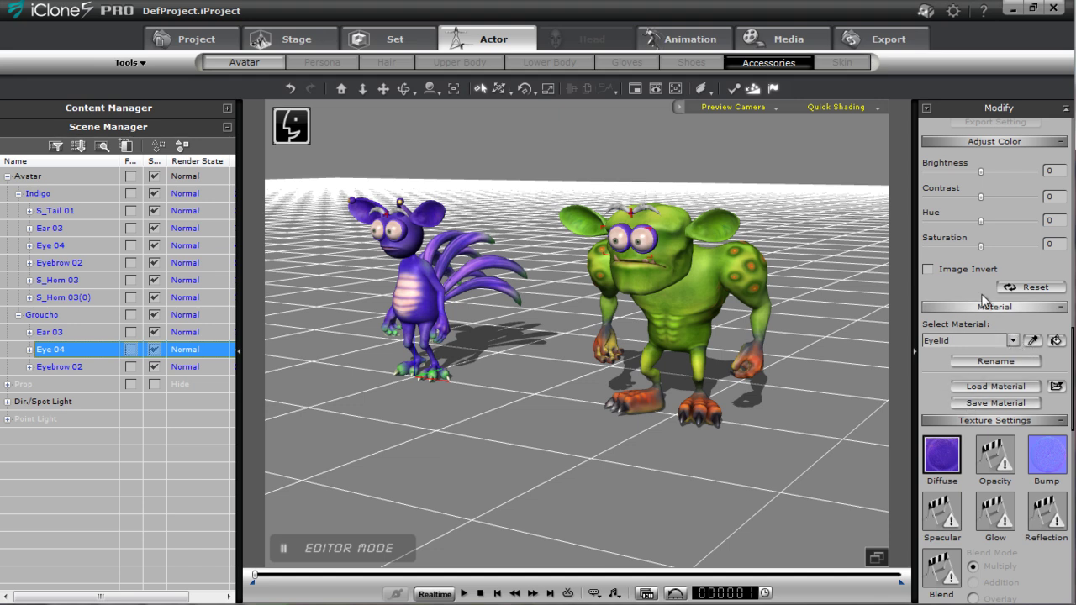
drag(982, 221, 925, 230)
click(1013, 340)
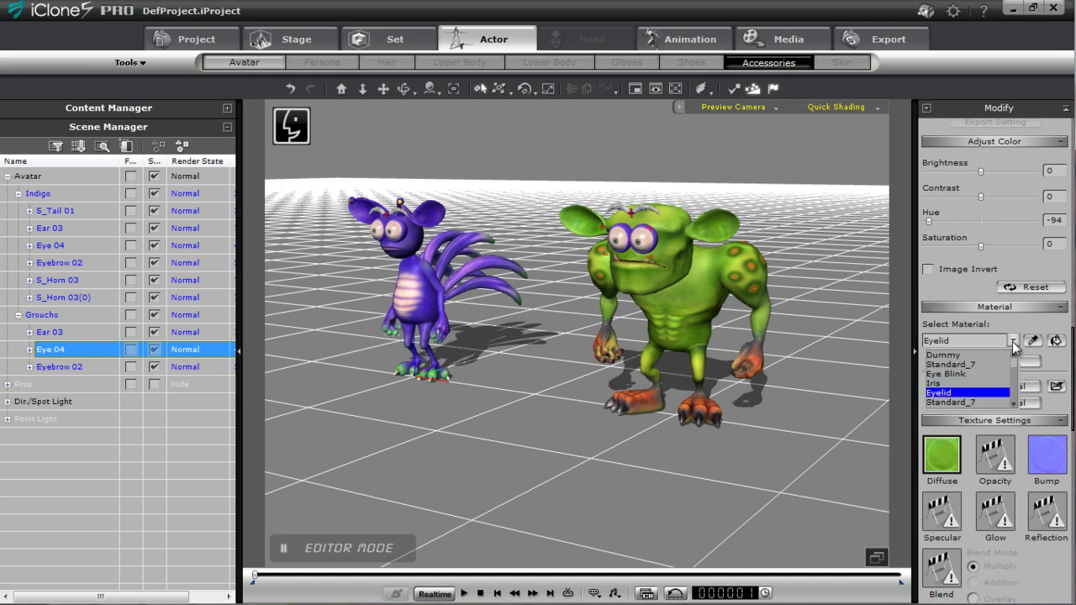
click(967, 373)
drag(984, 227, 930, 233)
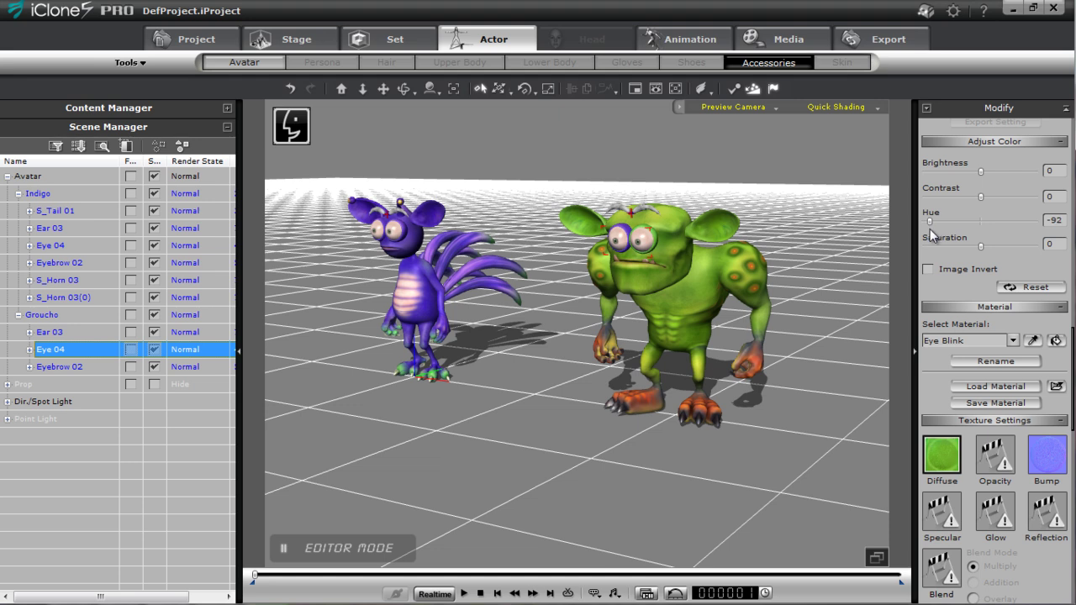
- Recolor Groucho's other eyelid green by setting the hue of the second Eyelid to -94 and the second Eye Blink to -91
click(1013, 340)
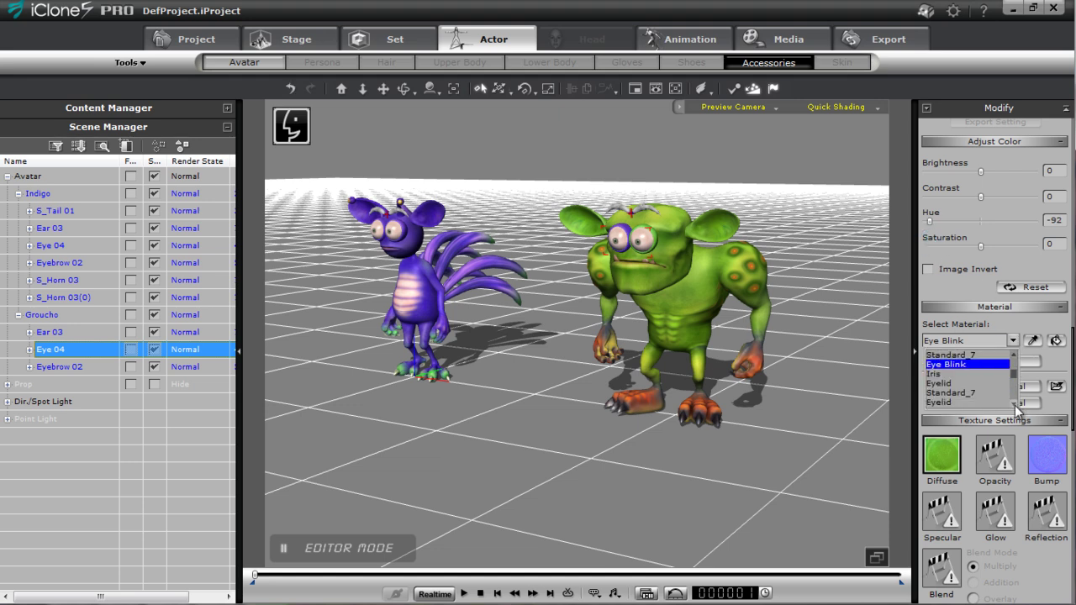
click(958, 392)
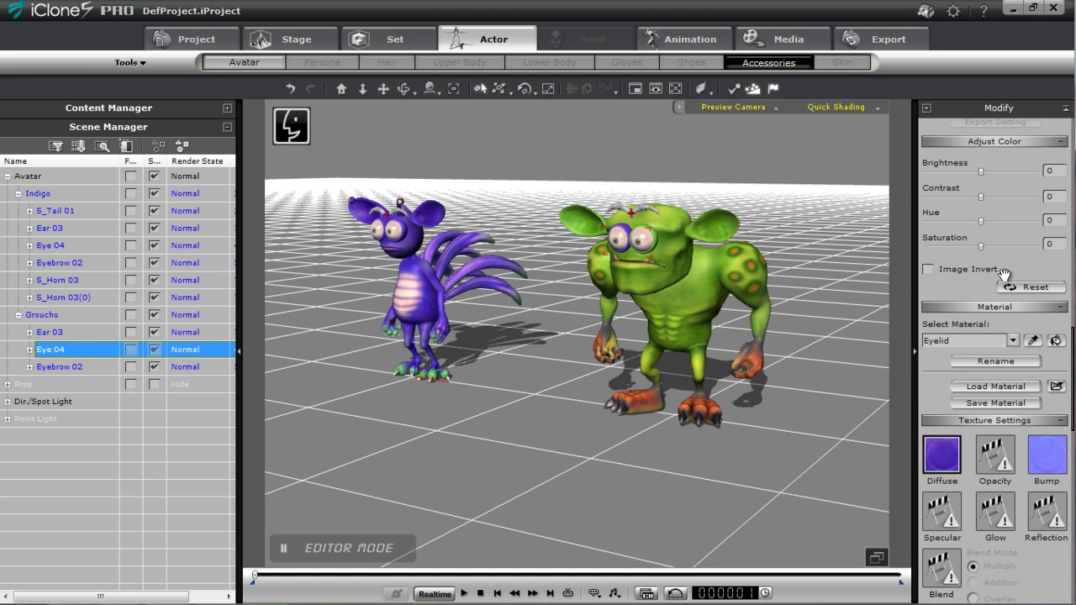
drag(982, 225, 929, 236)
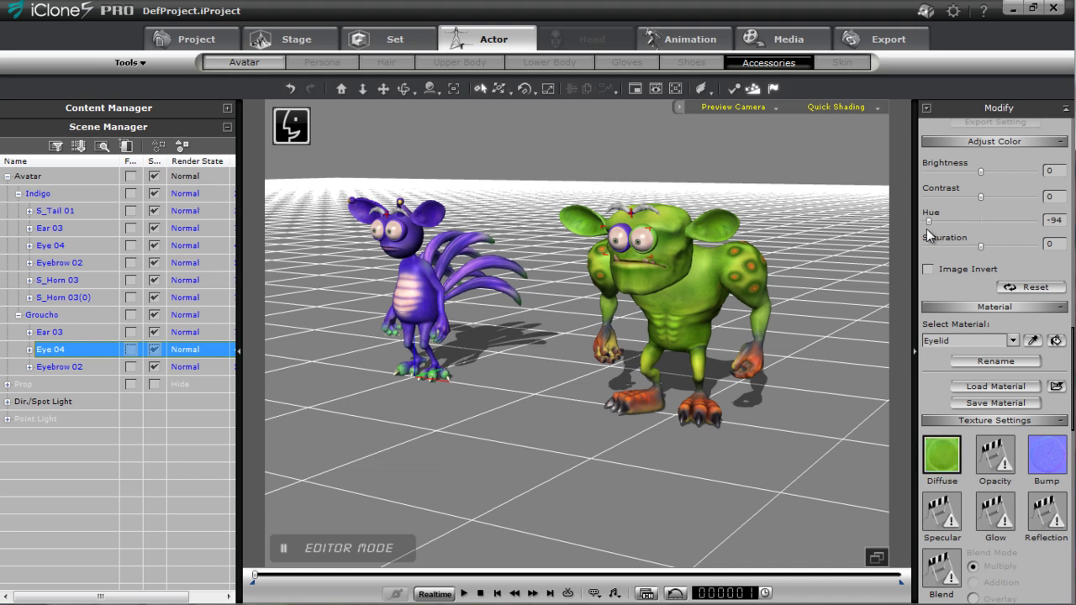
click(1014, 340)
click(967, 403)
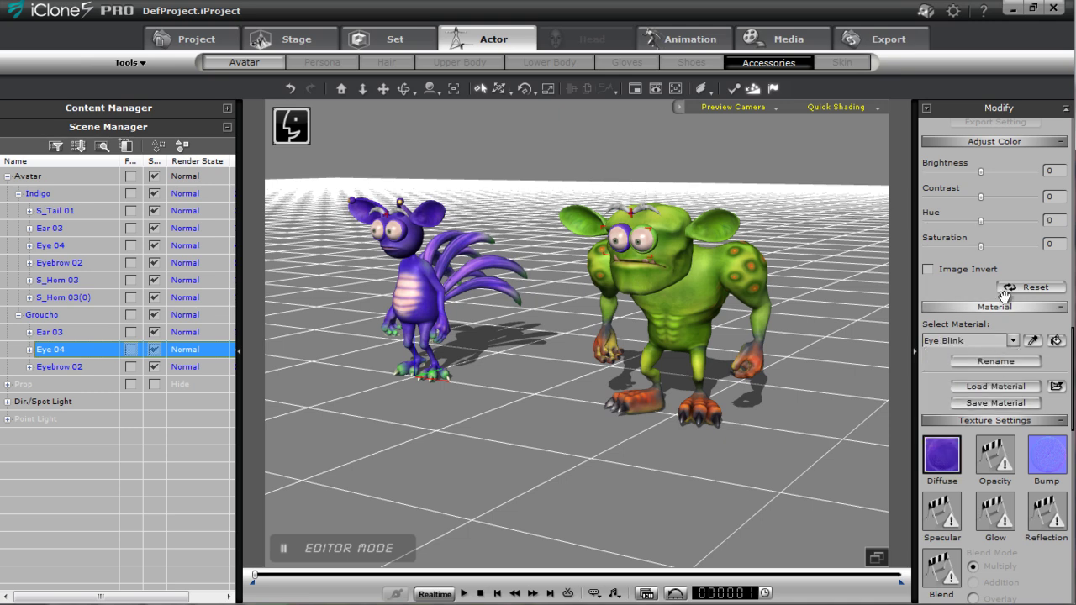
drag(980, 222, 929, 226)
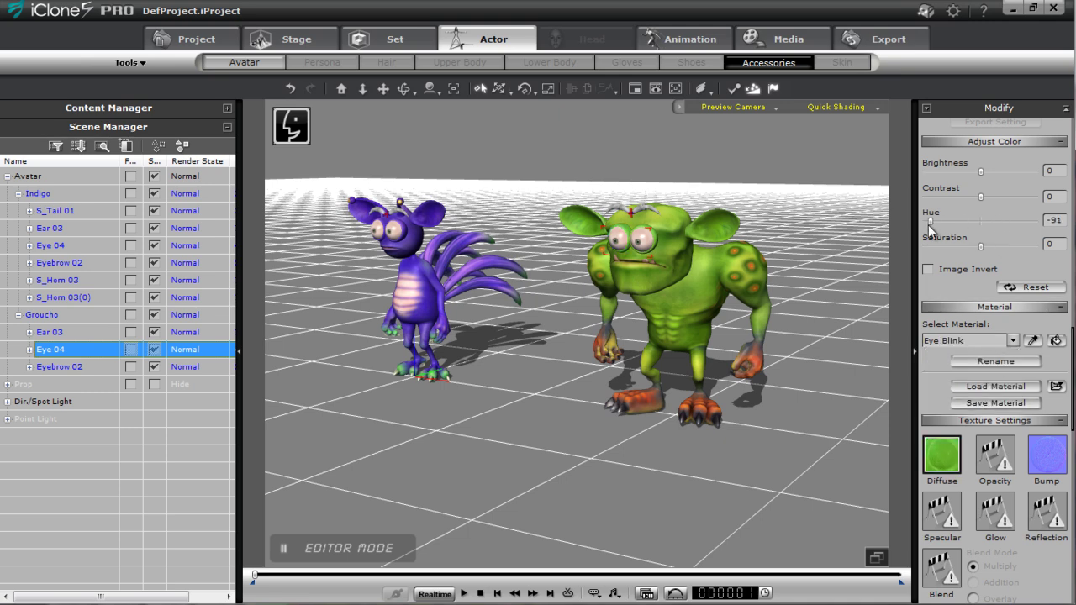
- Scale down Groucho's Eye 04 accessory so both eyes are smaller on his face
right_drag(678, 336, 754, 352)
scroll(754, 352, up, 5)
middle_drag(751, 233, 553, 368)
right_drag(553, 368, 619, 297)
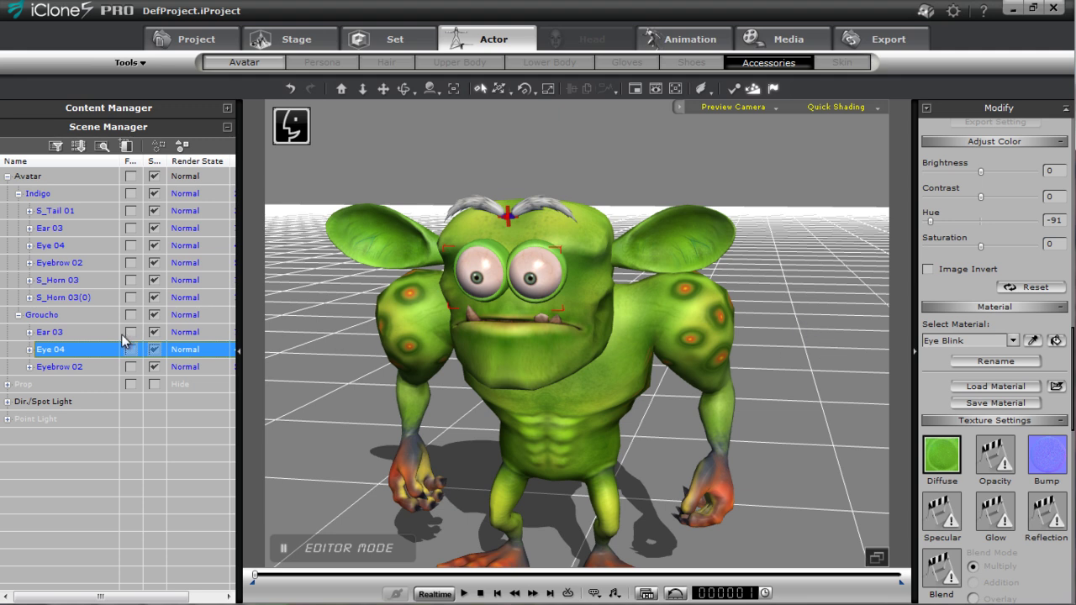
click(61, 335)
click(67, 349)
drag(514, 270, 455, 321)
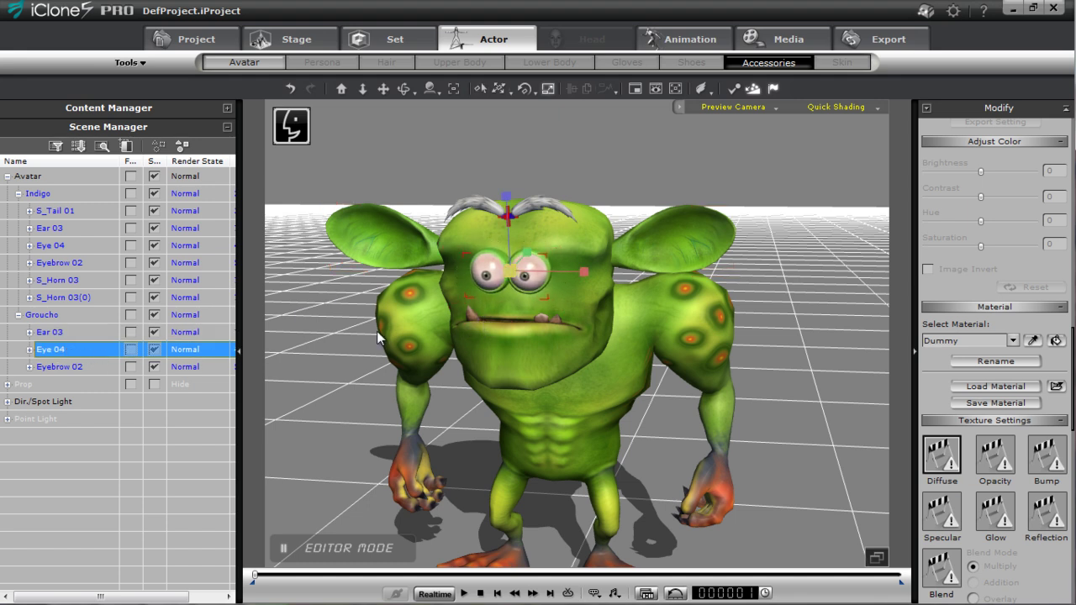
- Move the Dummy_L part of Groucho's Eye 04 sideways, away from the other eye, to widen the eye spacing
click(30, 349)
click(67, 367)
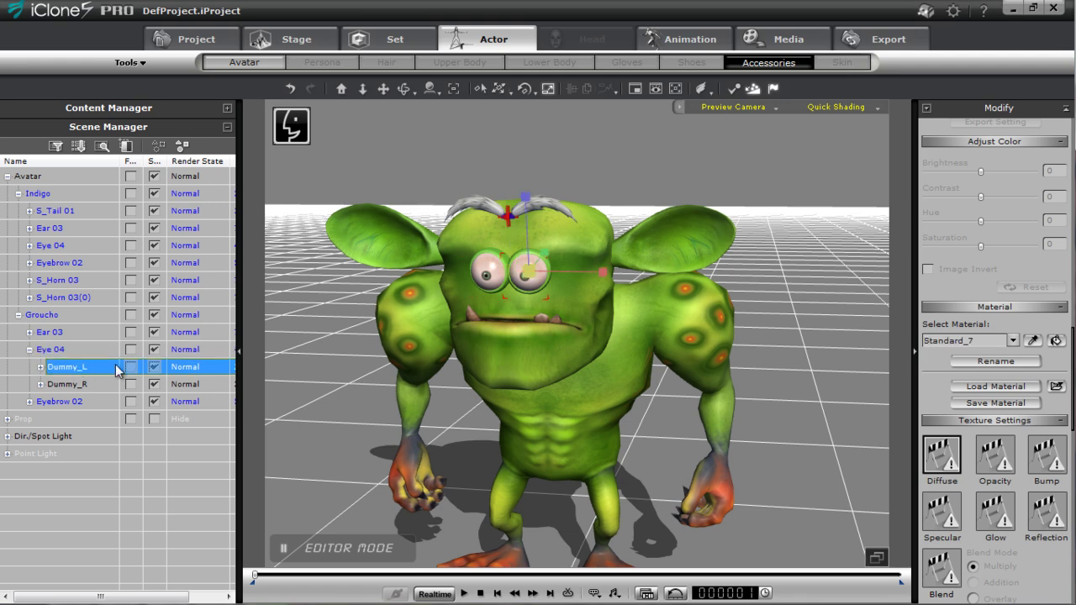
scroll(534, 388, up, 2)
key(w)
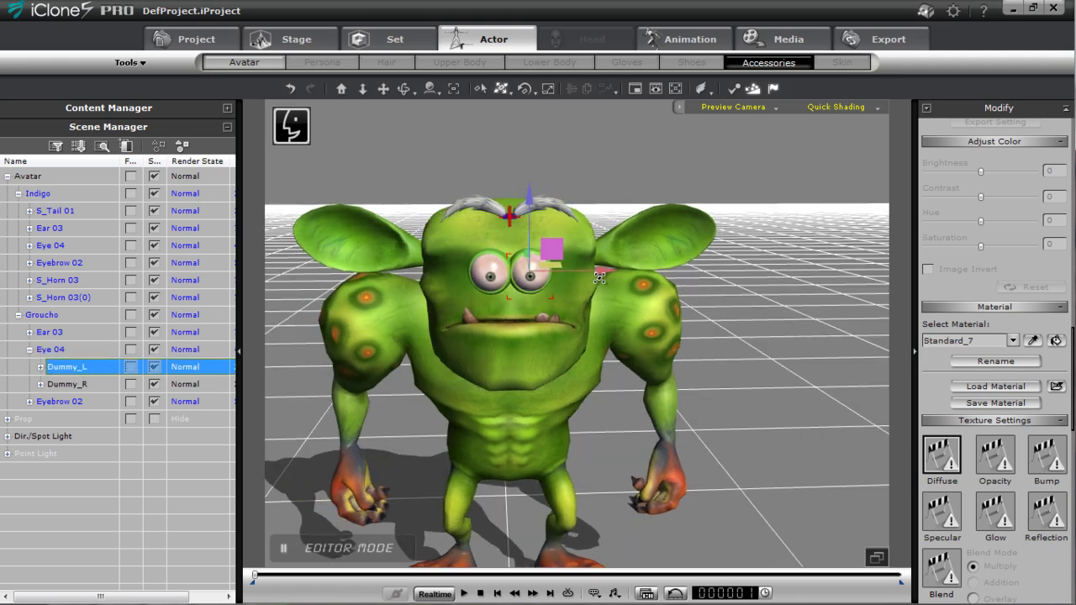
drag(596, 267, 631, 280)
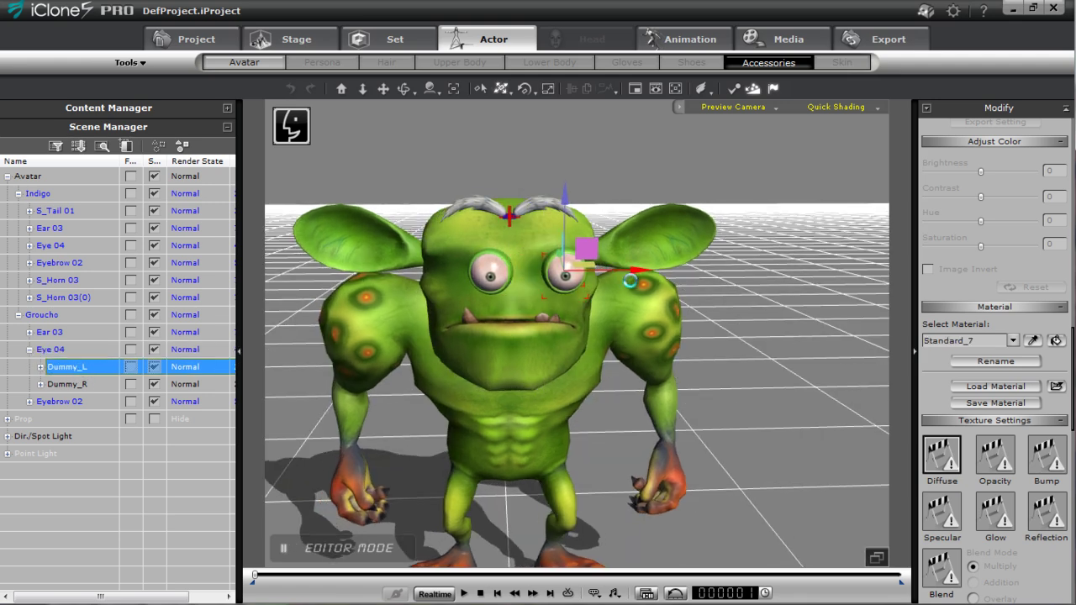
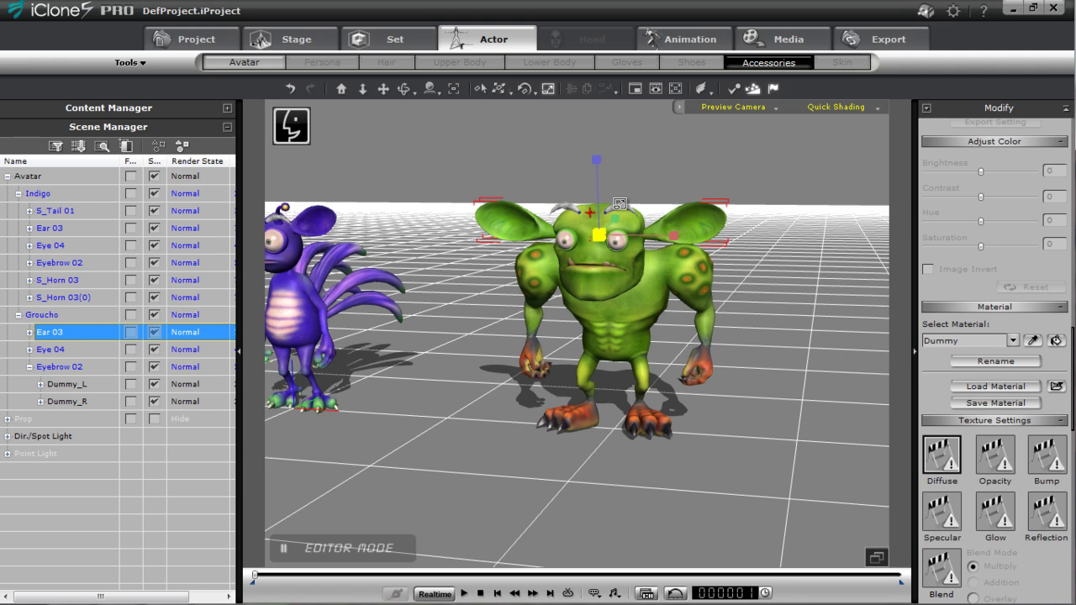
- Reset all animation data in the project and accept the reset
right_drag(598, 278, 713, 312)
scroll(665, 370, down, 2)
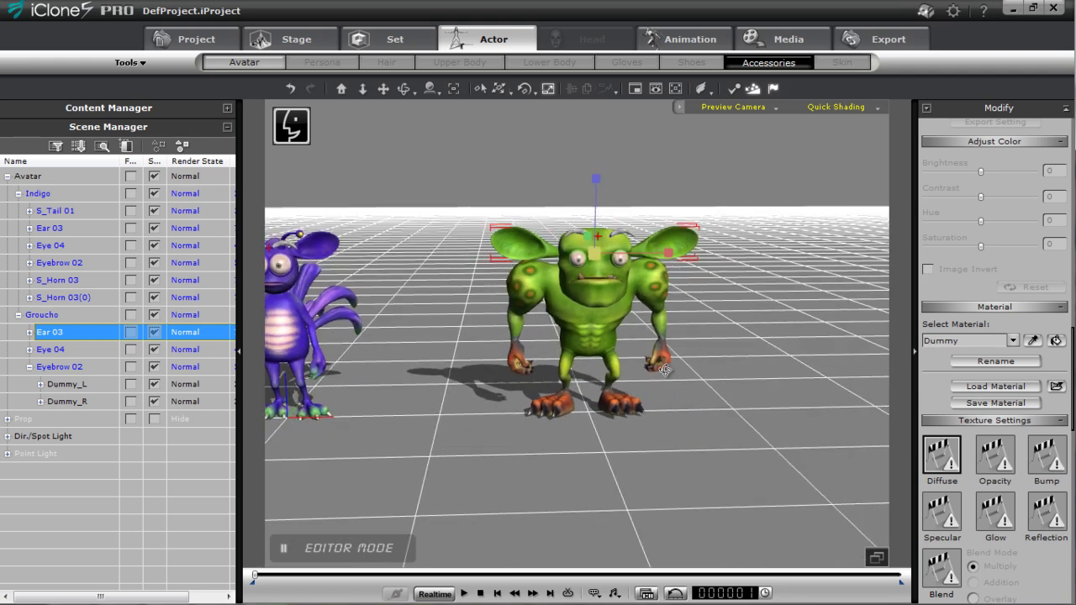
right_drag(666, 370, 536, 474)
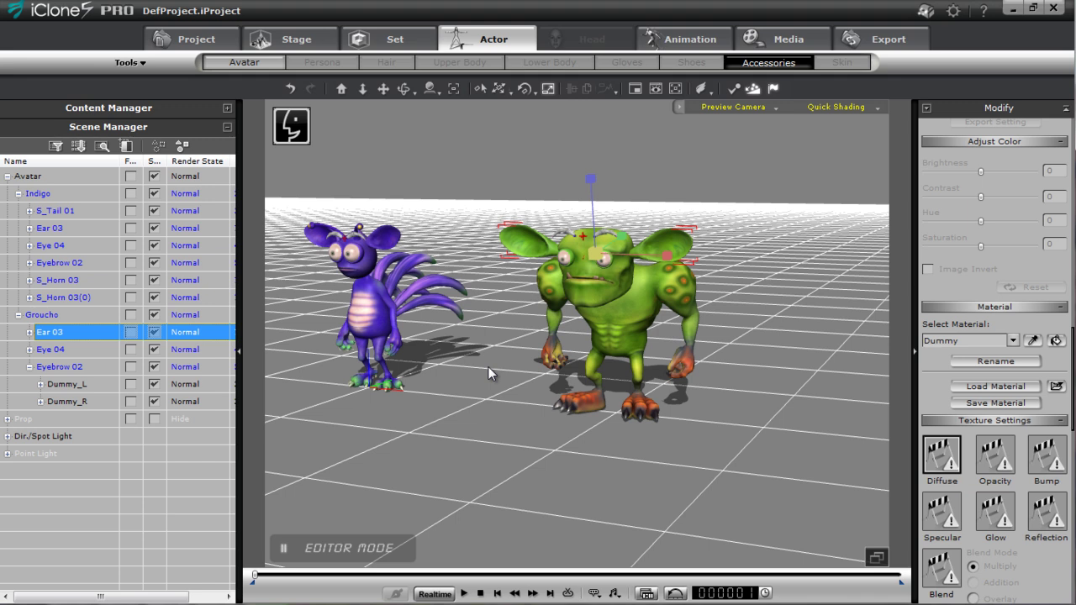
click(677, 594)
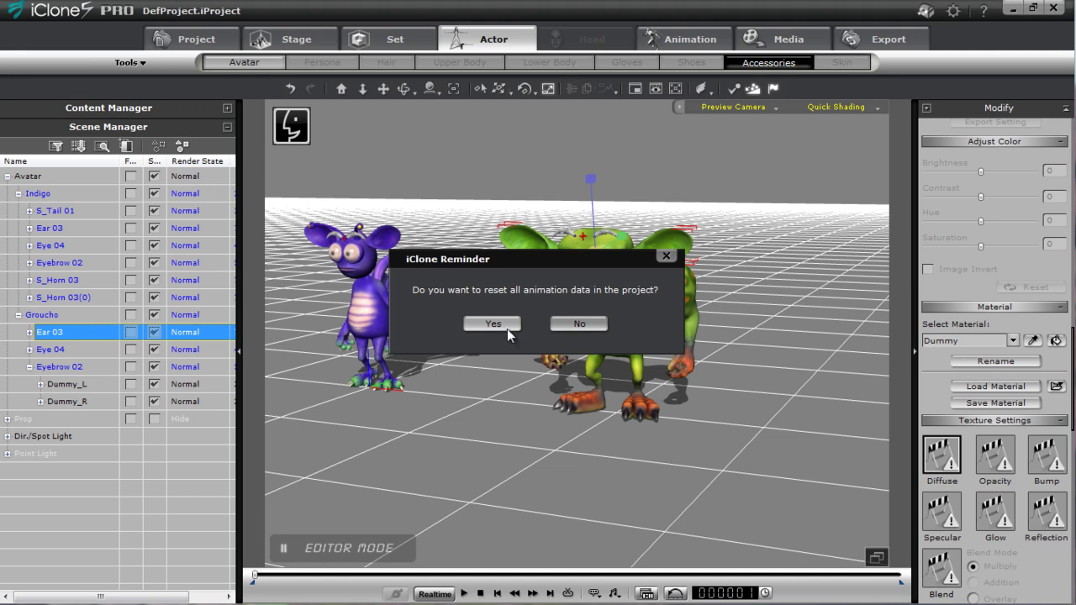
click(504, 324)
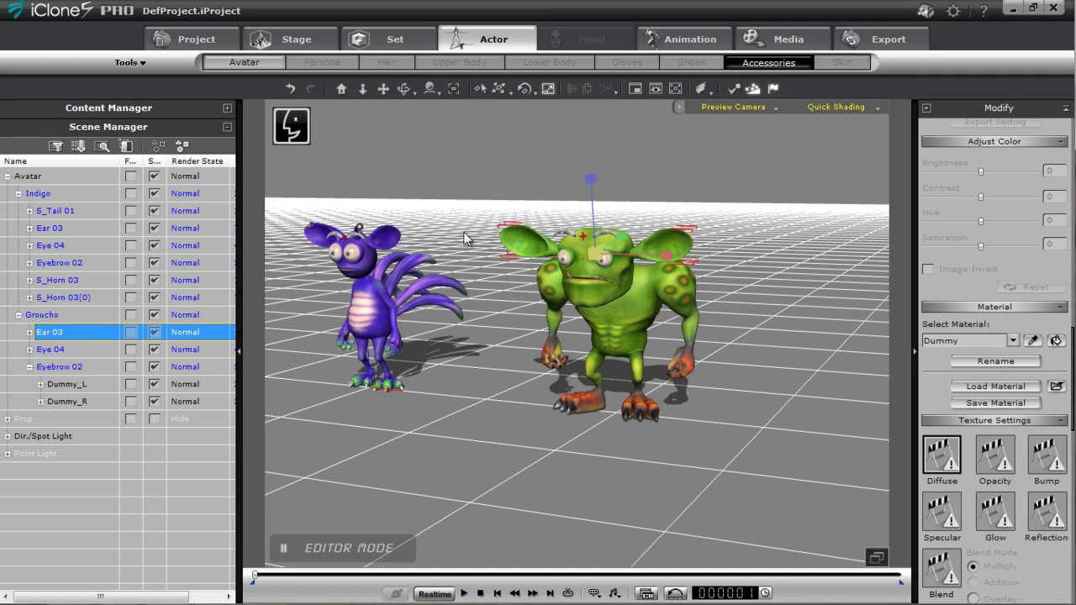
- Apply the custom Sneeze MotionPlus file to Indigo
click(227, 109)
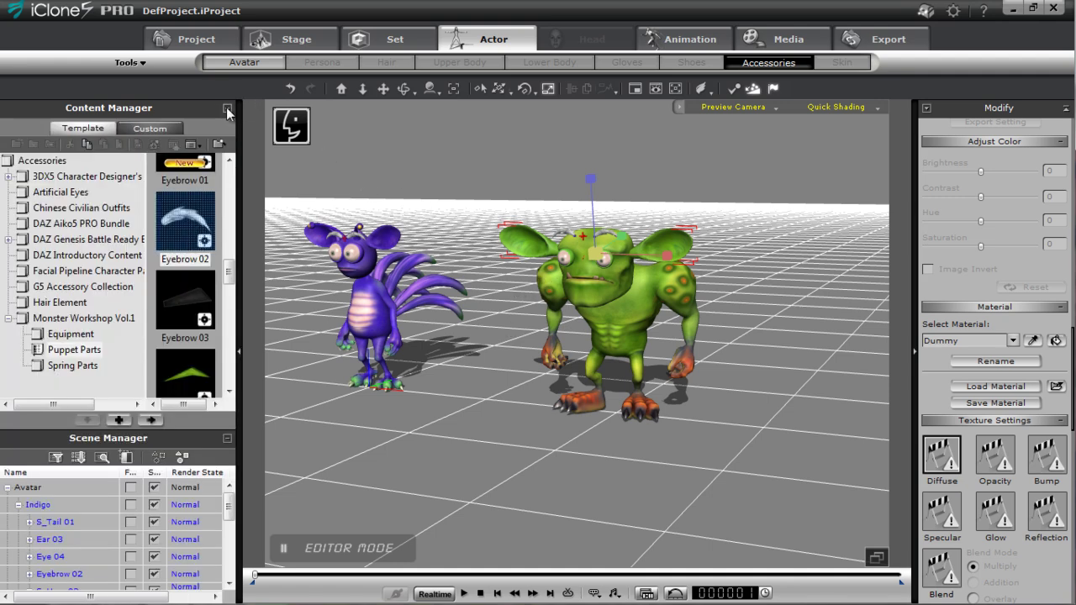
click(643, 306)
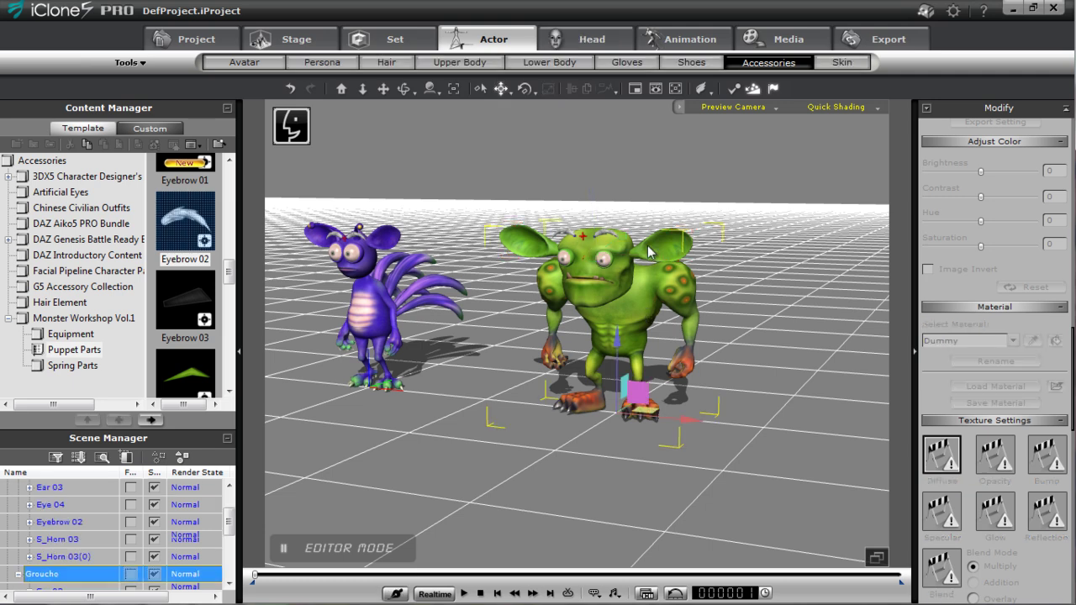
click(681, 39)
click(324, 63)
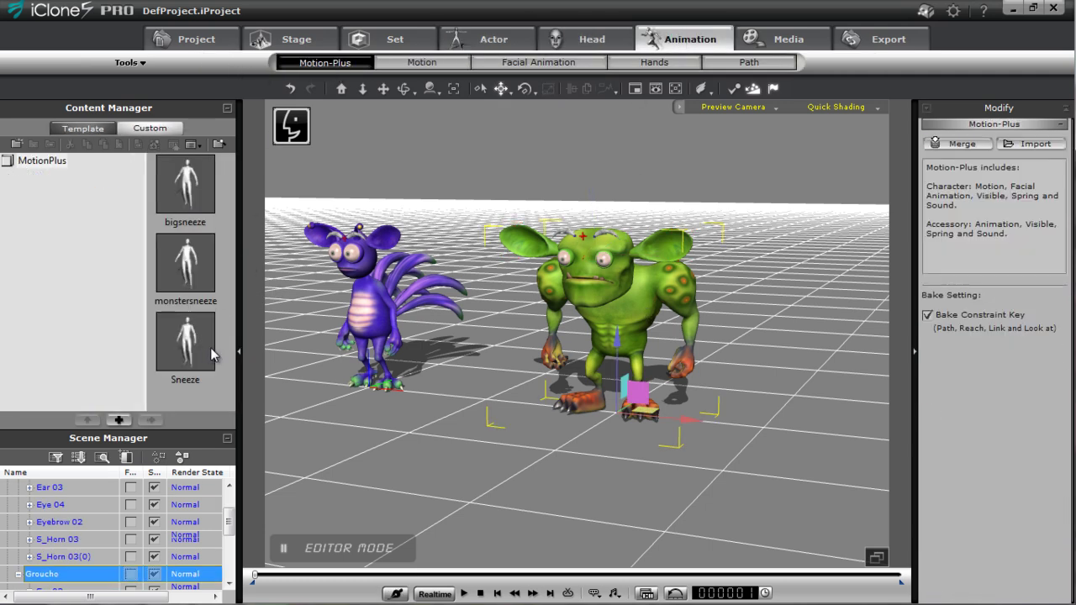
drag(186, 362, 366, 312)
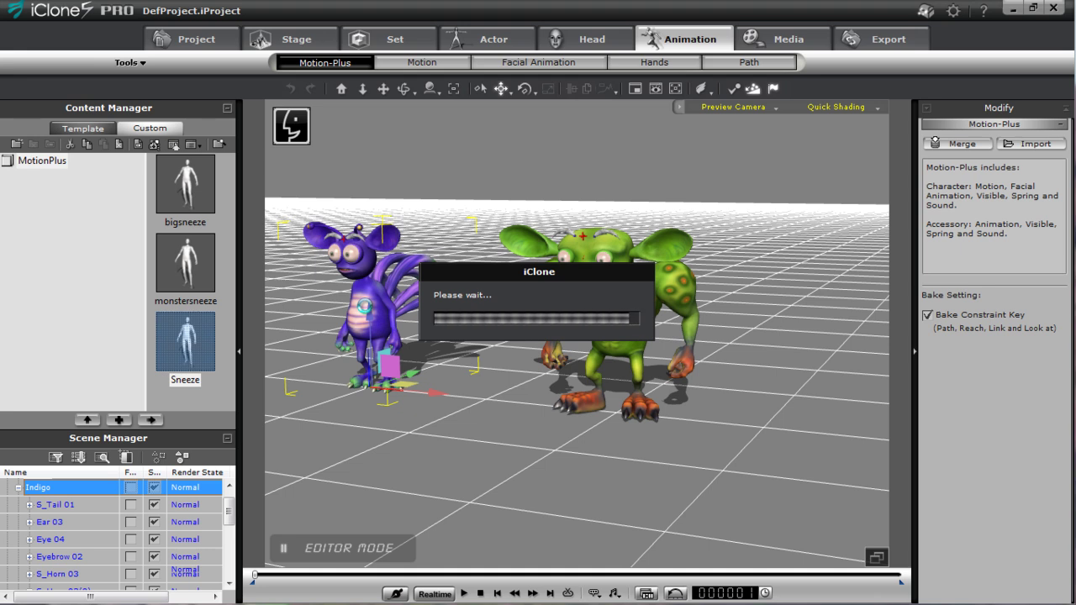
- Play back Indigo's sneeze motion, then stop and return to the first frame
key(space)
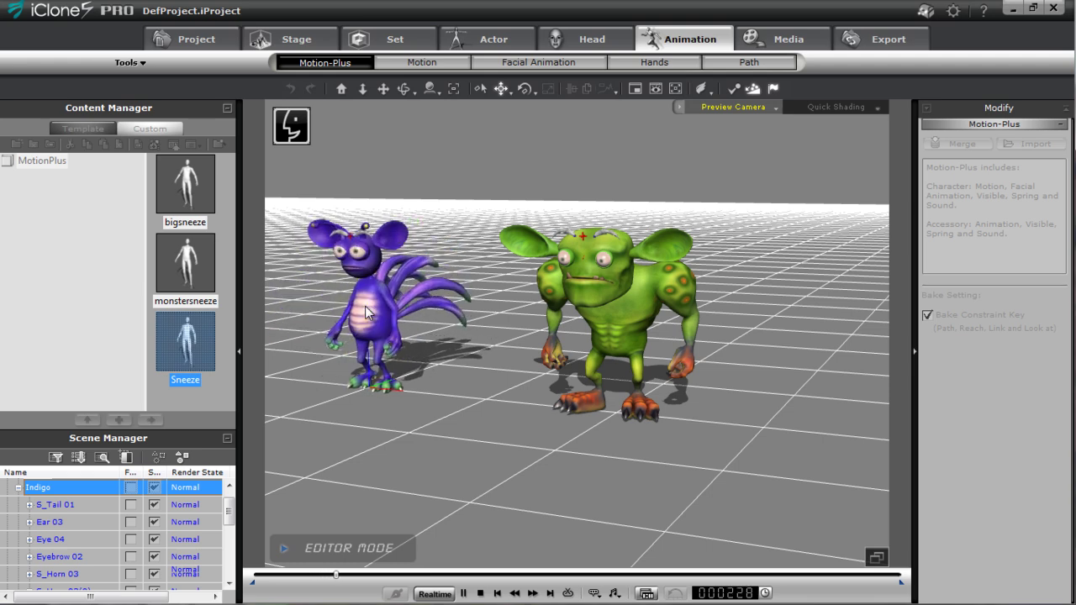
click(479, 595)
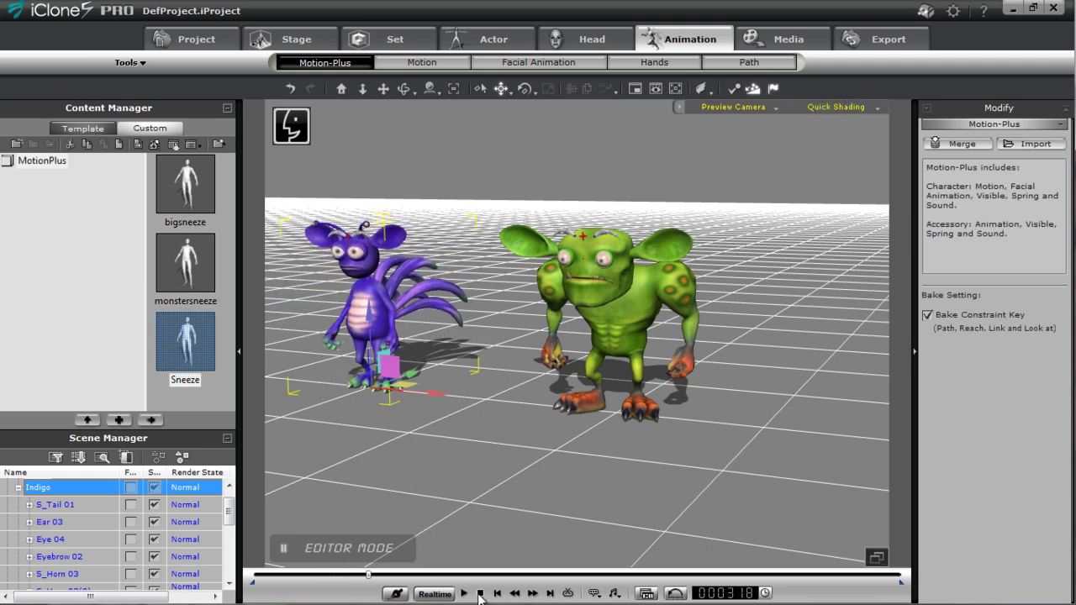
click(480, 594)
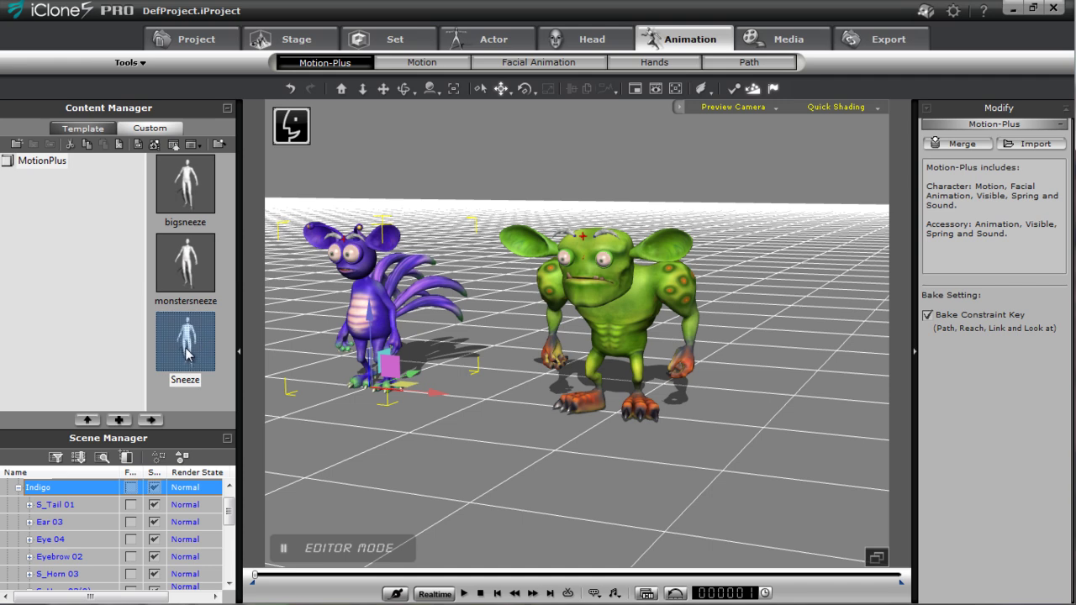
- Apply the Sneeze MotionPlus file to Groucho, preview both characters' animation, and return to the first frame
drag(187, 355, 625, 325)
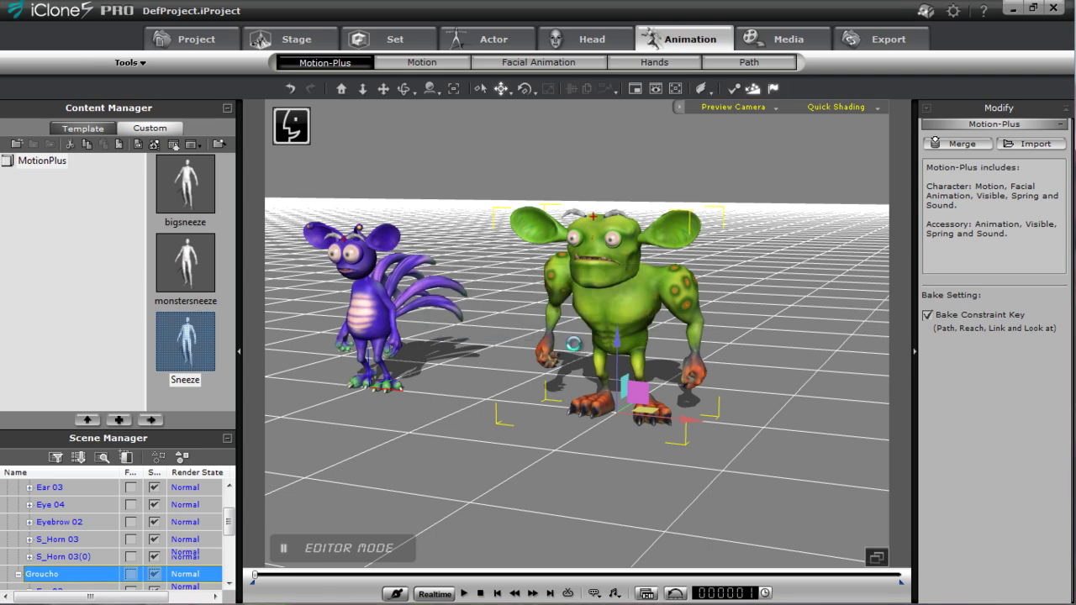
key(space)
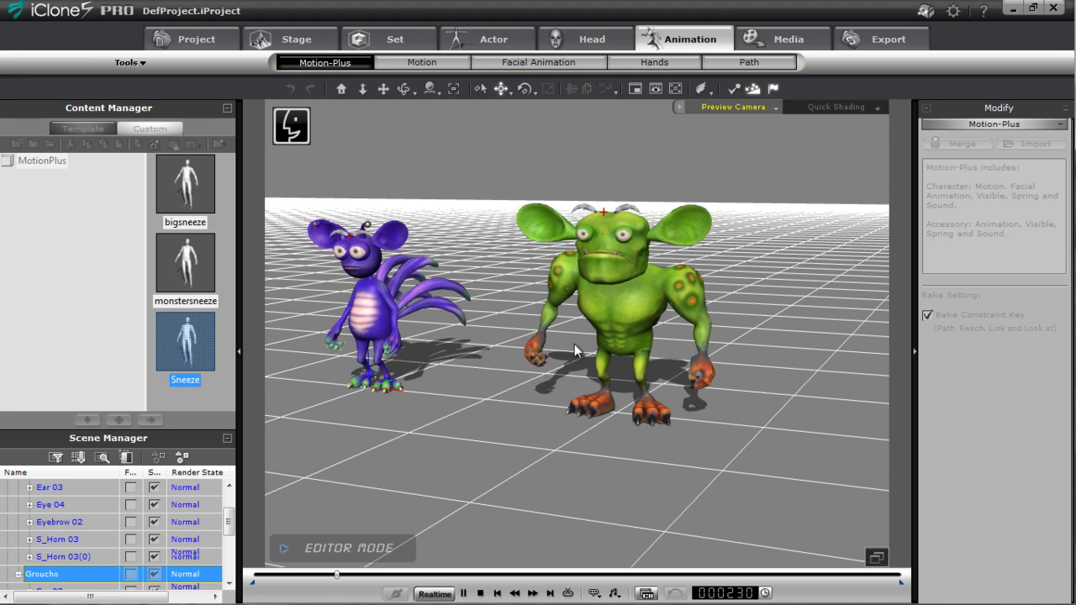
click(479, 593)
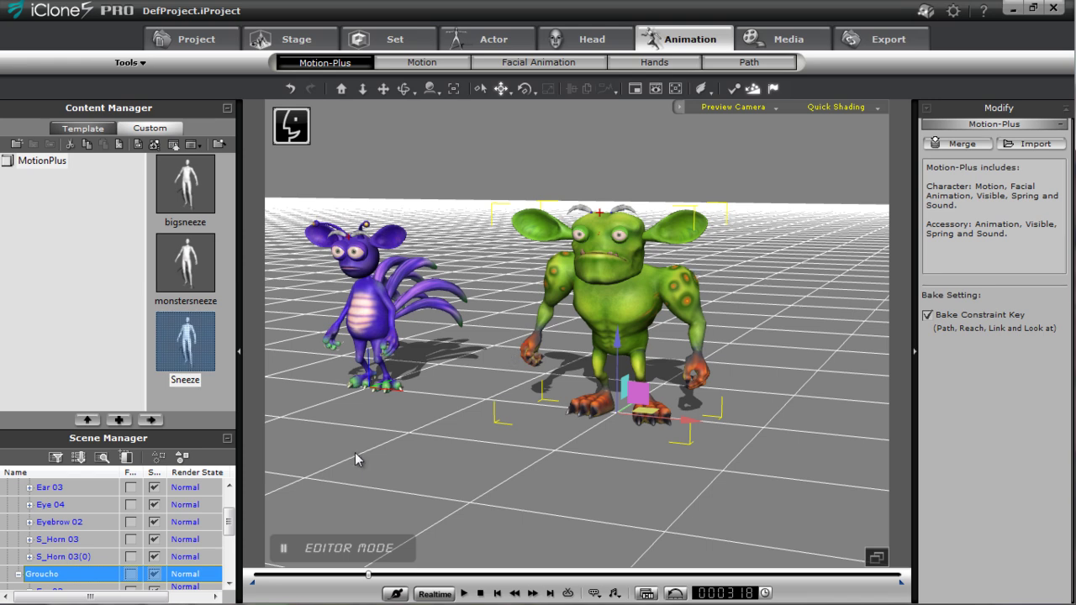
middle_drag(440, 343, 500, 346)
scroll(496, 305, down, 3)
click(481, 594)
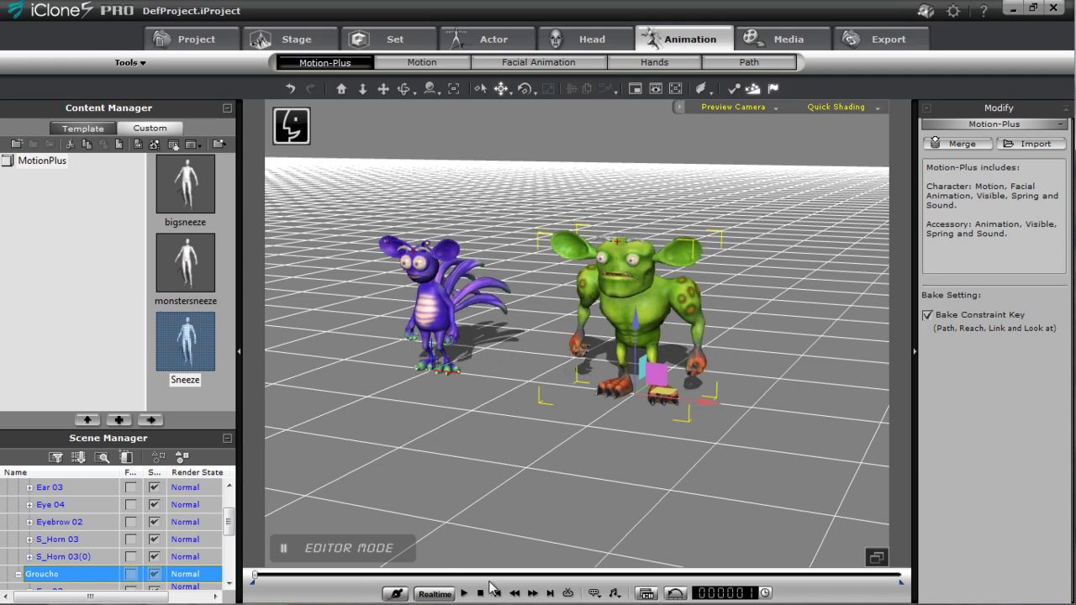
- Add the Hunter_shaved avatar from the Facial Pipeline Character Pack to the scene in front of Indigo and Groucho
click(496, 39)
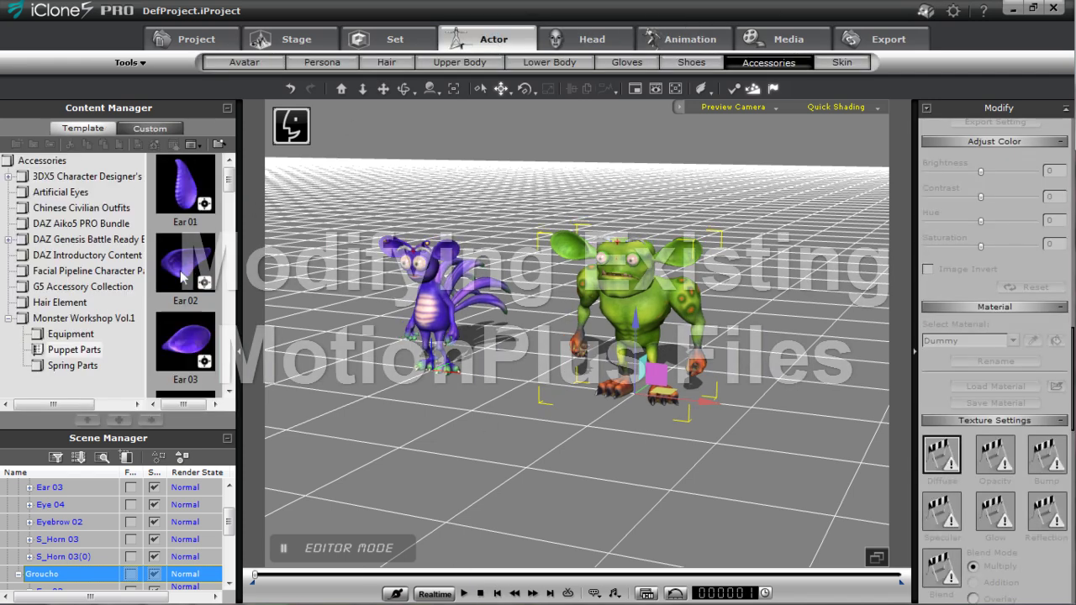
click(84, 271)
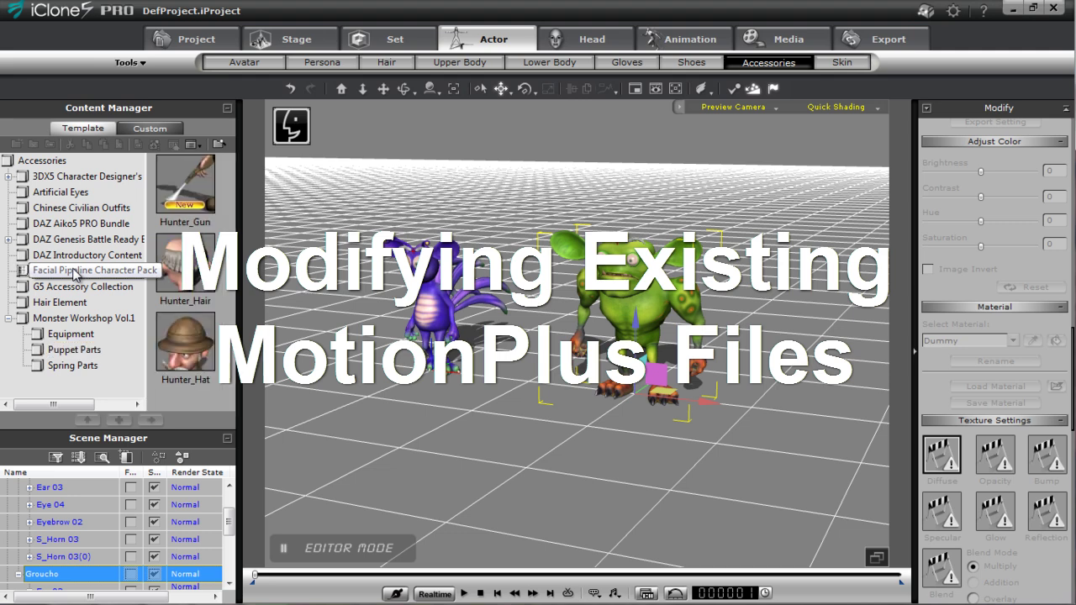
click(244, 62)
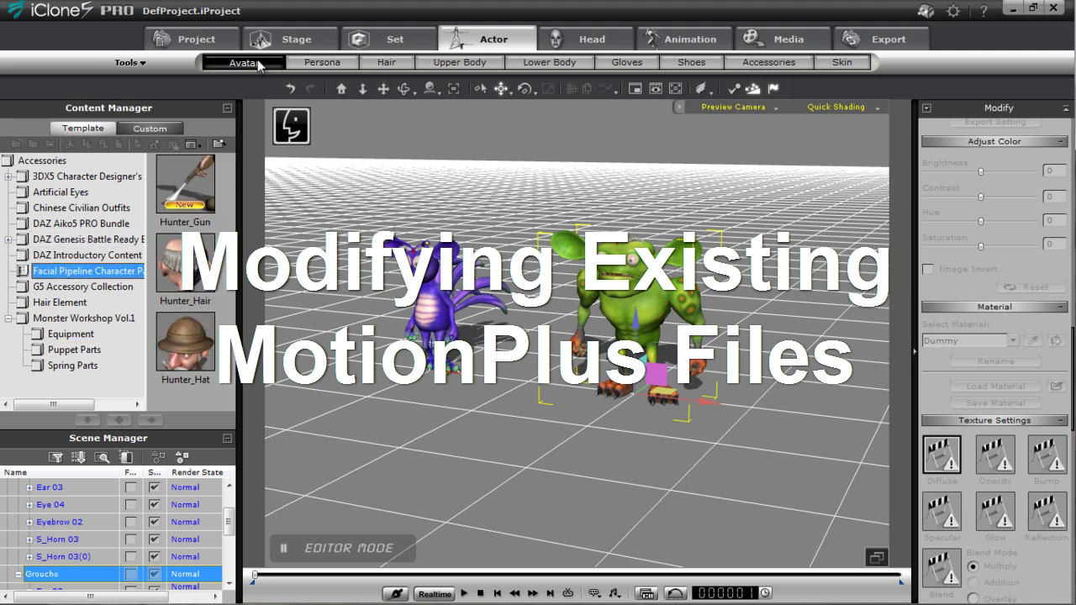
click(74, 271)
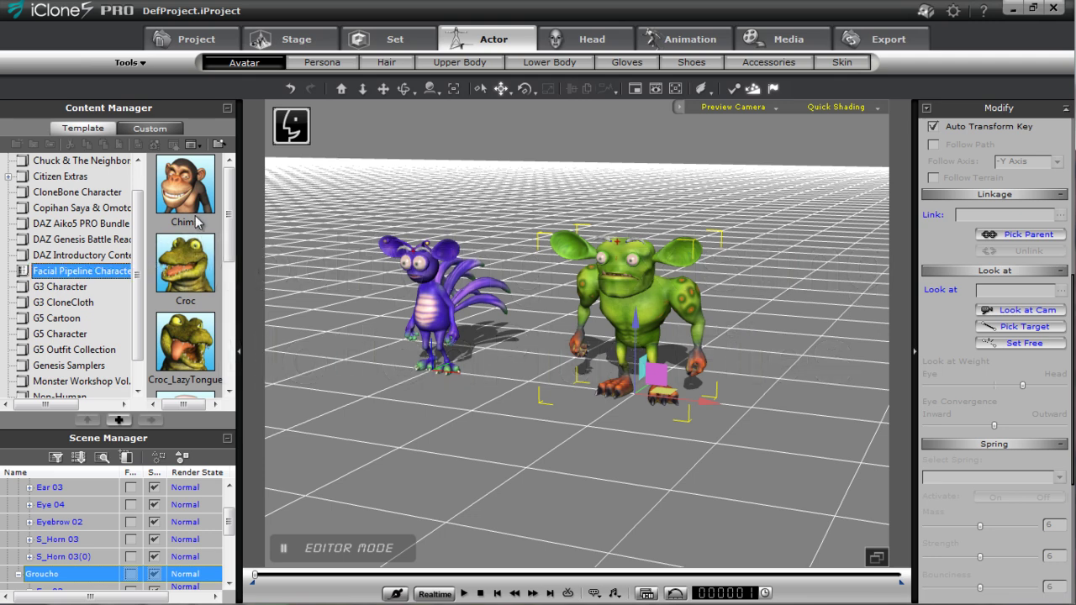
drag(228, 210, 224, 324)
drag(185, 290, 503, 473)
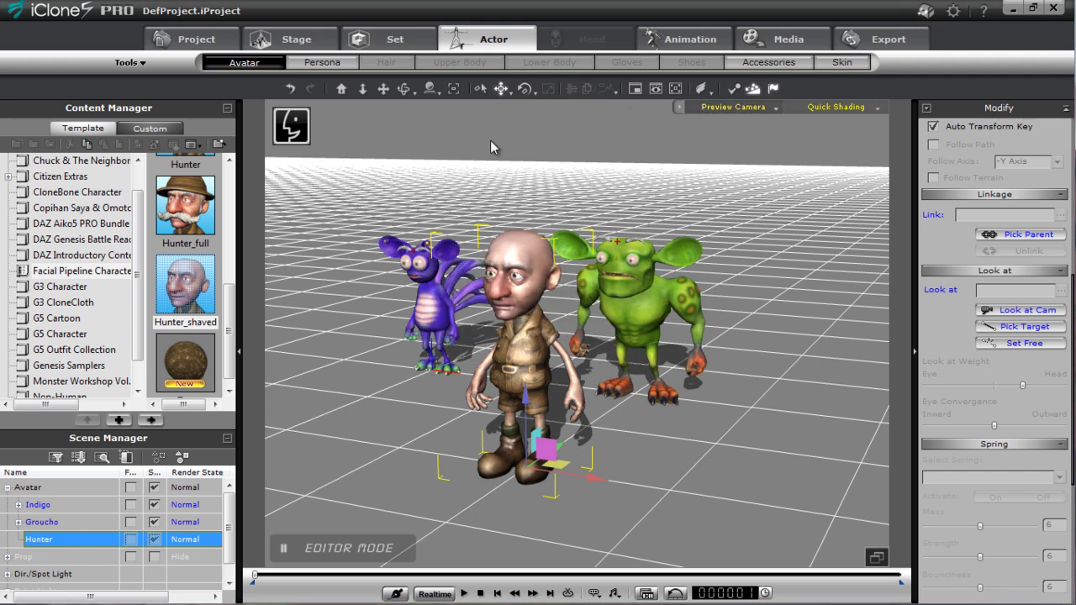
- Apply the Sneeze MotionPlus file to Hunter, preview the motion, and return to the first frame
click(709, 41)
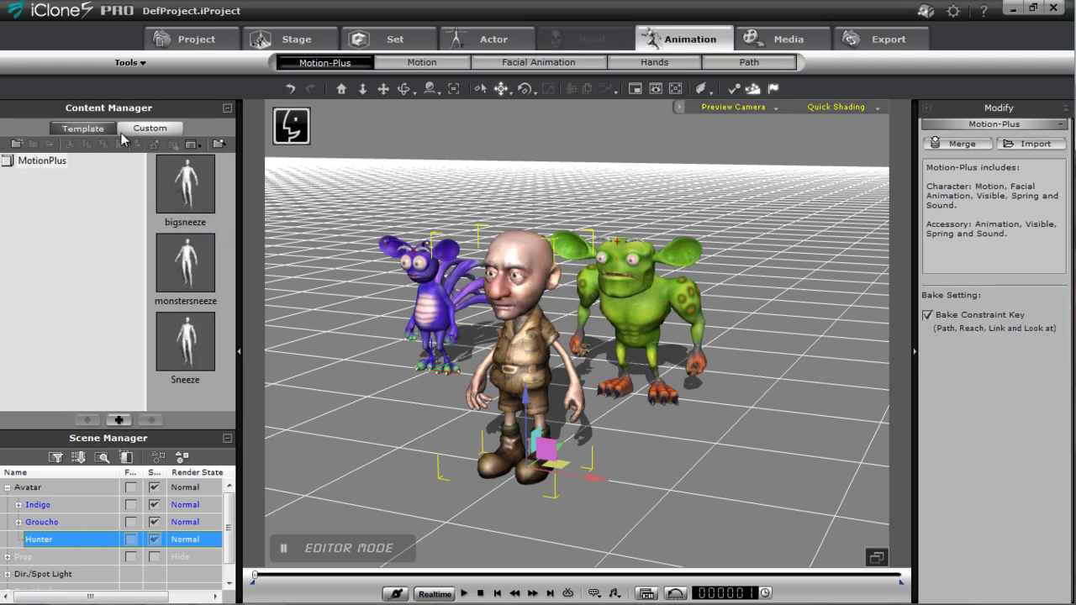
drag(190, 351, 530, 375)
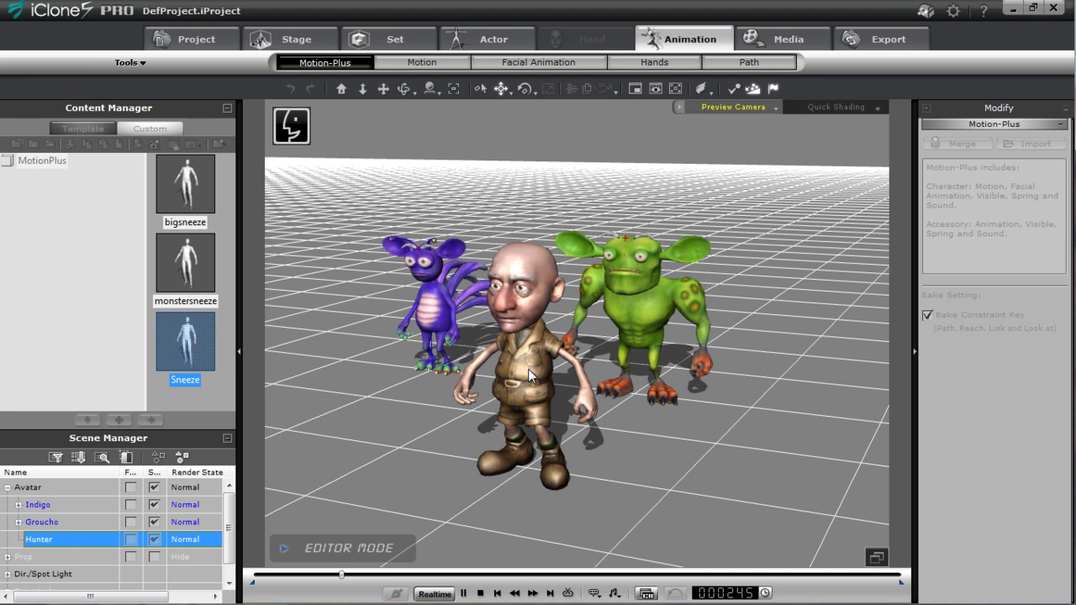
key(space)
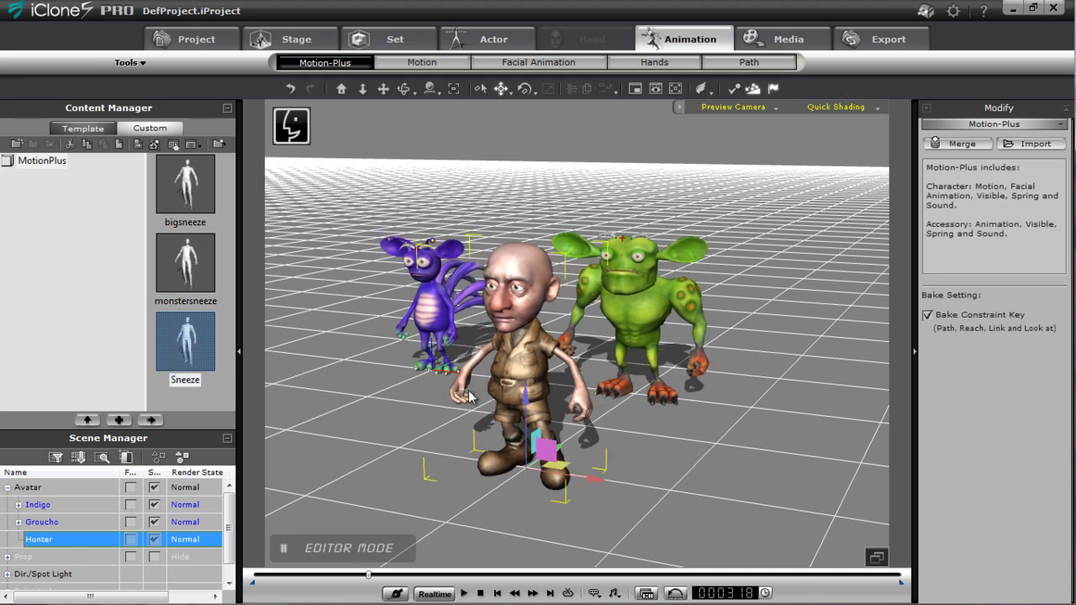
click(480, 594)
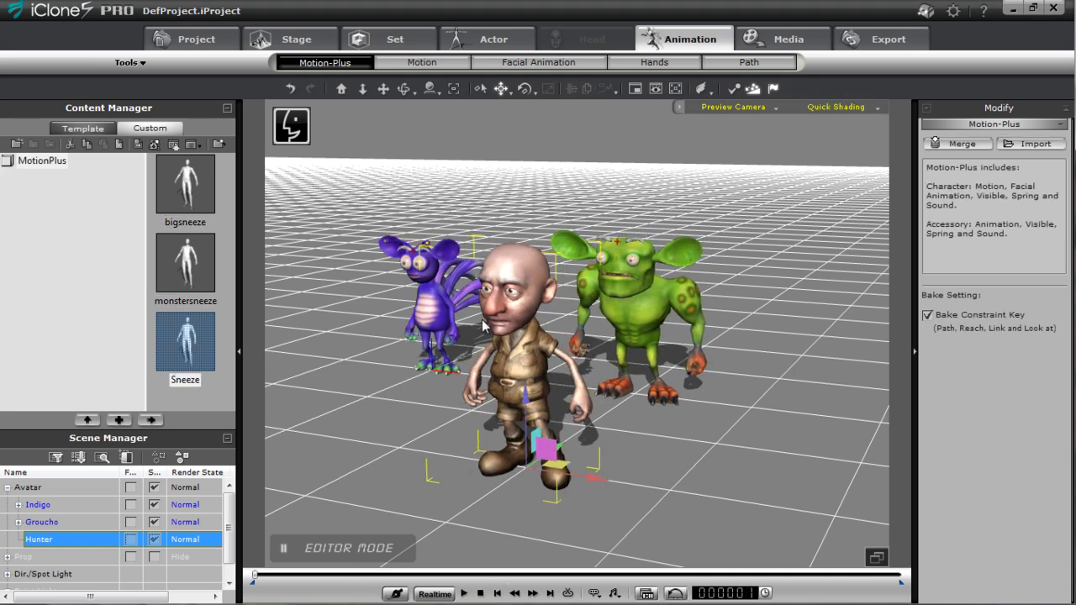
- Open facial puppeteering for Hunter and preview the puppeted expression with the 01_Chuck face profile
click(531, 64)
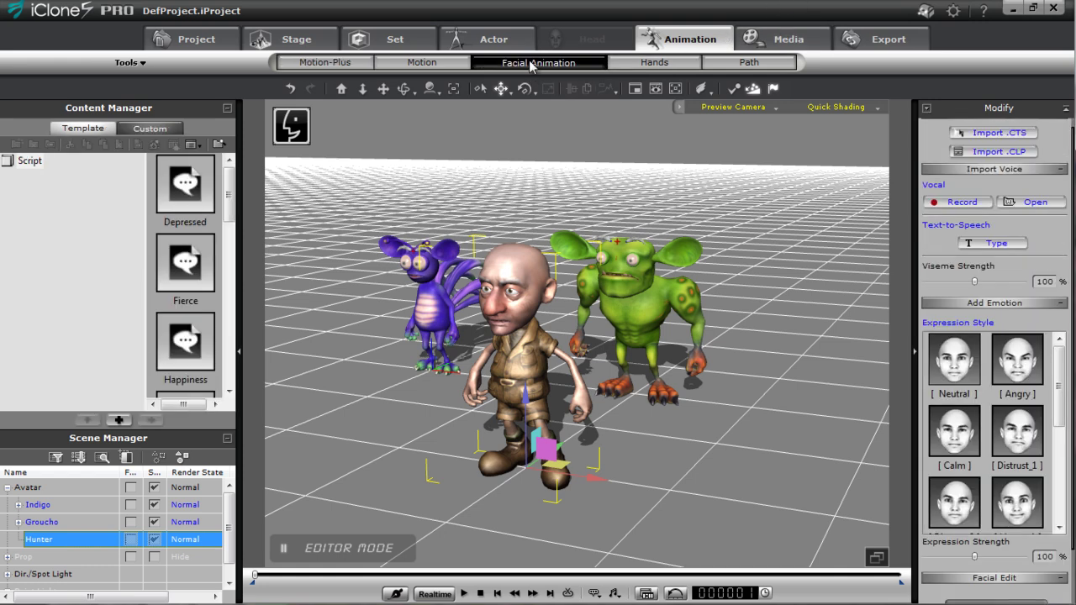
scroll(1068, 349, down, 2)
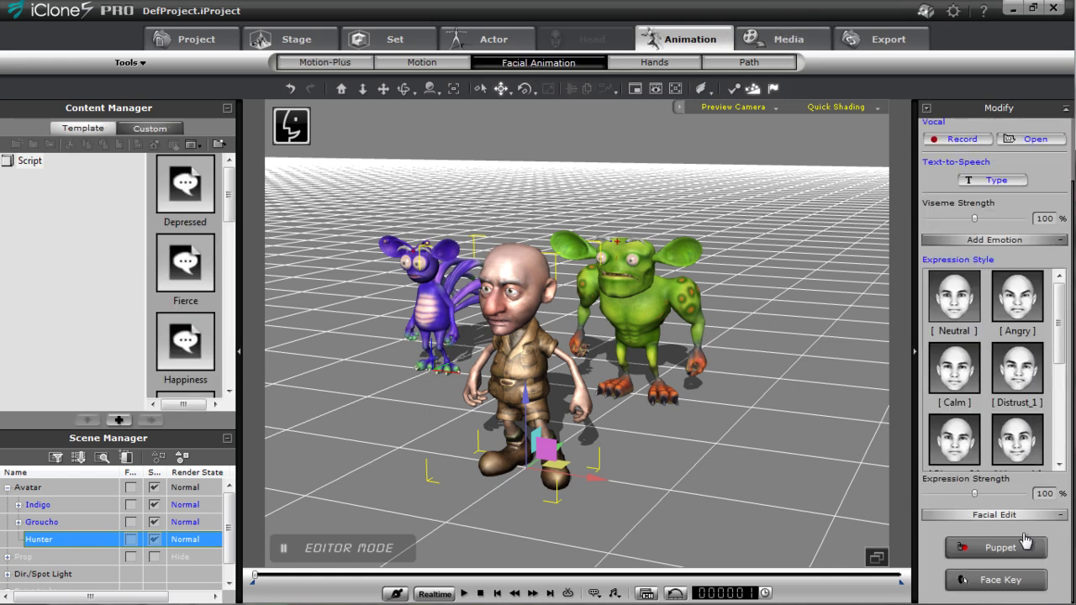
click(999, 548)
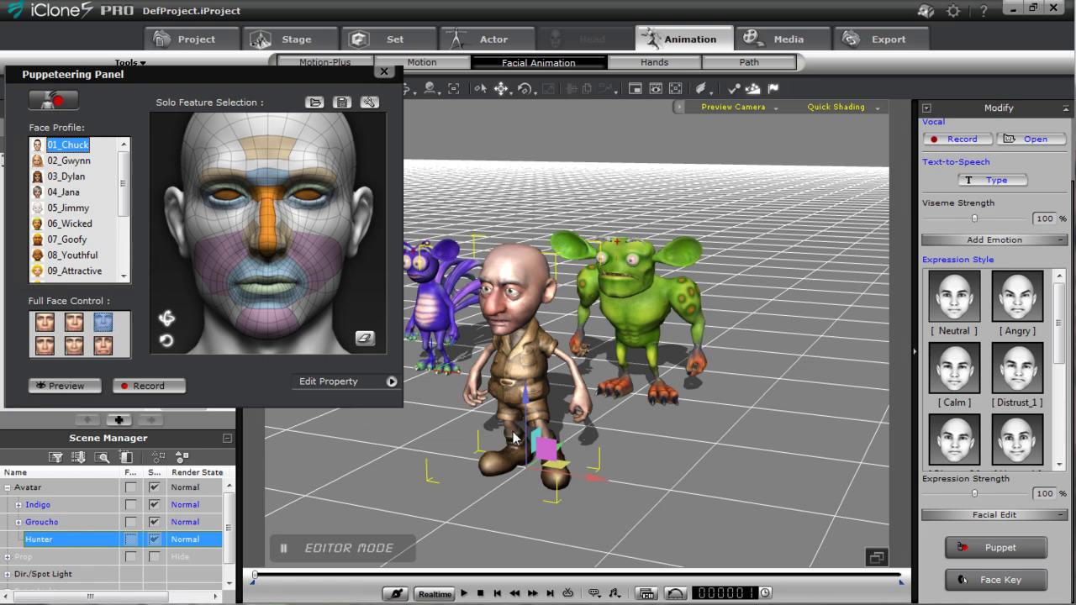
middle_drag(615, 459, 648, 433)
scroll(572, 429, up, 3)
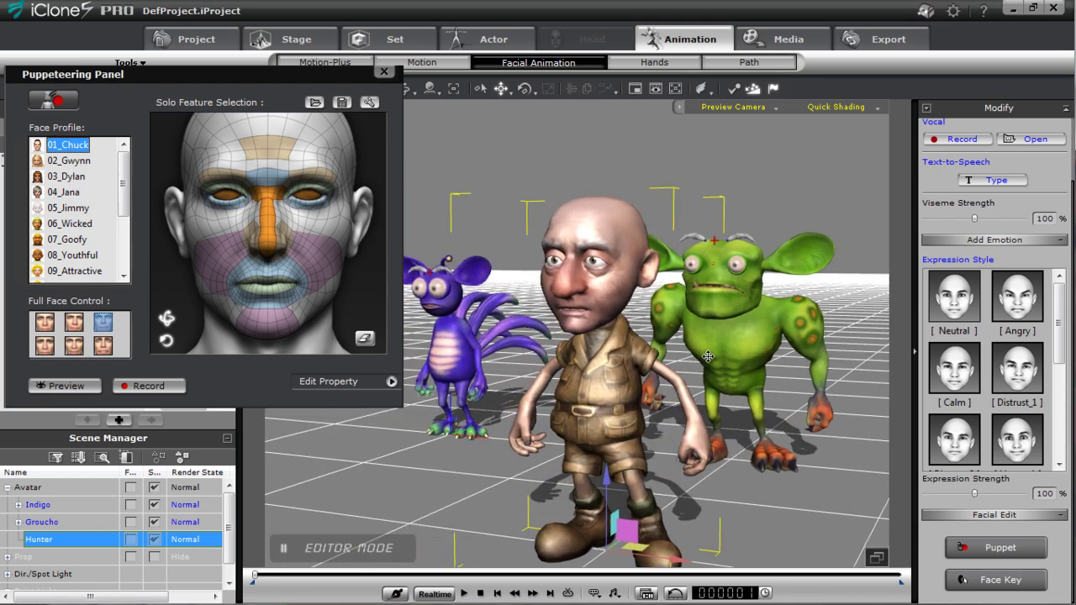
click(71, 386)
key(space)
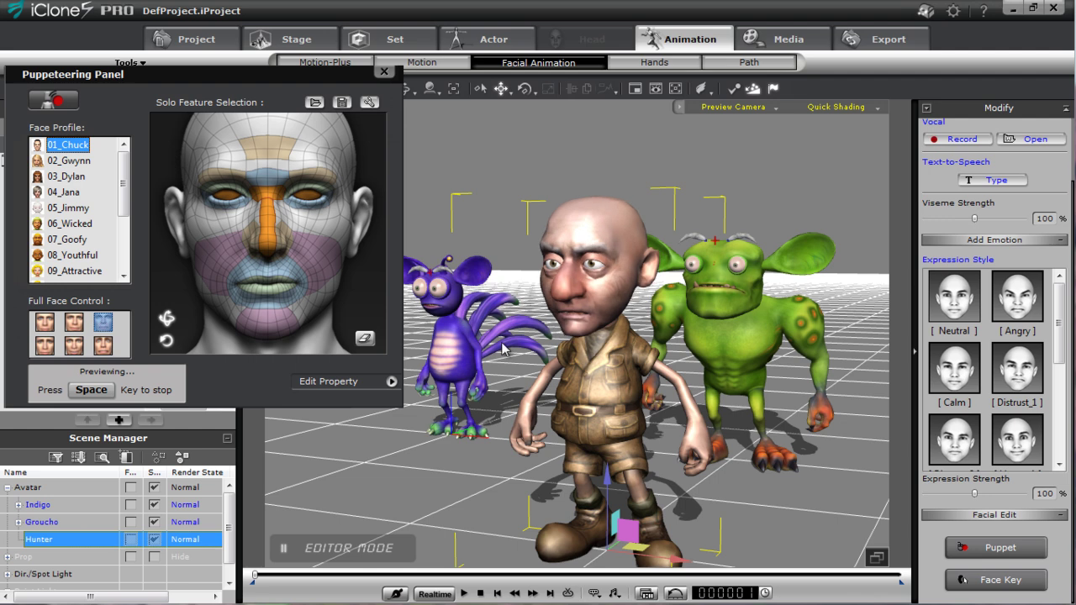
key(space)
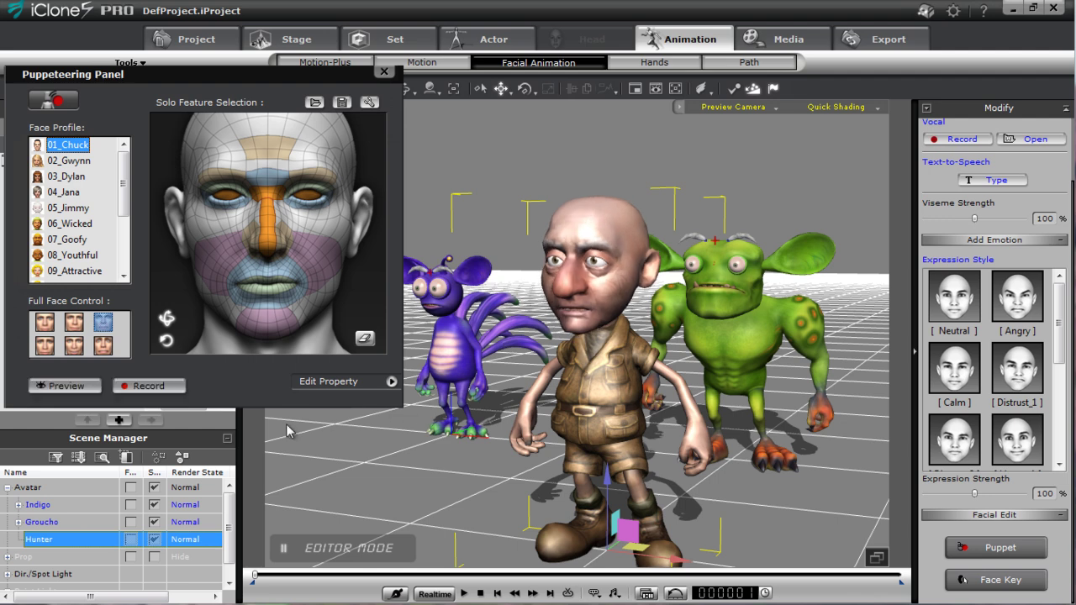
- Record a facial puppet performance over Hunter's sneeze with the 01_Chuck profile, return to the first frame and close the puppeteering tool
click(148, 386)
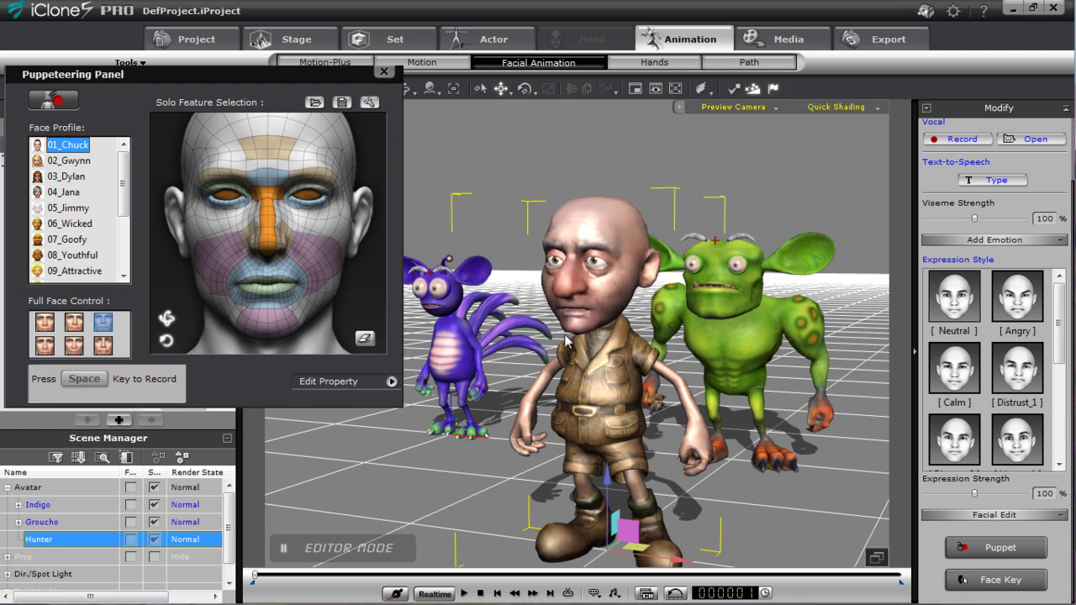
key(space)
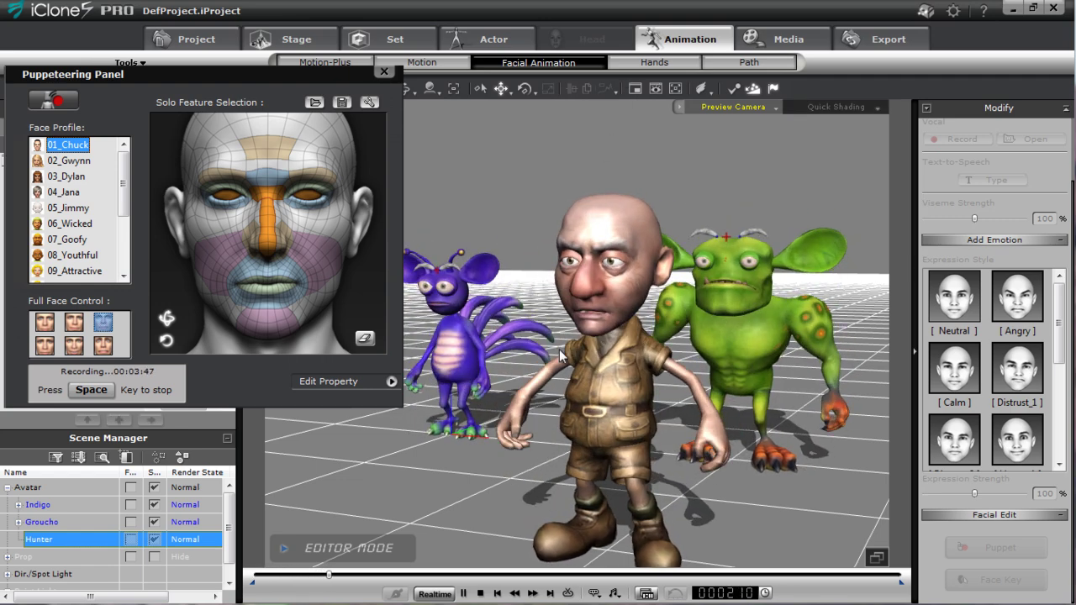
key(space)
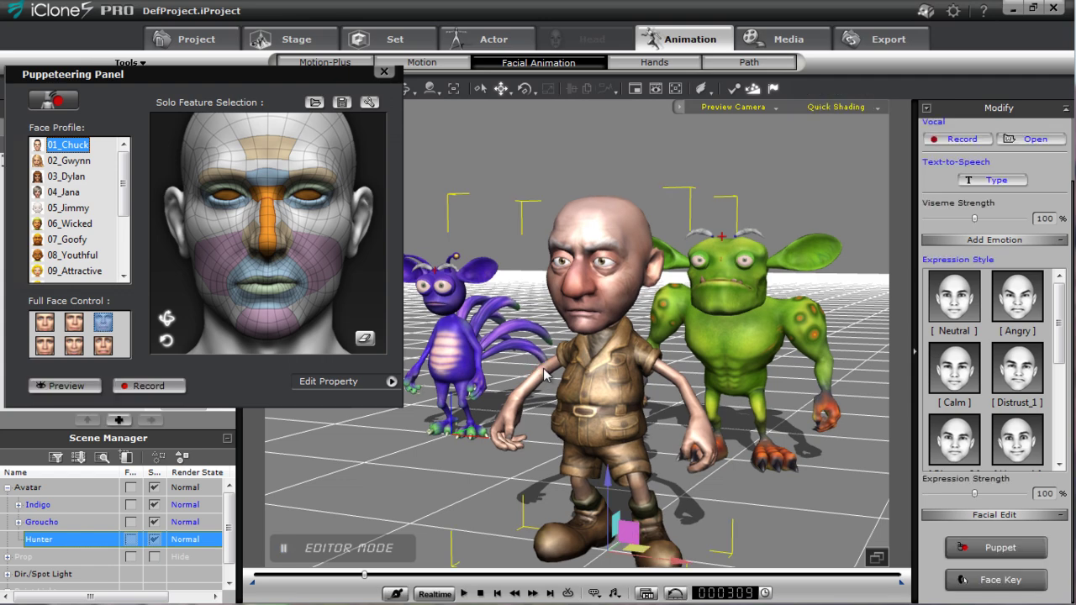
click(479, 593)
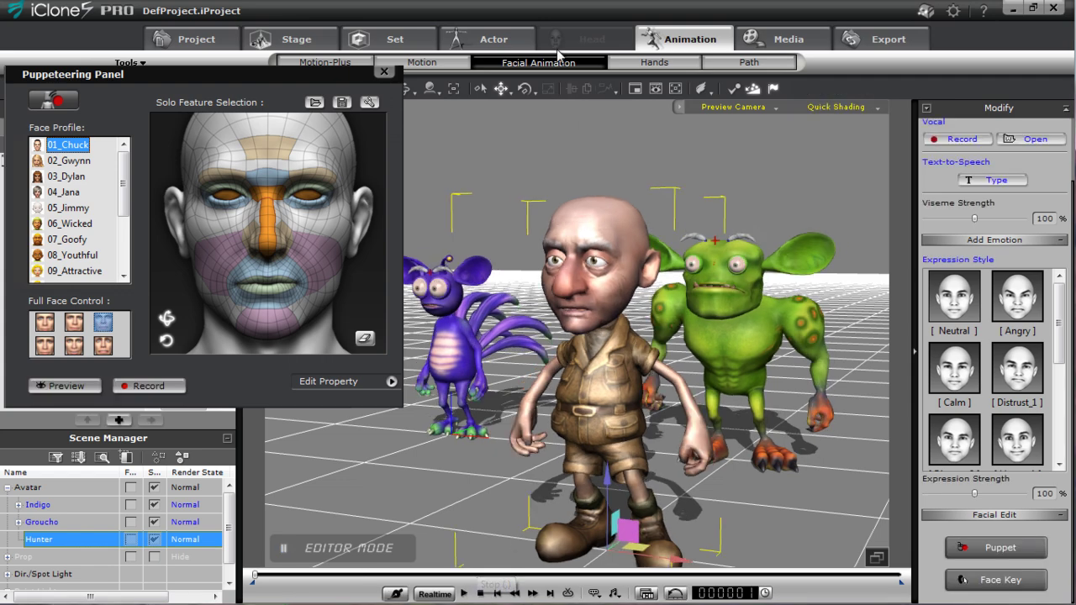
click(384, 72)
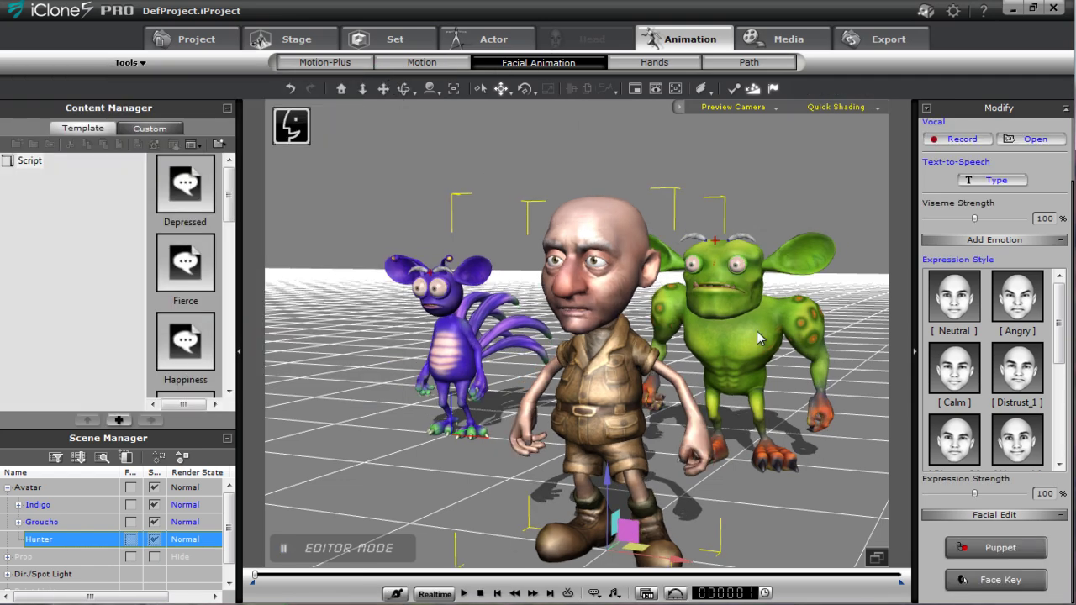
- Add the Hunter_Hat accessory from the Facial Pipeline Character Pack to Hunter
middle_drag(757, 338, 470, 344)
scroll(509, 343, down, 2)
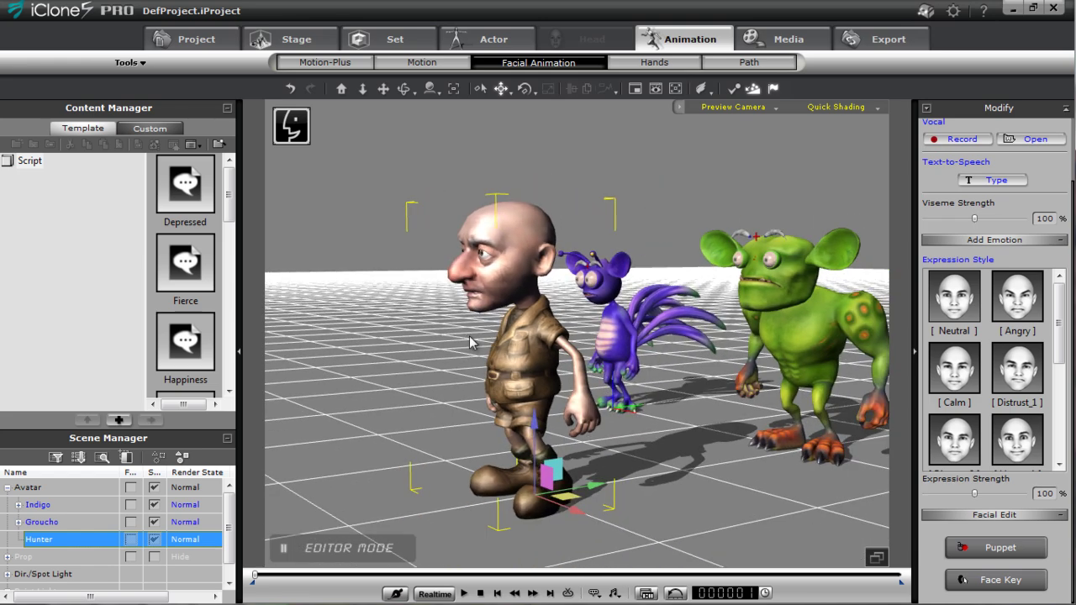
right_drag(471, 342, 521, 341)
click(494, 39)
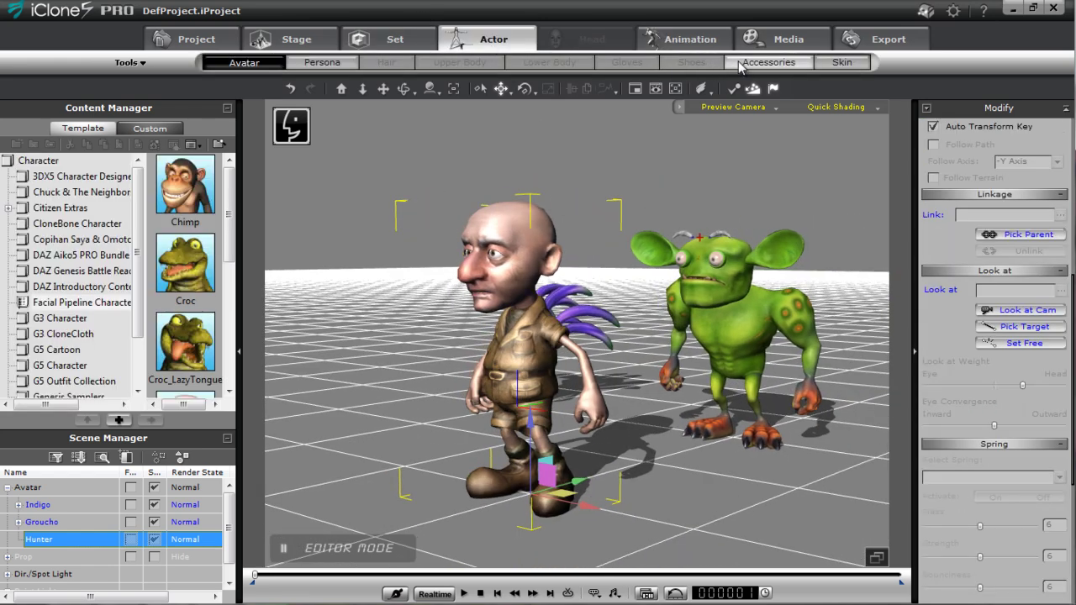
click(782, 65)
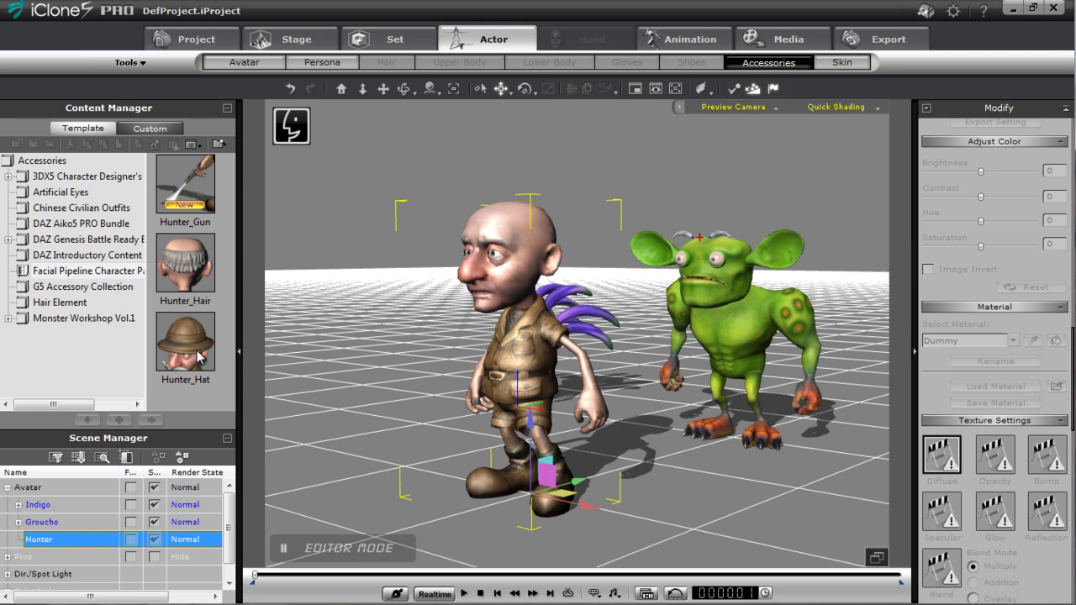
double_click(200, 355)
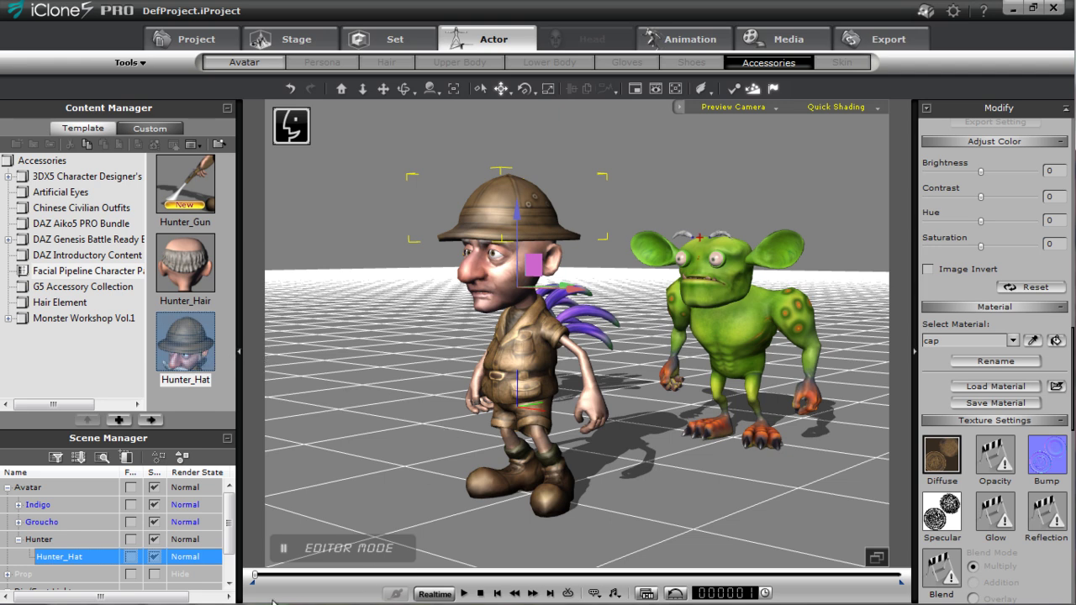
- Show the hat's Transform track in the timeline and key the hat's position on Hunter's head at frame 136
right_drag(541, 418, 453, 441)
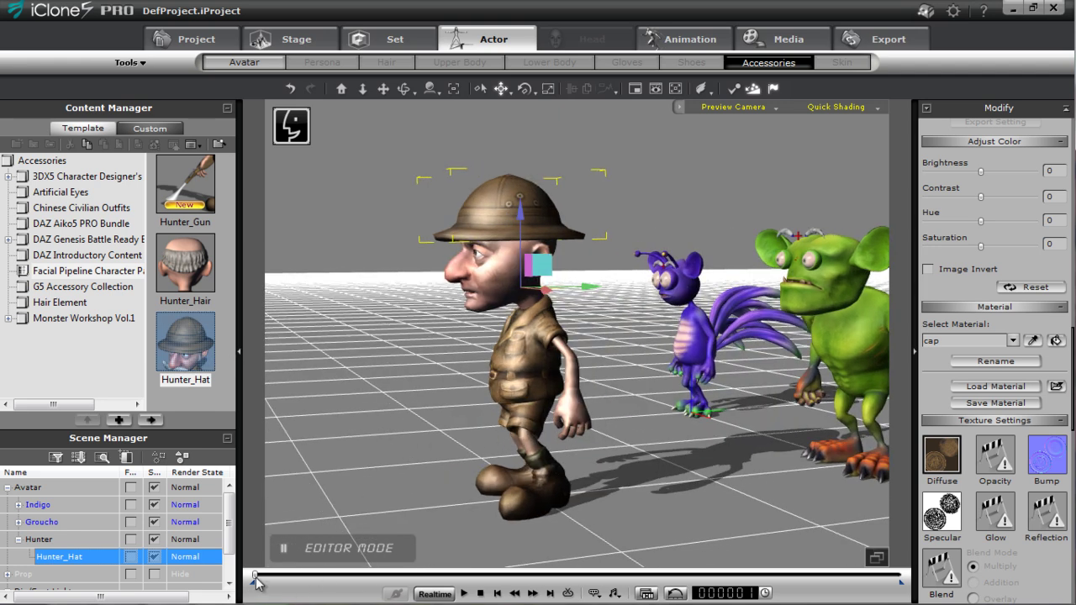
drag(257, 582, 305, 590)
key(F3)
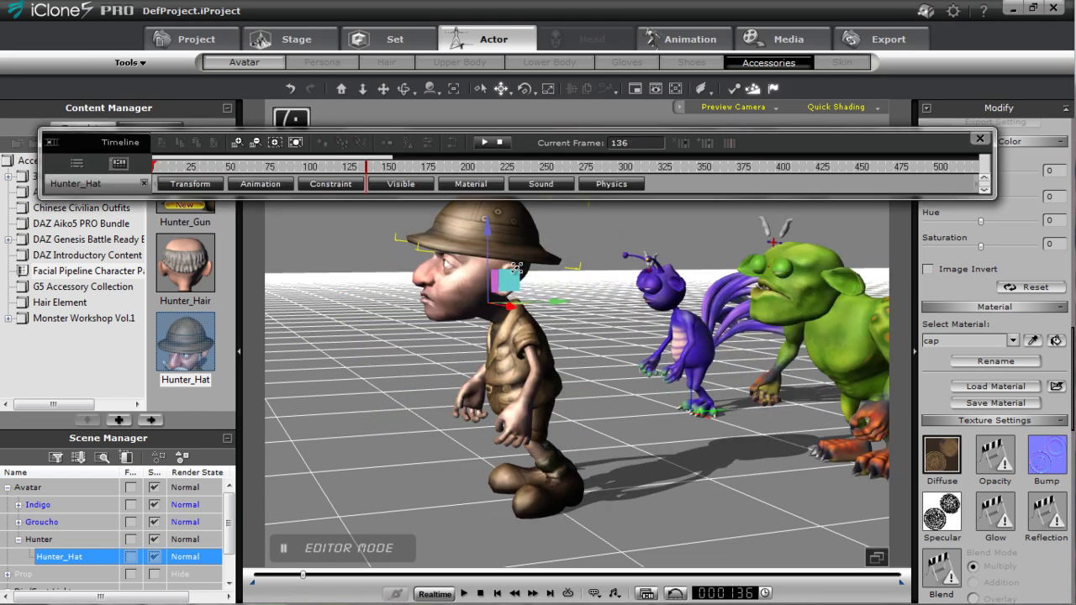
drag(70, 144, 95, 85)
click(207, 124)
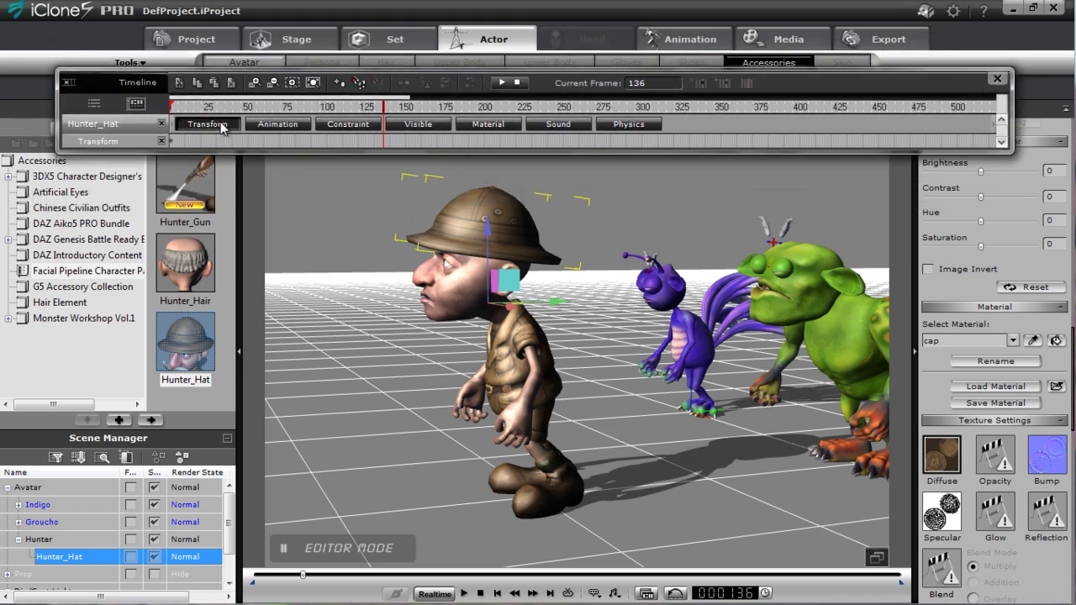
middle_drag(716, 411, 564, 410)
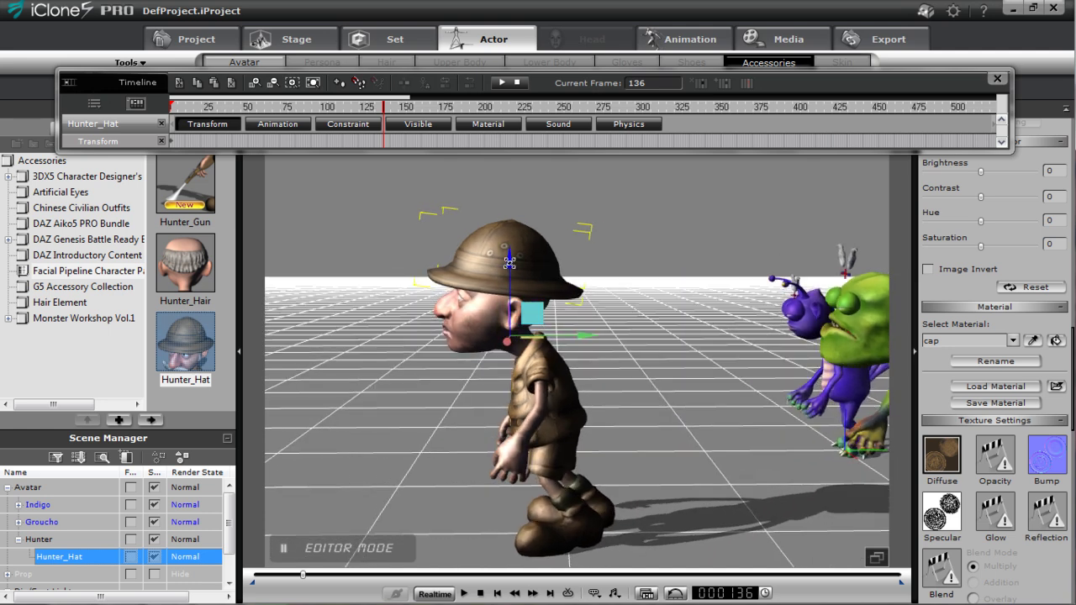
drag(509, 263, 509, 261)
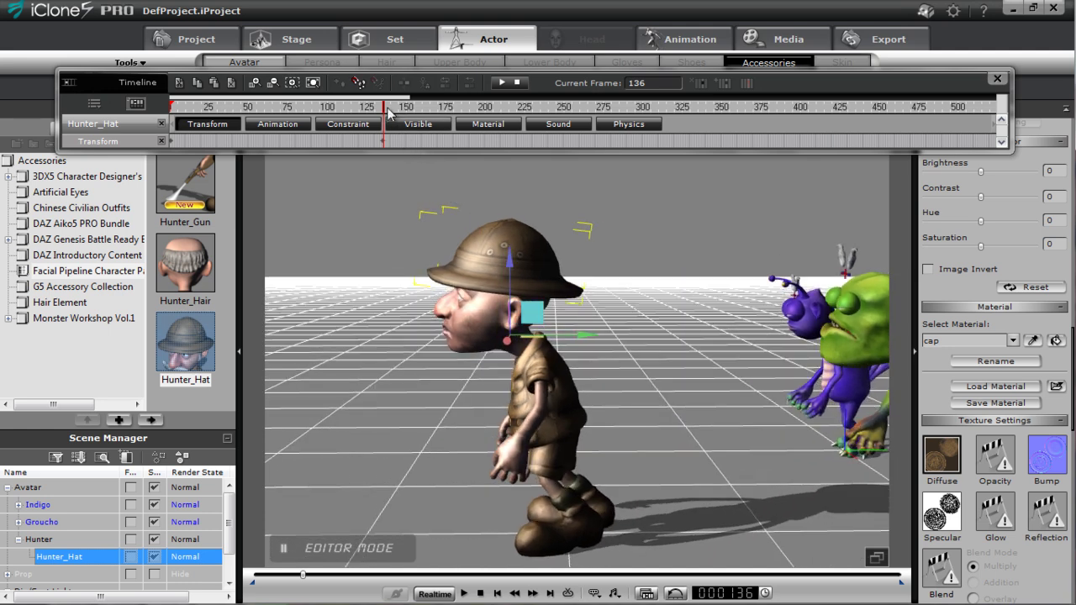
- At frame 142, lift the hat off Hunter's head and rotate it level in the air above him
drag(389, 114, 395, 111)
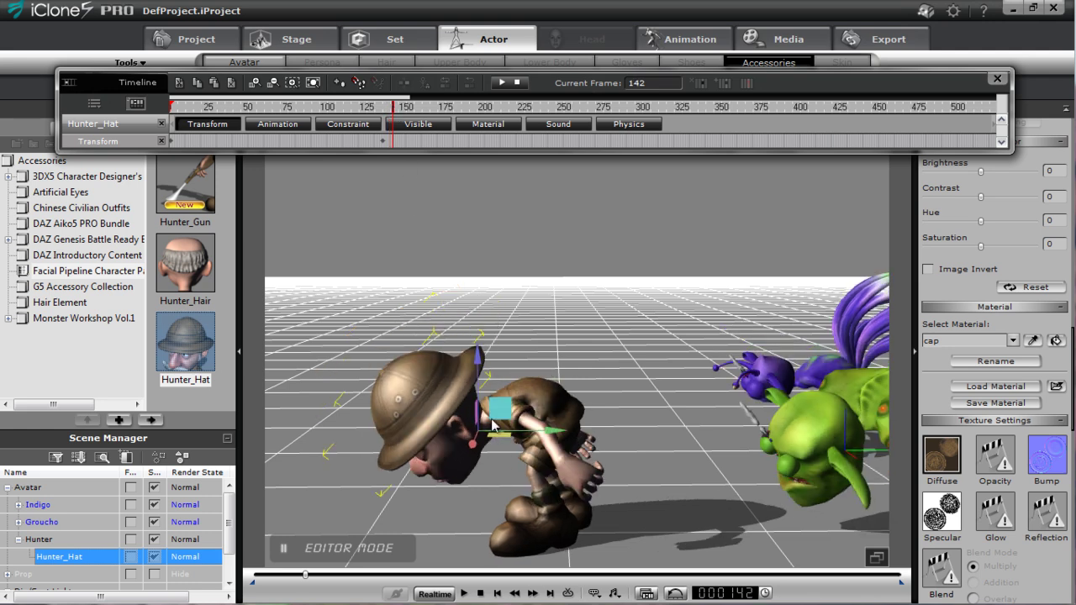
drag(481, 370, 559, 350)
key(e)
key(w)
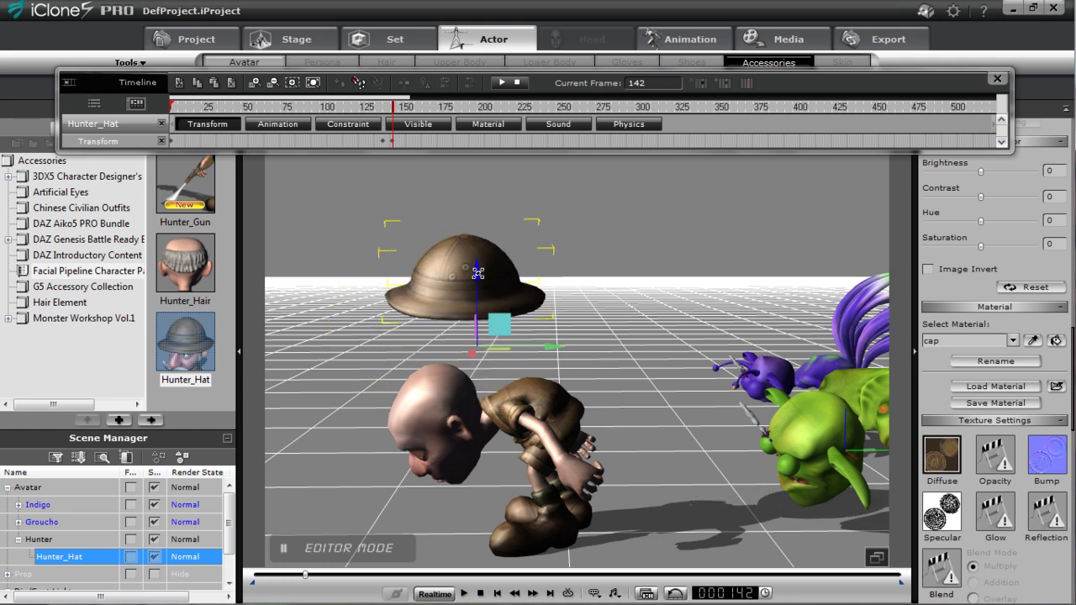
drag(478, 274, 477, 270)
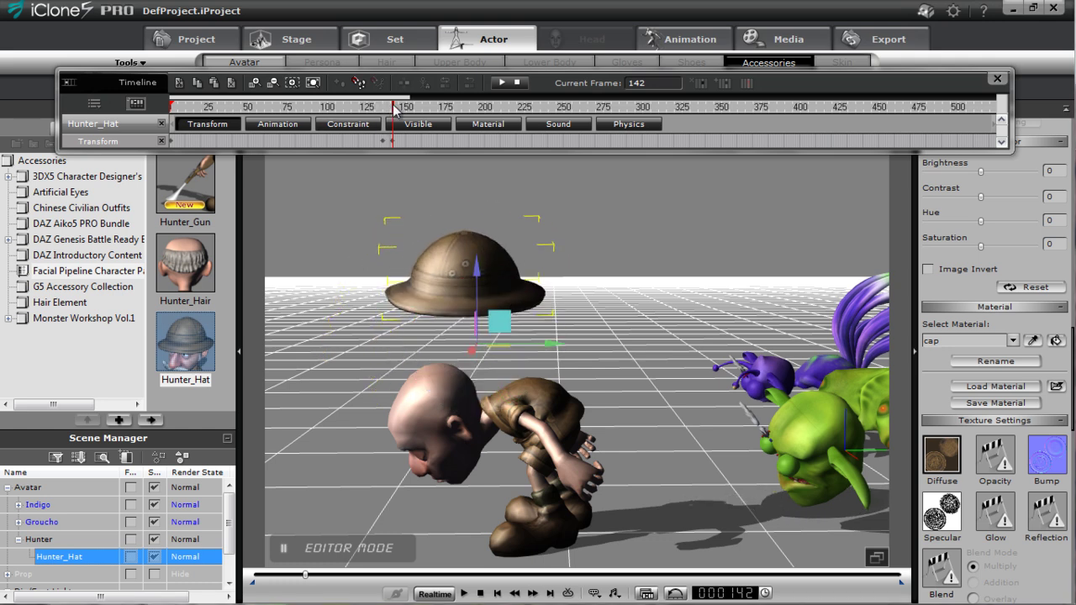
- At frame 163, rotate the hat to match Hunter's head angle and lower it back onto his head
drag(393, 107, 427, 123)
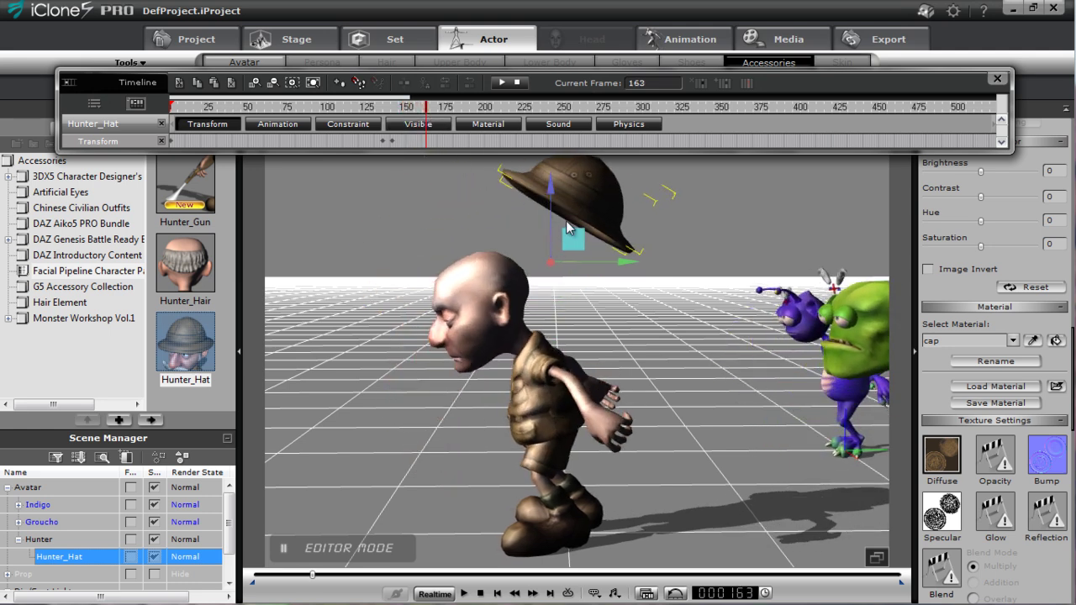
key(e)
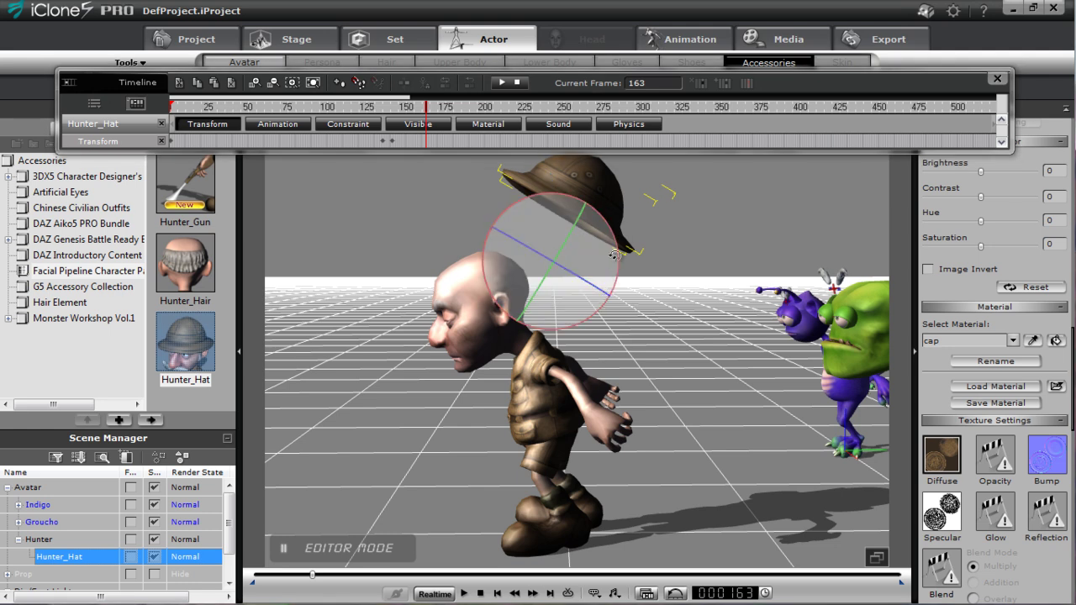
drag(622, 245, 584, 201)
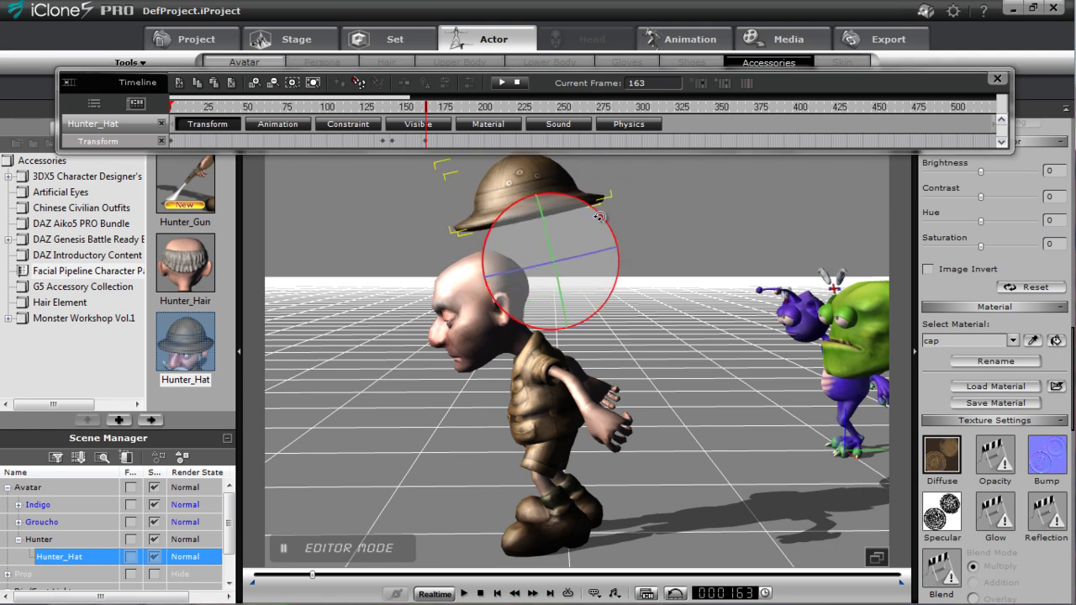
key(w)
drag(570, 238, 518, 299)
- Center the hat over Hunter's head from the front and fine-tune its height at frame 163
right_drag(390, 390, 823, 307)
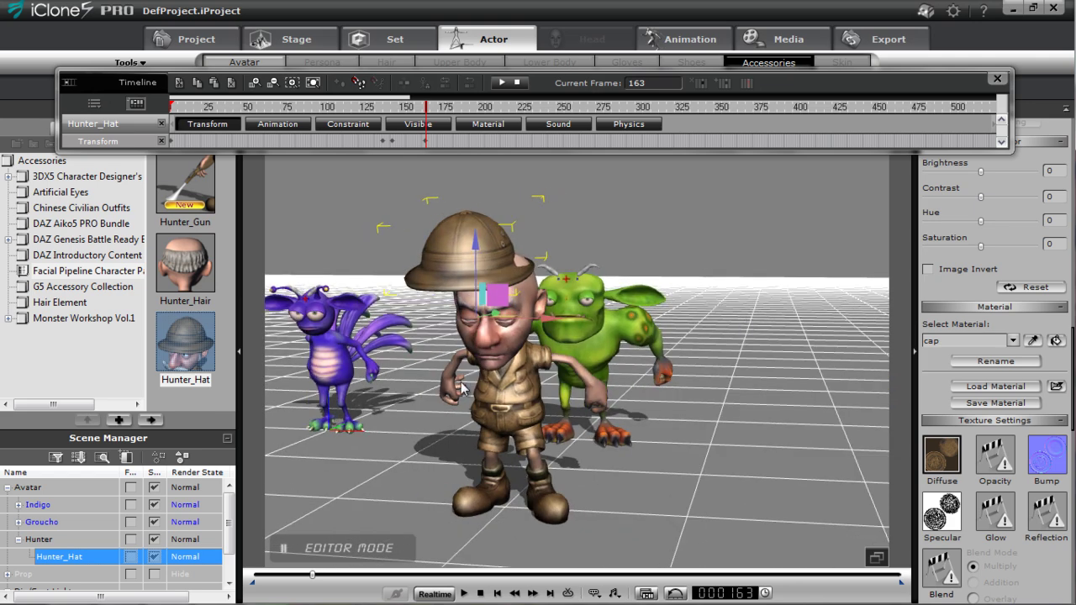
right_drag(460, 381, 544, 303)
drag(538, 323, 561, 326)
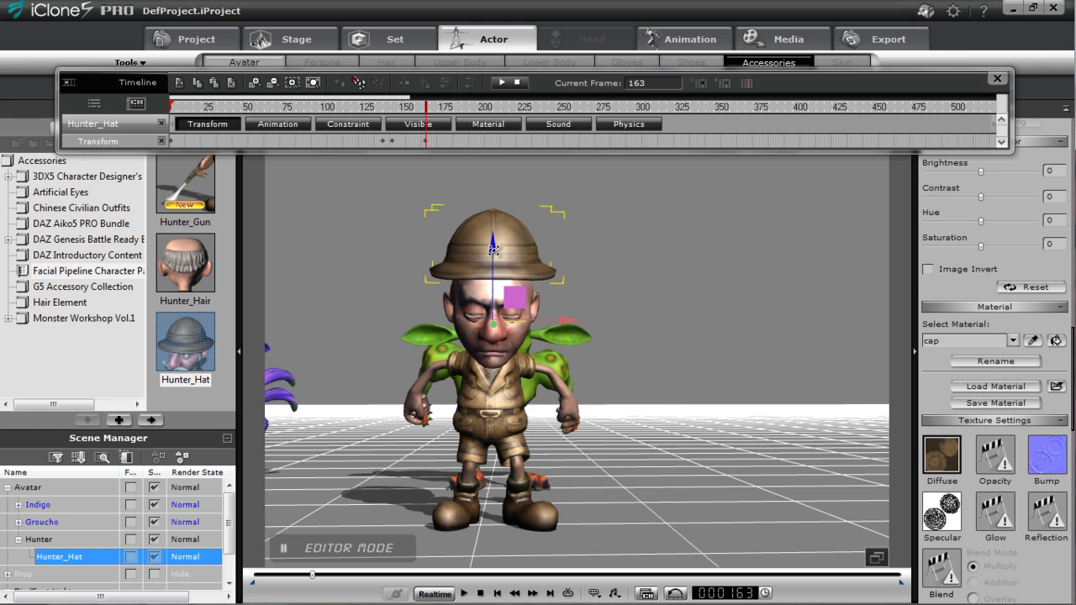
drag(511, 296, 511, 312)
scroll(556, 434, up, 6)
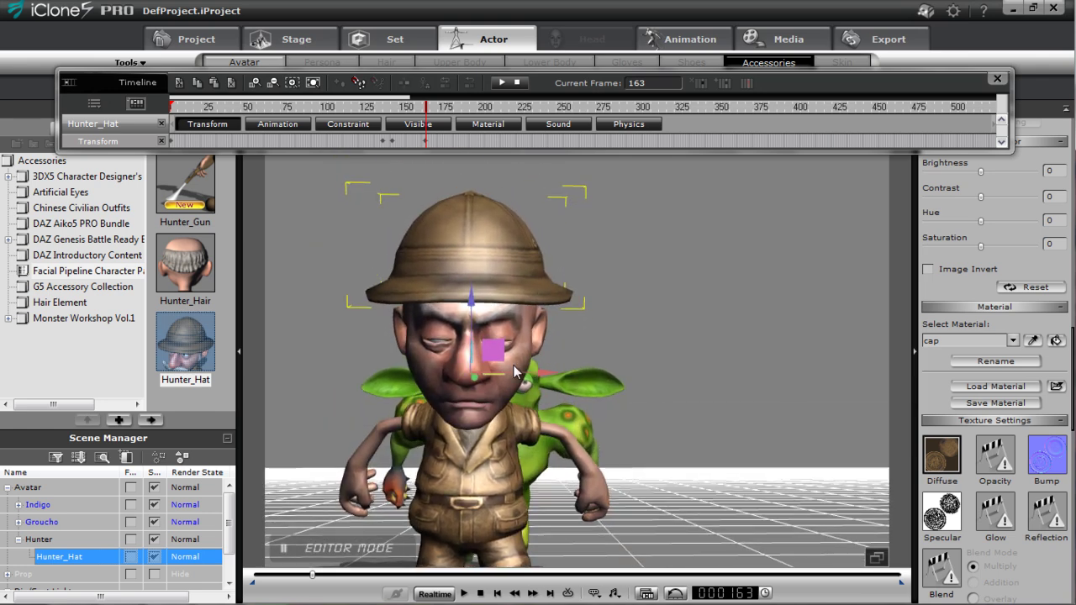
- Tilt the hat back on Hunter's head at frame 163 and check its fit from the side
key(e)
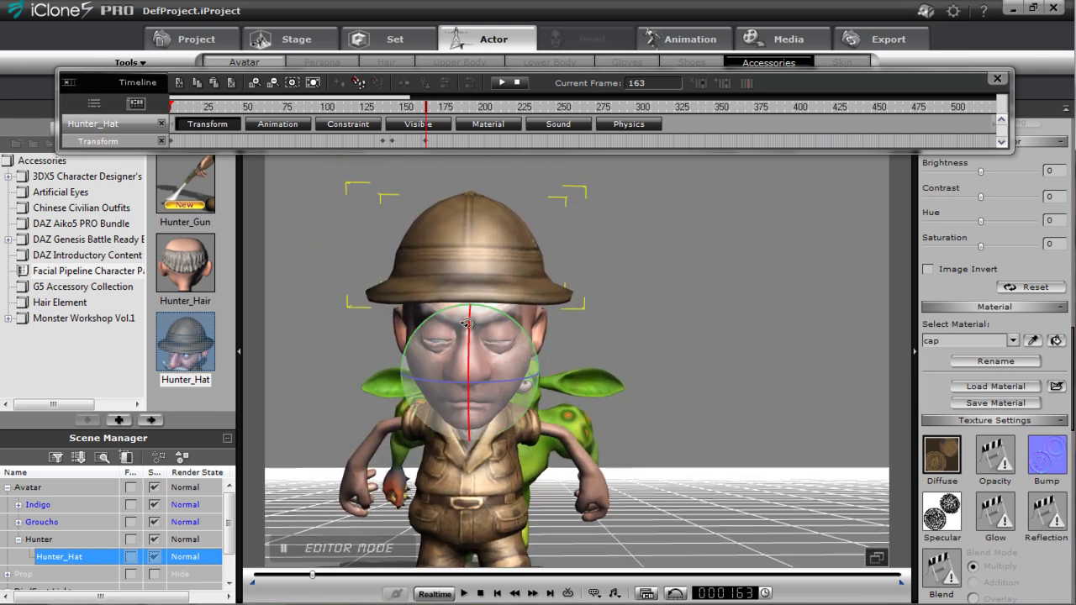
drag(469, 338, 561, 371)
key(w)
middle_drag(632, 349, 357, 393)
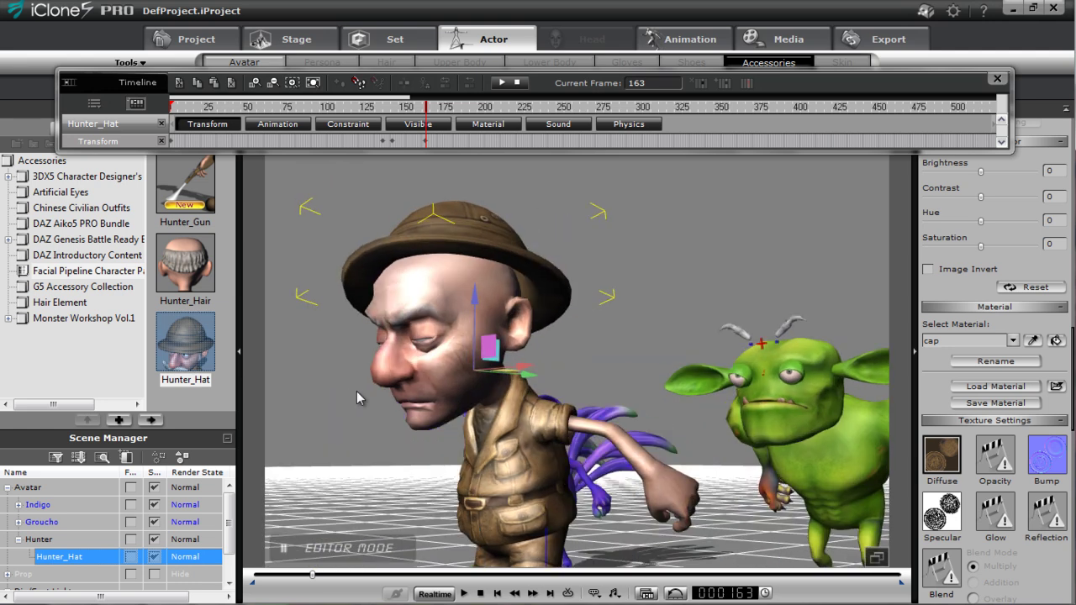
- At frame 163, shift the hat forward, lower it slightly and adjust its tilt to fit Hunter's head from the side
middle_drag(583, 309, 415, 351)
right_drag(469, 329, 469, 461)
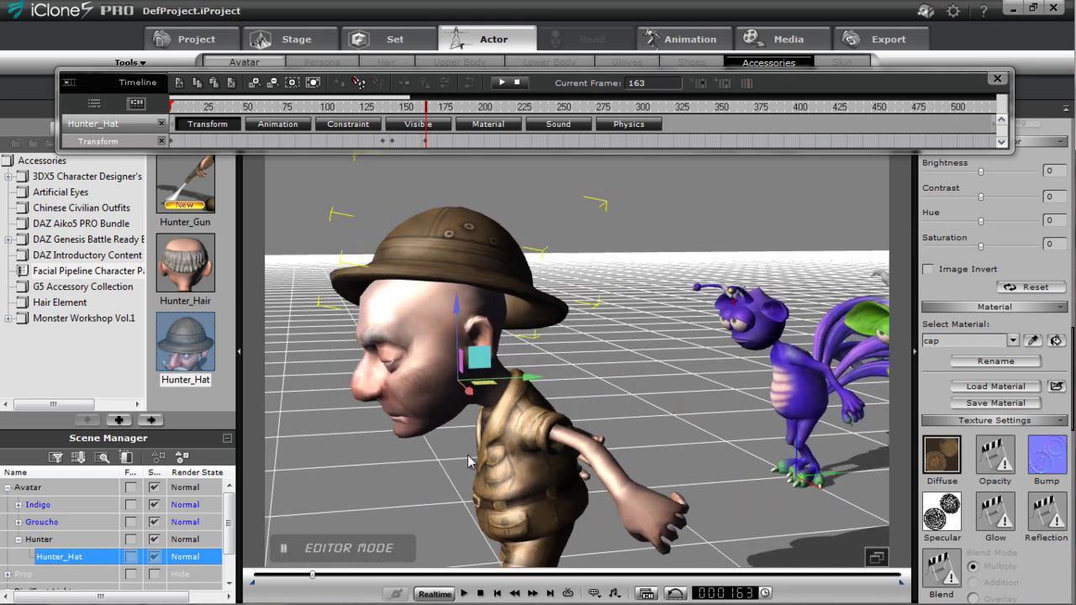
drag(536, 377, 523, 383)
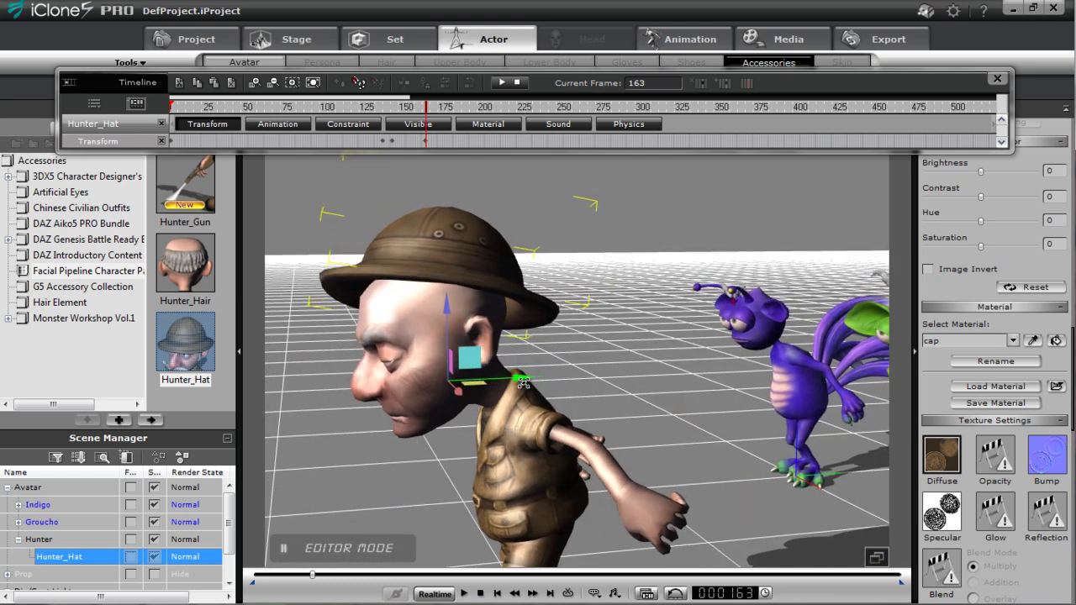
drag(448, 310, 448, 315)
key(e)
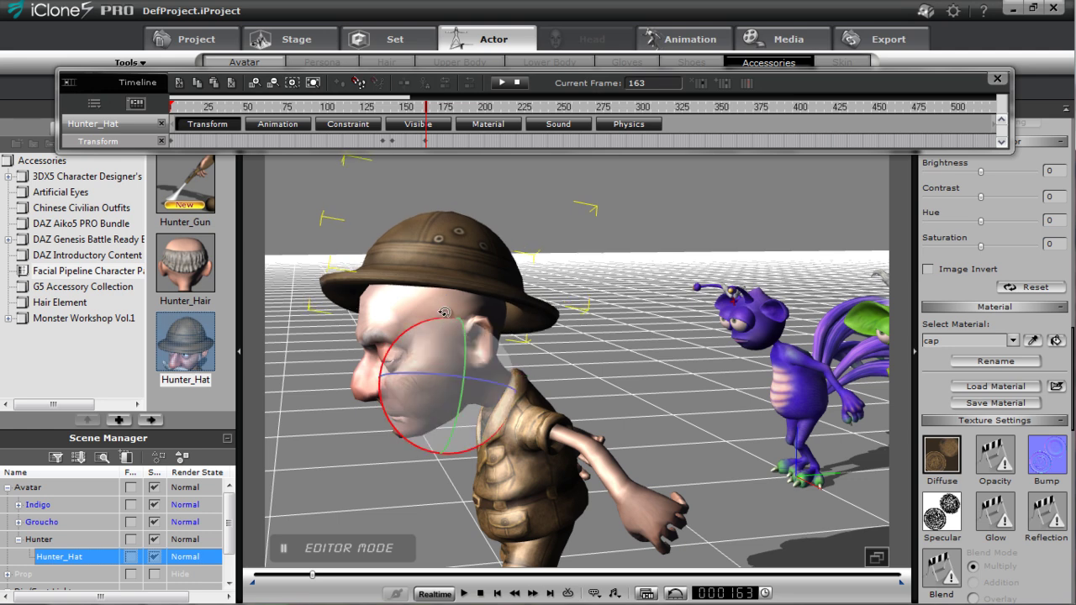
drag(426, 321, 439, 333)
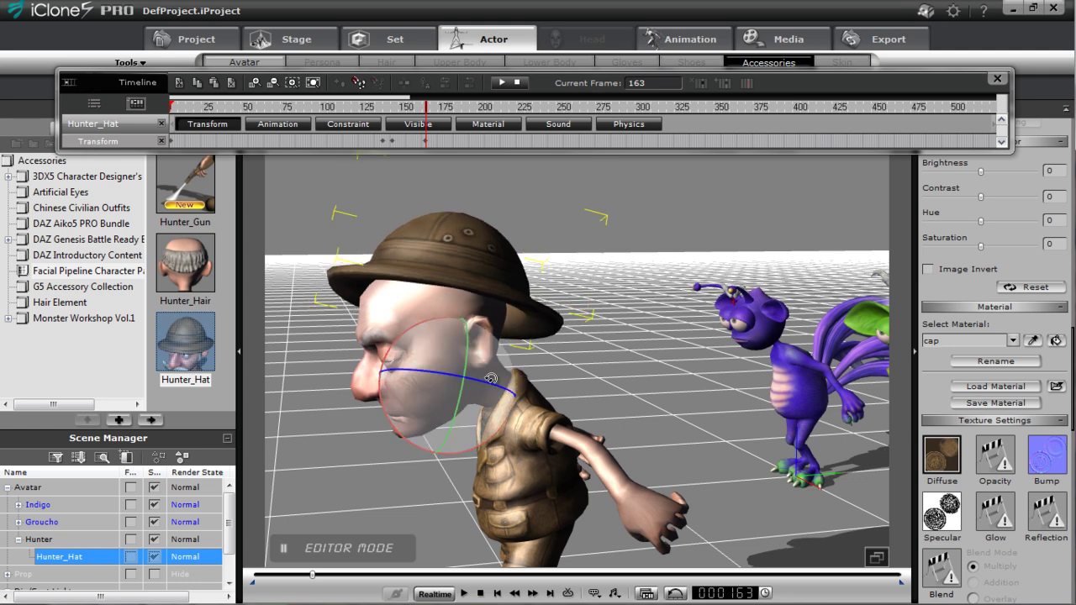
key(w)
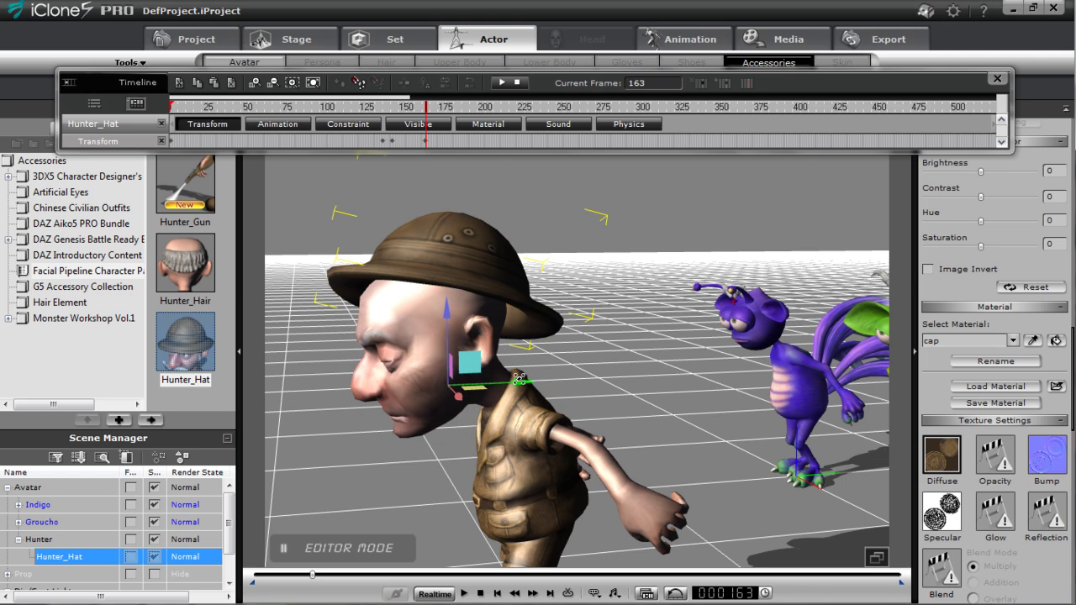
drag(519, 380, 515, 381)
- Play back the sneeze with the flying hat from around frame 120, viewing all the characters
right_drag(451, 427, 576, 234)
mouse_move(361, 106)
mouse_down()
mouse_move(404, 106)
mouse_move(366, 106)
mouse_up()
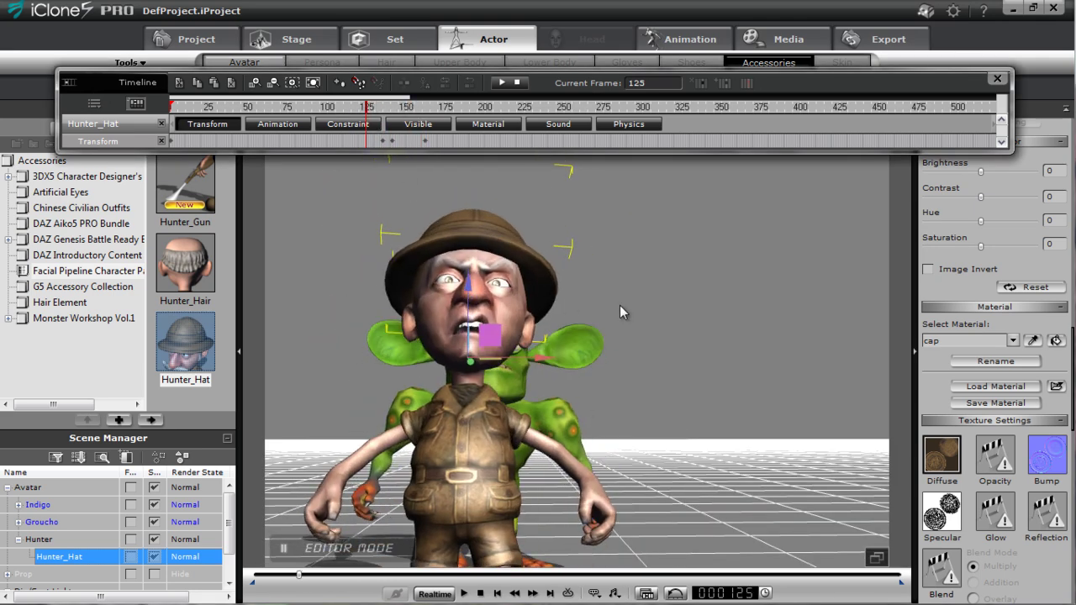
right_drag(620, 310, 487, 396)
scroll(473, 420, down, 3)
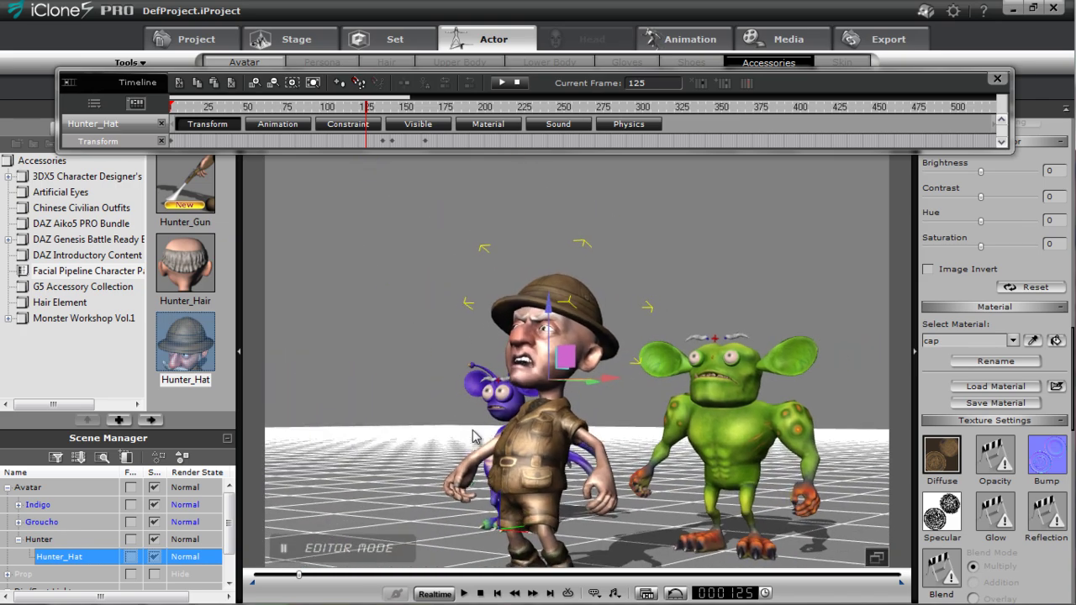
right_drag(473, 432, 469, 412)
key(space)
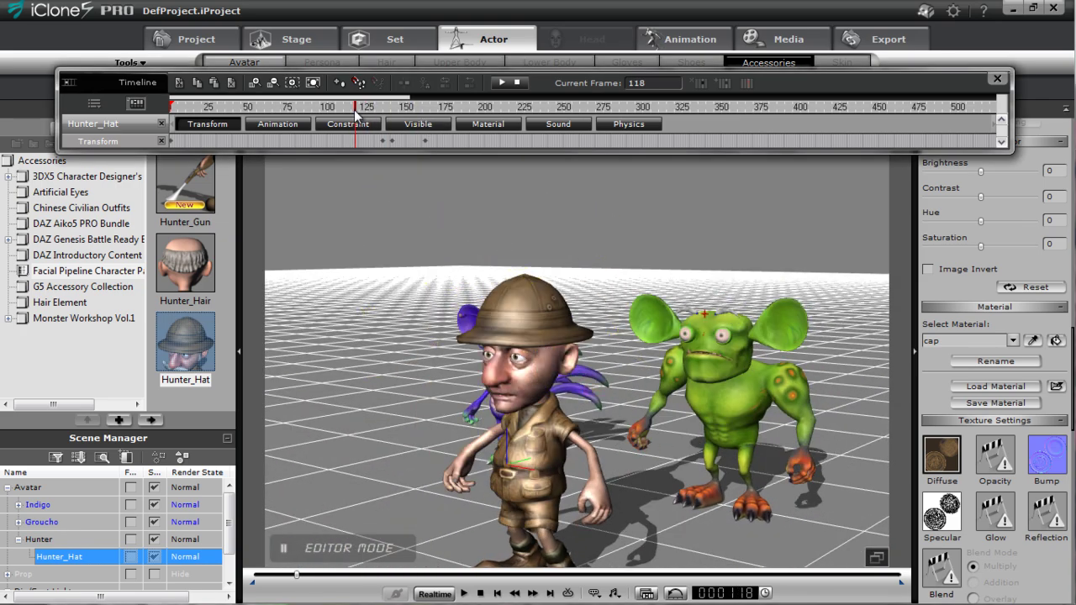
- Move the hat's last Transform key from frame 163 to about frame 152 so the hat lands sooner
click(427, 143)
drag(408, 108, 392, 116)
scroll(392, 115, up, 3)
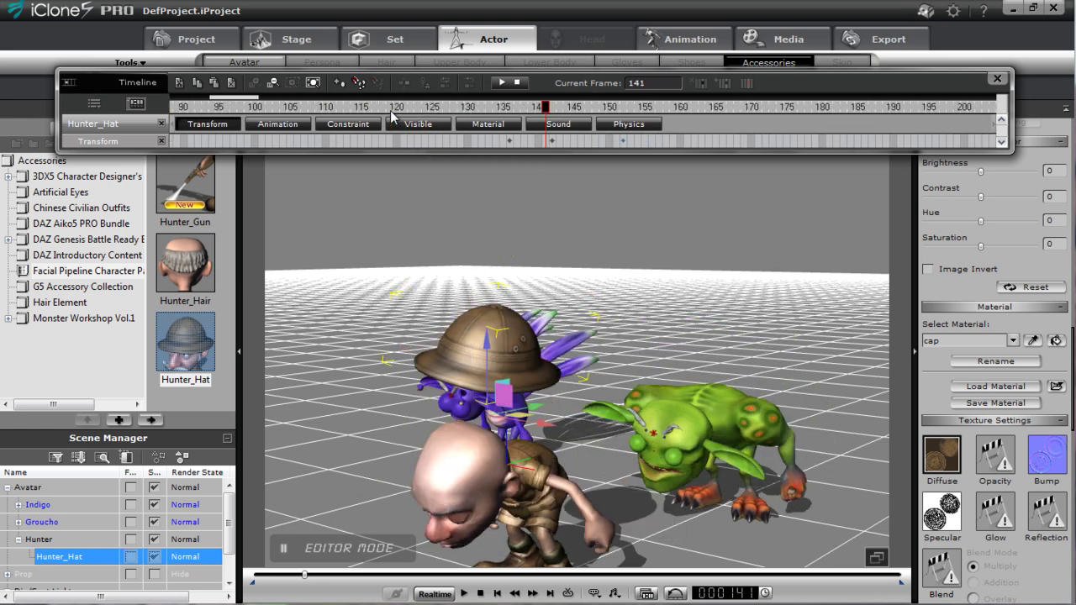
- Play the animation from frame 120 to check the timing of the hat's landing
drag(518, 110, 396, 110)
key(space)
key(space)
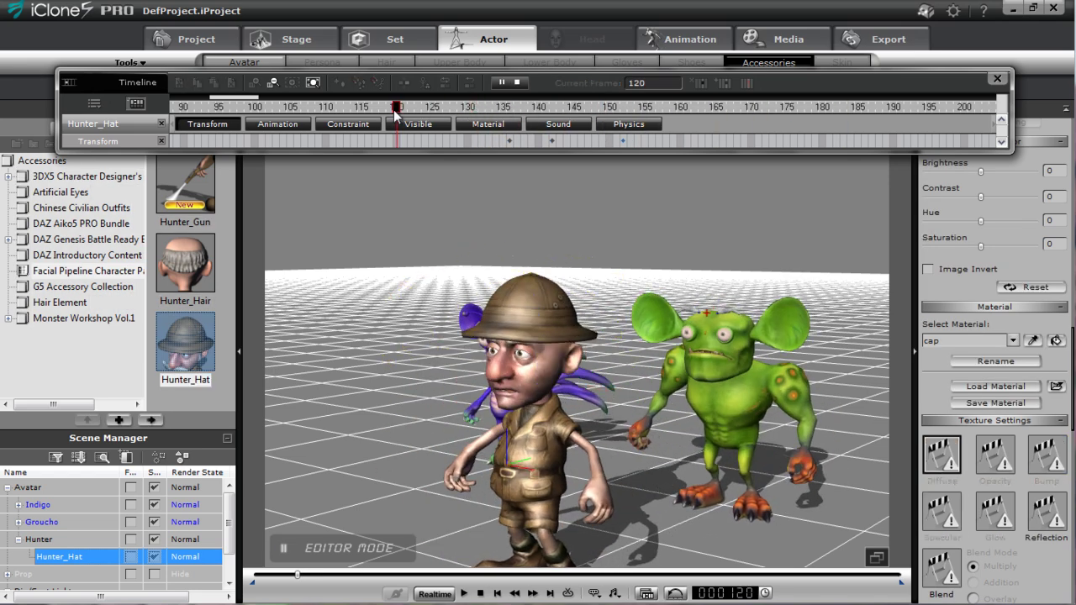
key(space)
key(space)
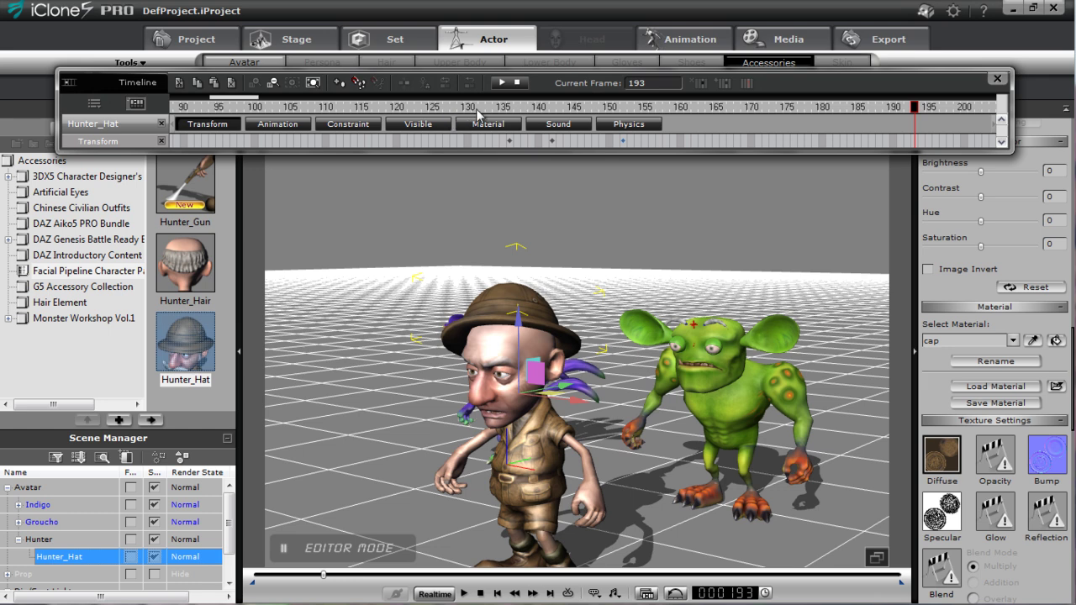
- Show Hunter's Motion and Collect Clip tracks, and play the sneeze from frame 183 to find where it ends
click(545, 444)
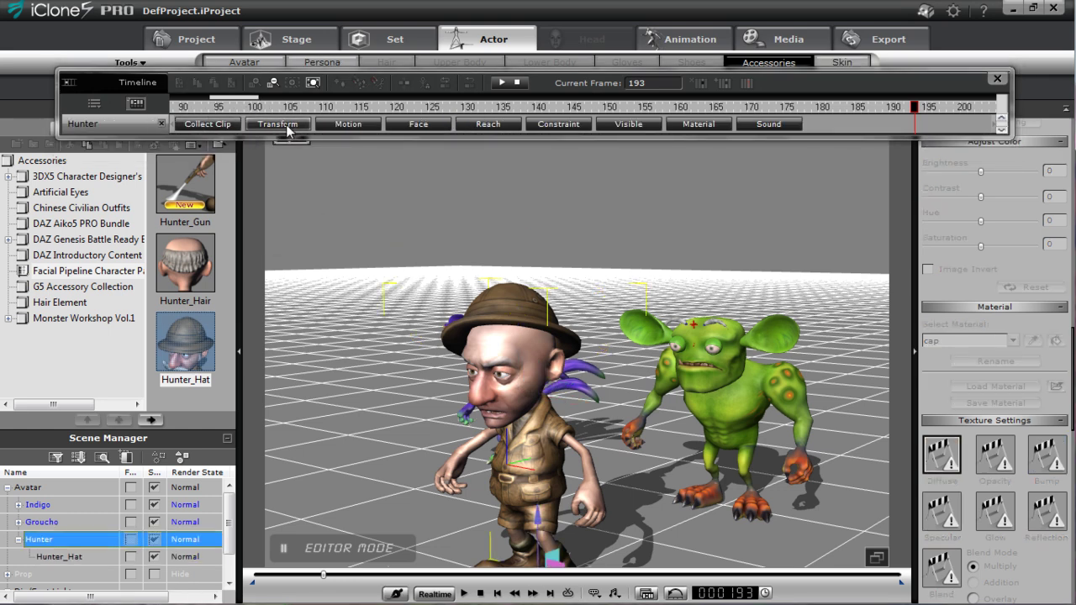
click(349, 125)
click(217, 124)
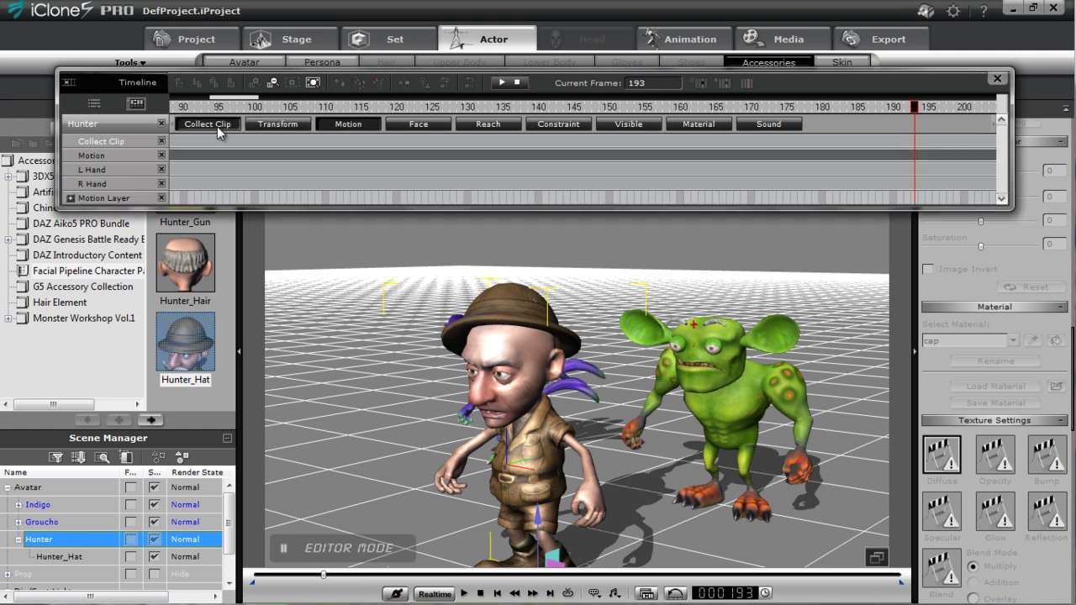
drag(244, 102, 337, 89)
click(458, 108)
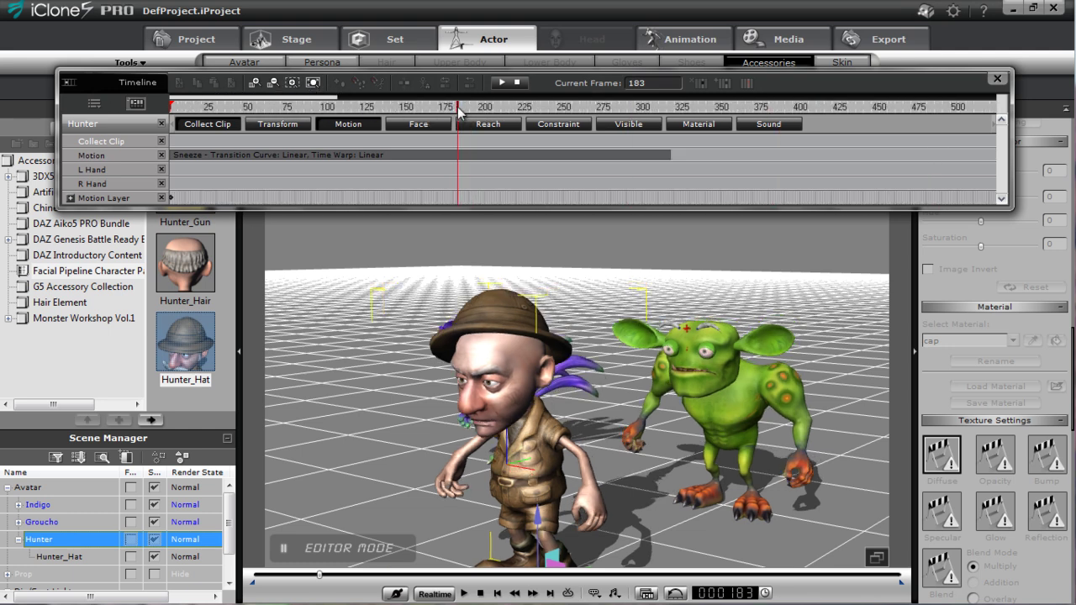
key(space)
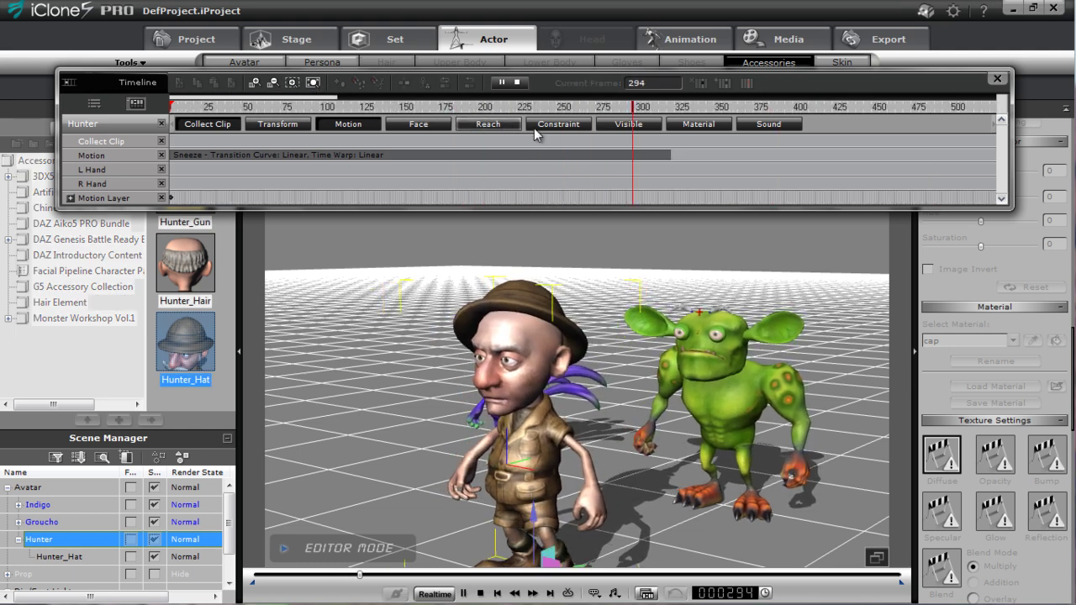
key(space)
- Collect Hunter's clip from the start to about frame 304 and save it as MotionPlus file huntersneeze, including facial and accessory data
drag(647, 149, 123, 165)
right_click(223, 137)
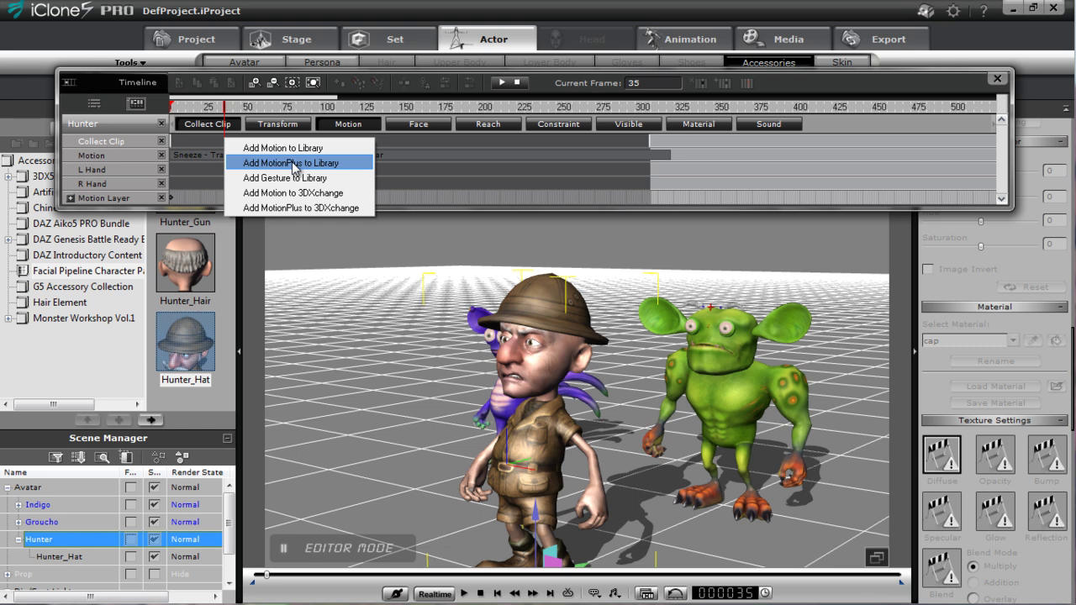
click(294, 163)
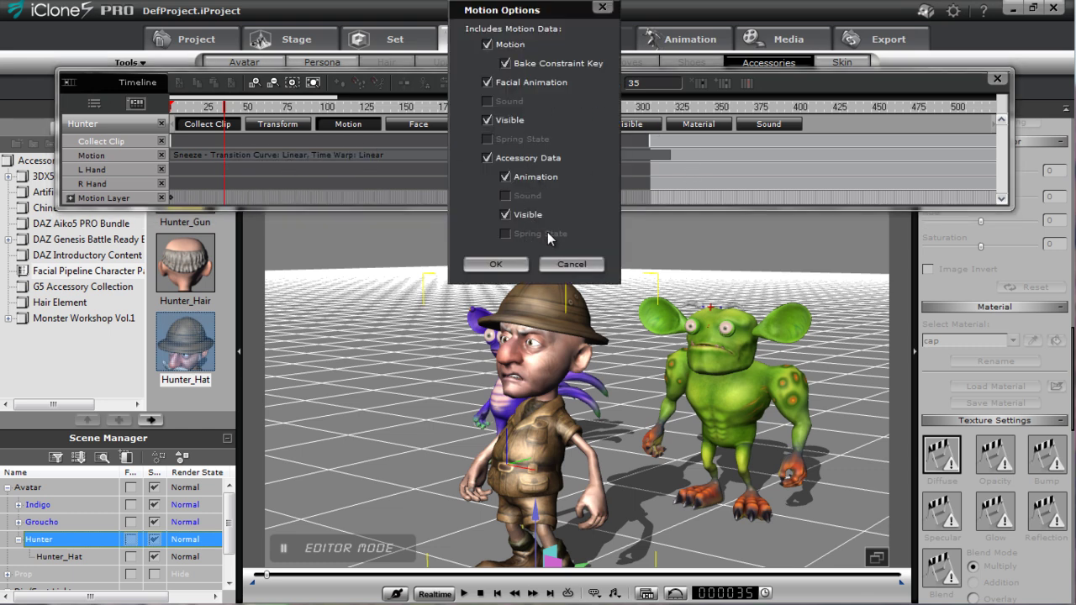
click(497, 265)
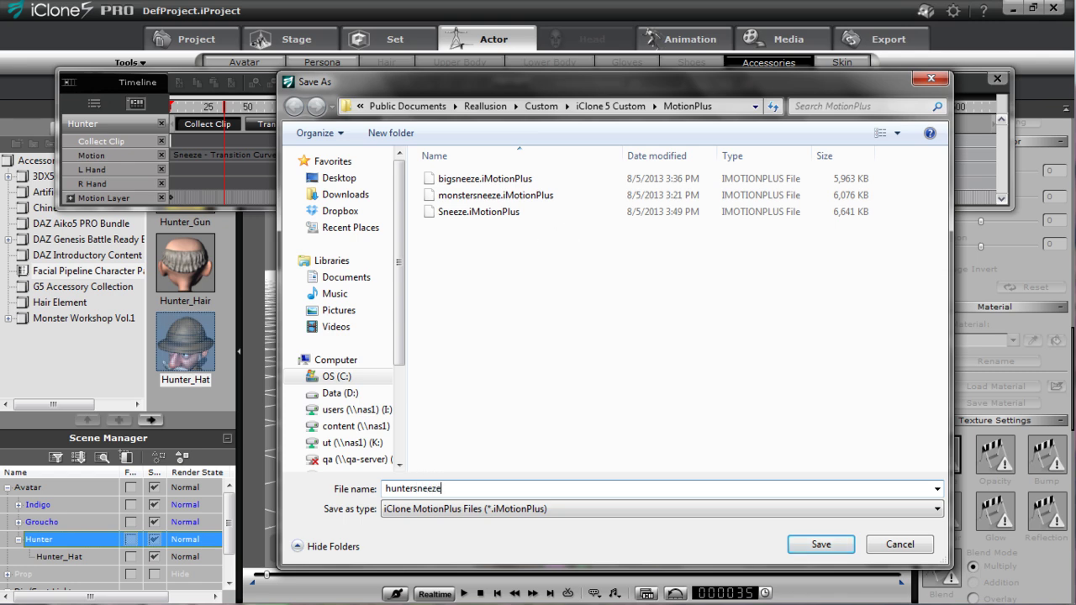
click(821, 545)
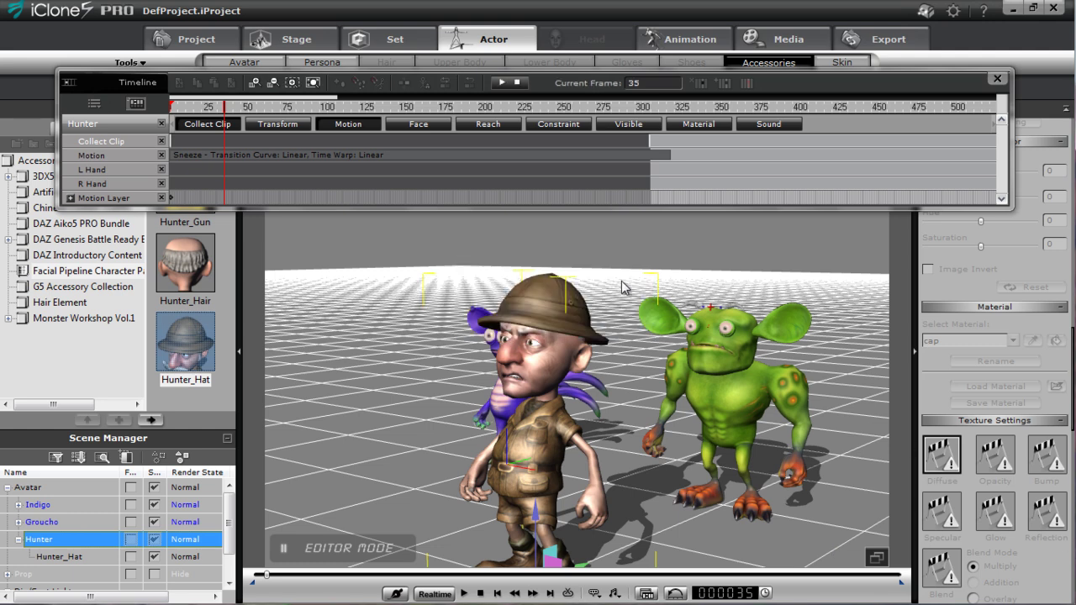
click(998, 78)
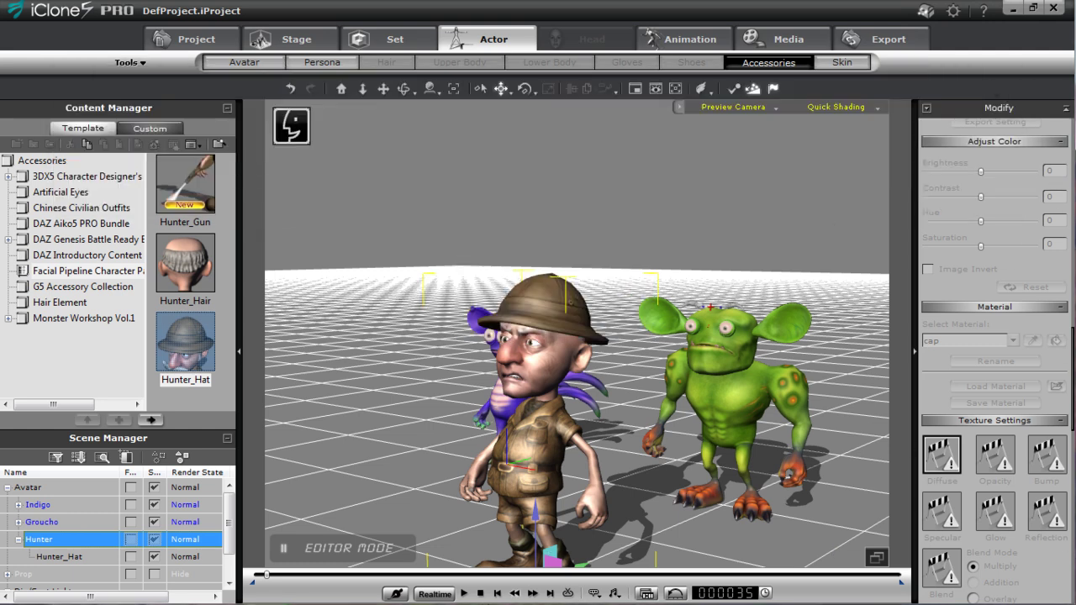
- Return to the first frame and add the Hunter_full avatar to the scene beside the other characters
click(480, 593)
alt+drag(621, 463, 641, 366)
scroll(598, 355, down, 2)
right_drag(641, 366, 494, 355)
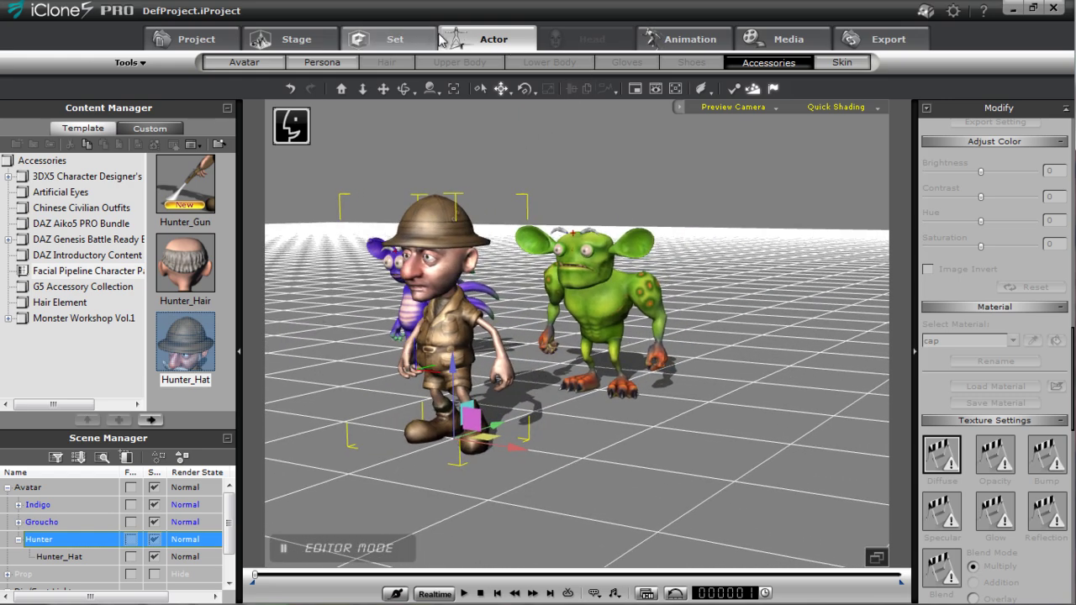
click(246, 63)
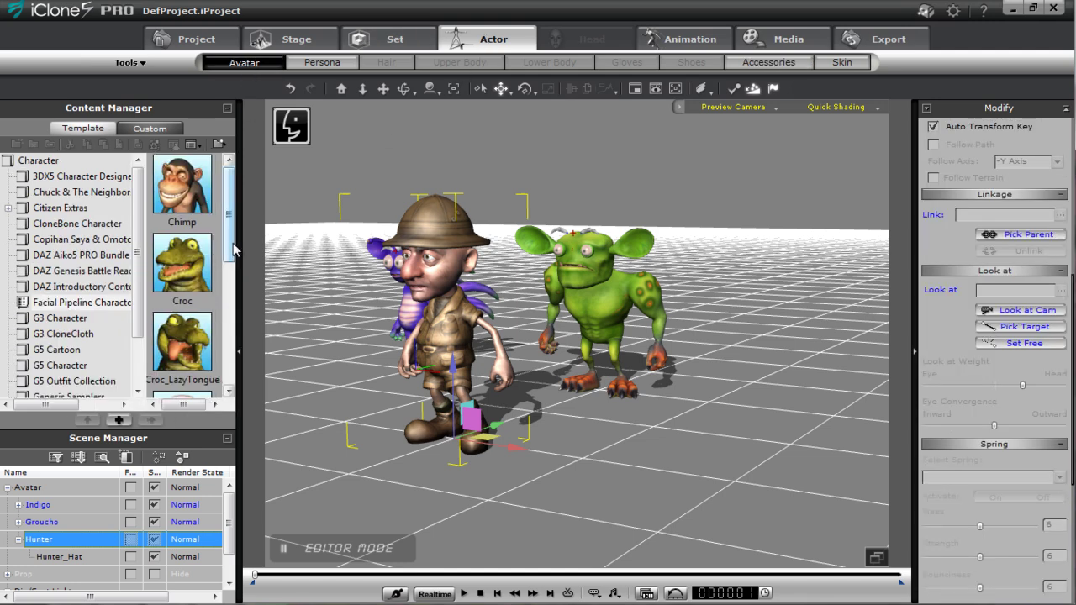
drag(235, 247, 232, 343)
drag(182, 243, 653, 483)
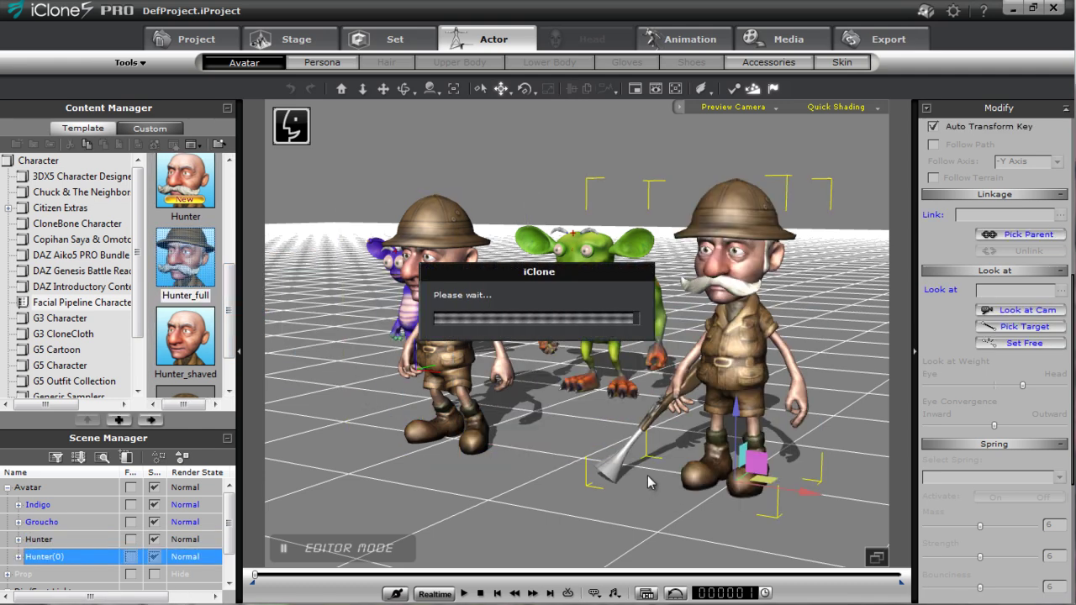
- Compare the accessories attached to the new Hunter with those on the original Hunter
click(20, 558)
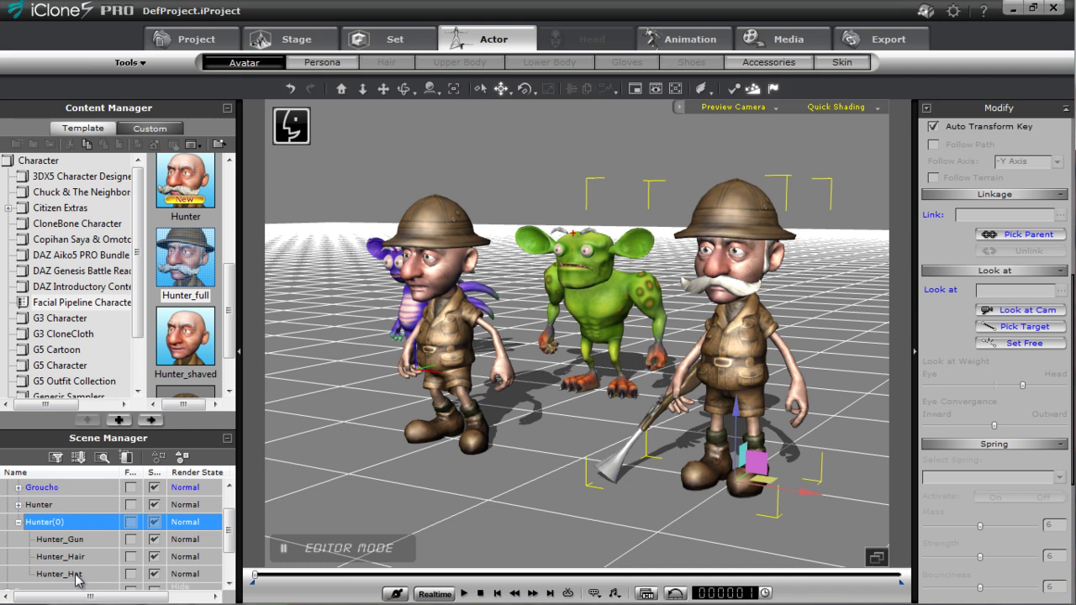
click(19, 504)
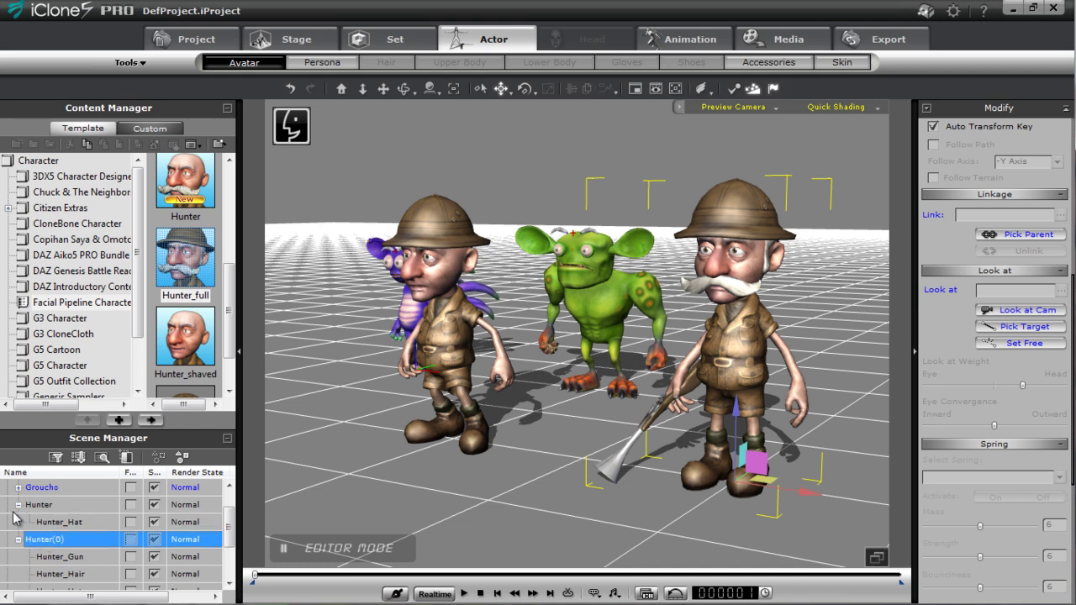
click(19, 539)
click(19, 504)
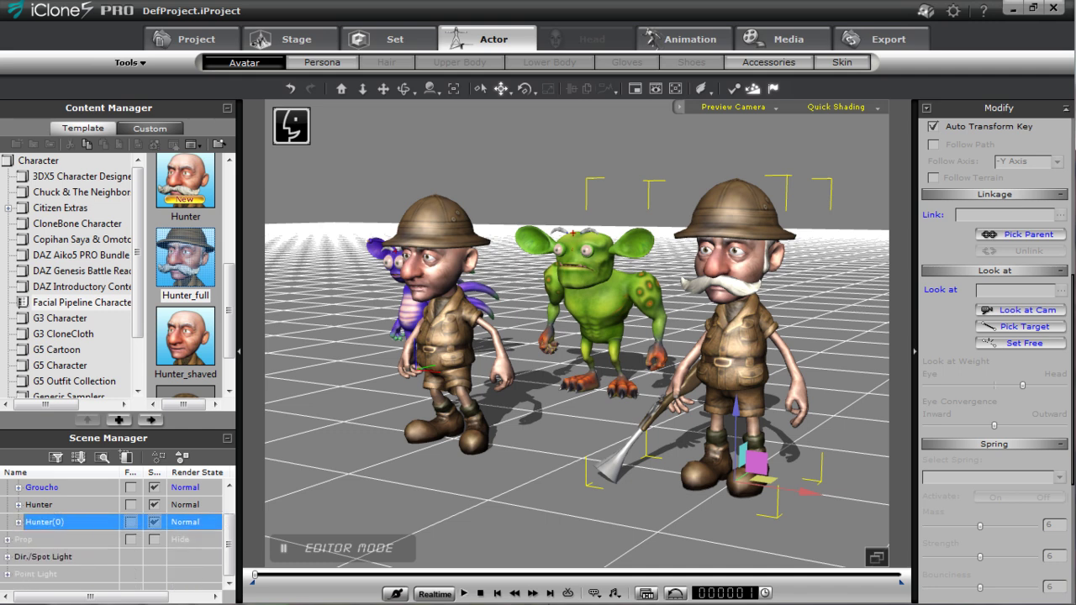
- Reset all animation data in the project
click(676, 592)
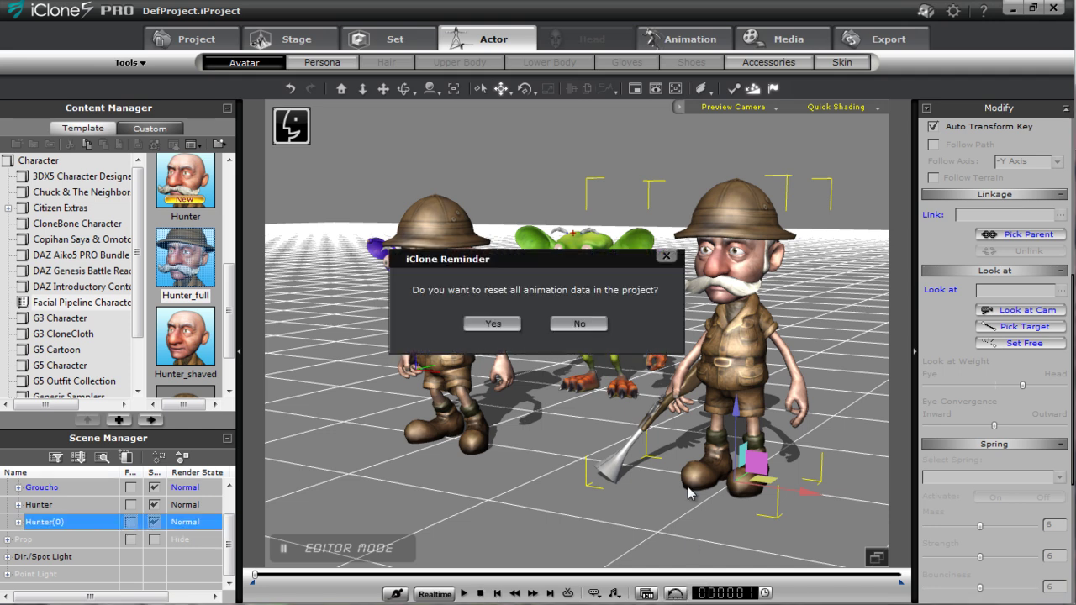
click(498, 325)
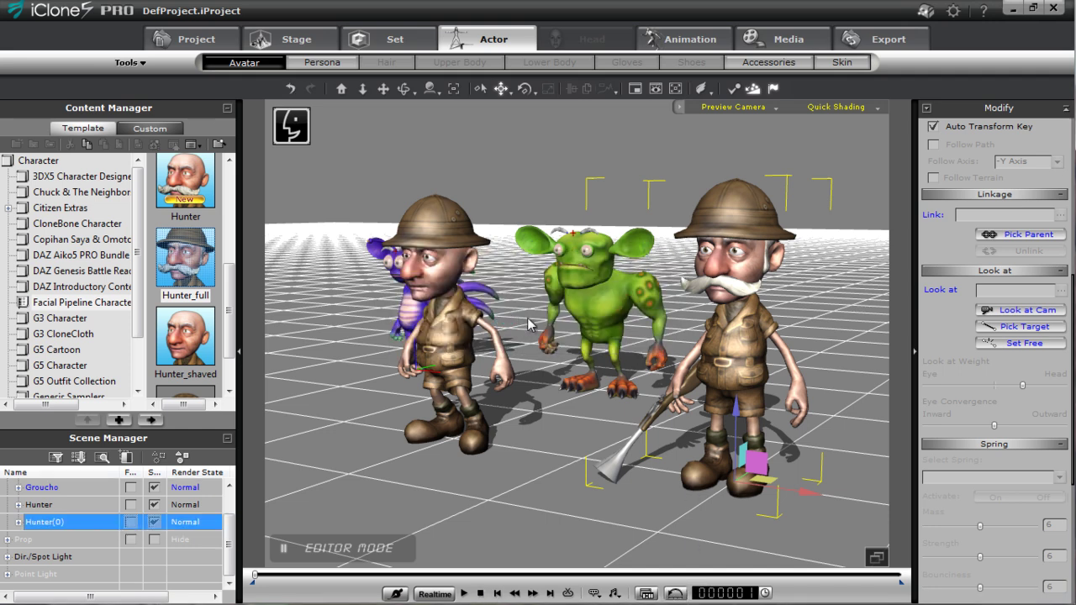
middle_drag(717, 368, 640, 392)
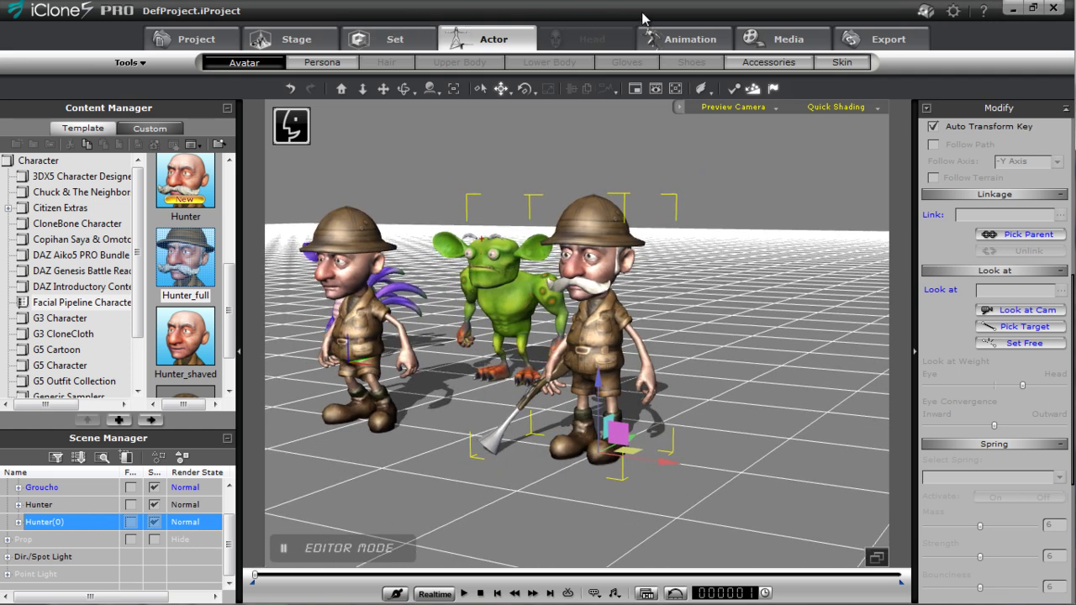
- Apply the custom huntersneeze MotionPlus file to the new mustached Hunter, play it through and return to the first frame
click(685, 38)
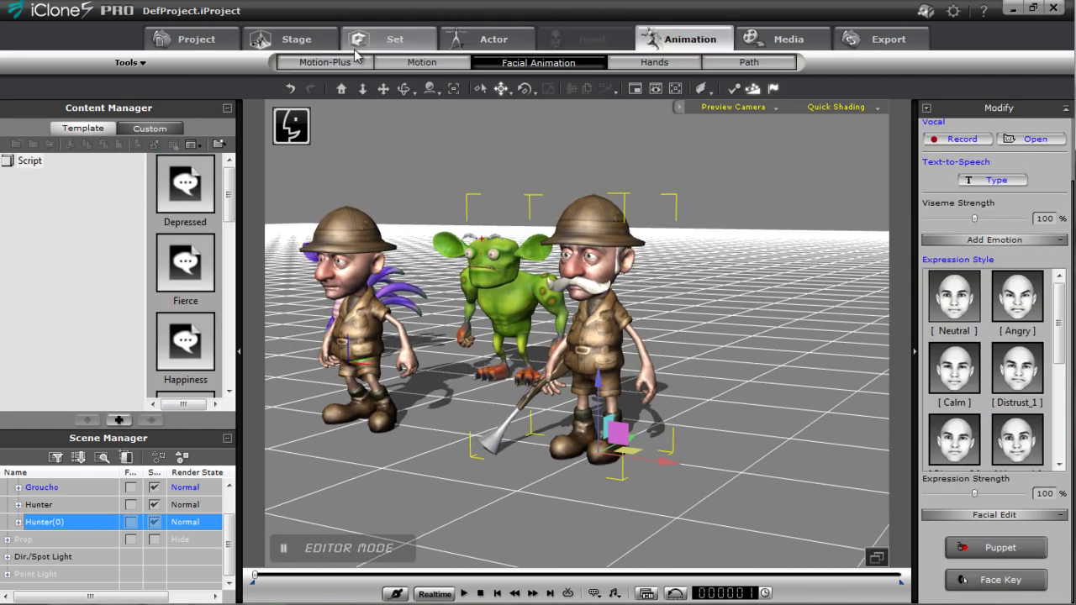
click(355, 60)
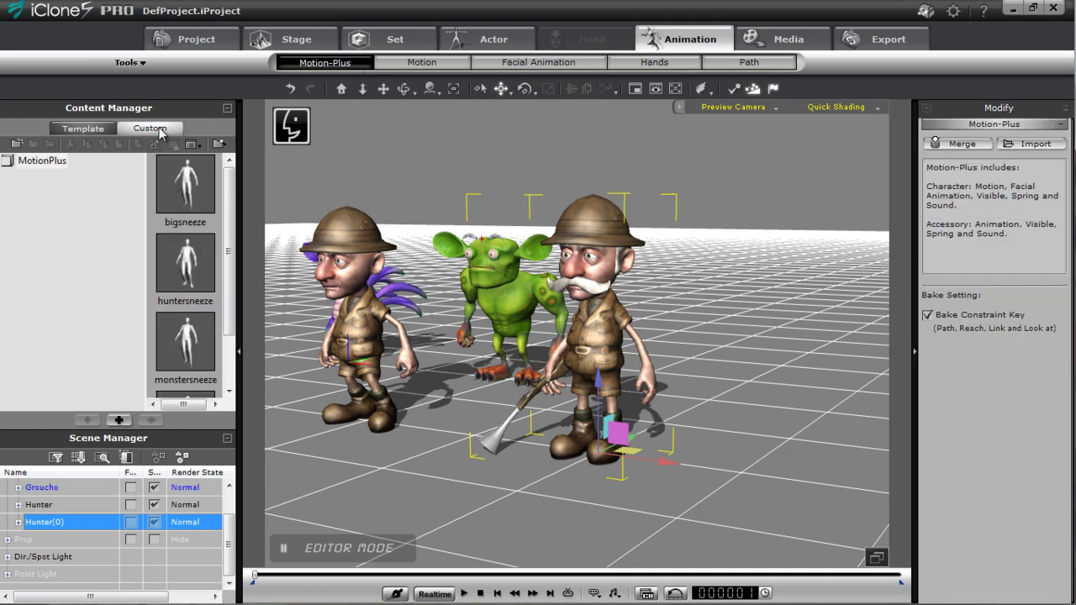
scroll(185, 252, down, 1)
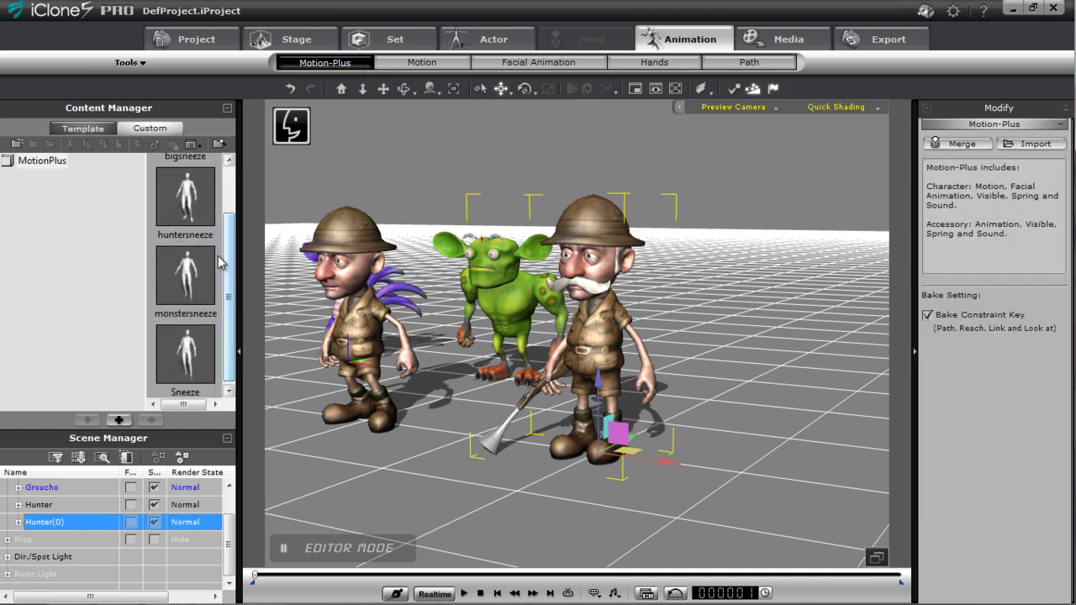
drag(185, 196, 581, 353)
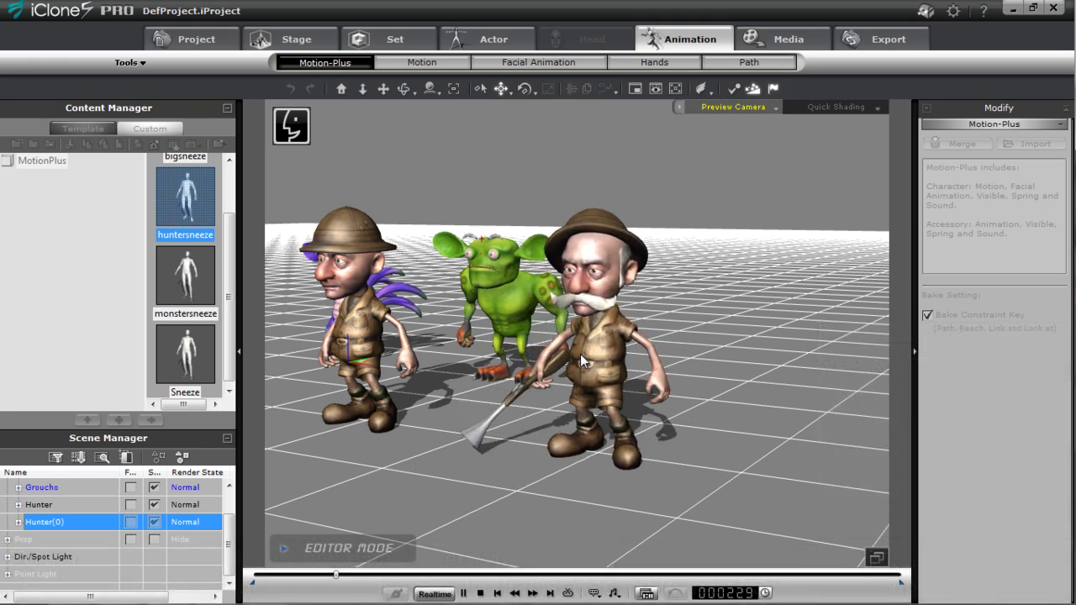
key(space)
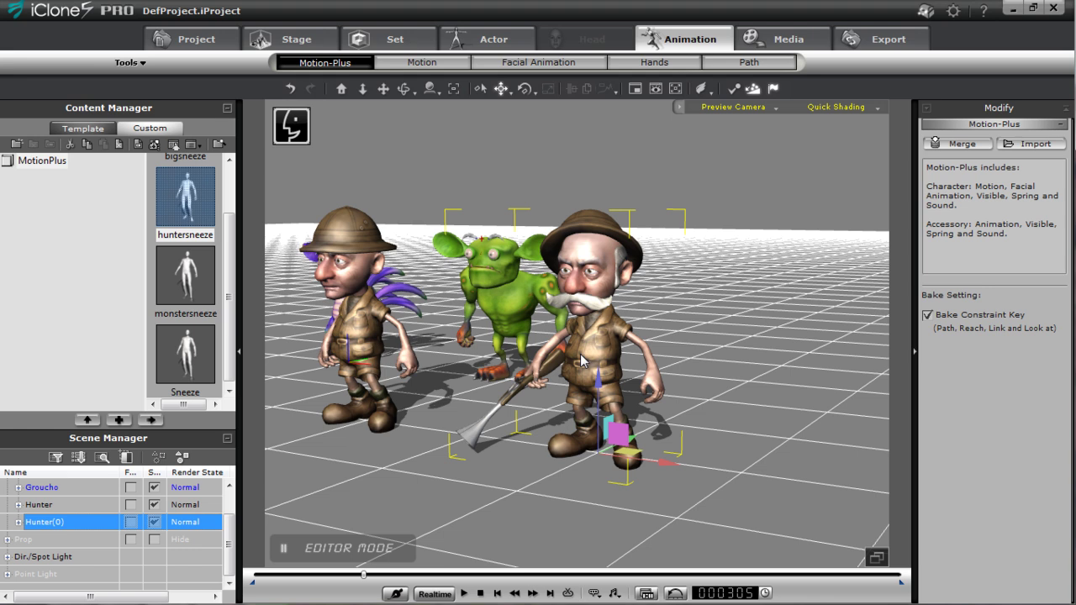
click(497, 593)
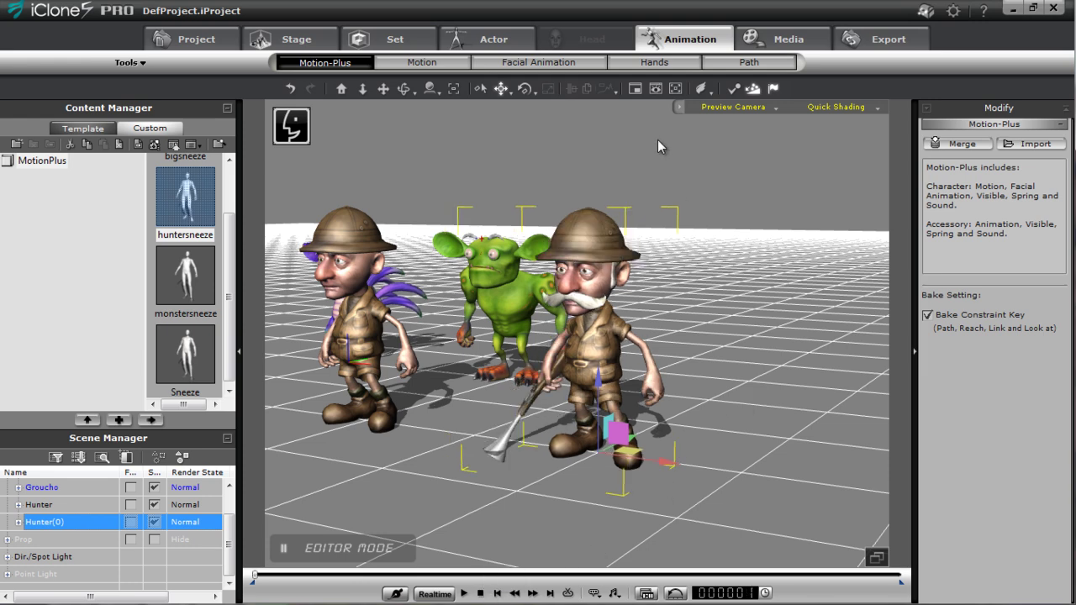
- Send the mustached Hunter(0) avatar to 3DXchange for editing, accepting the removal of accessory animation data
click(496, 40)
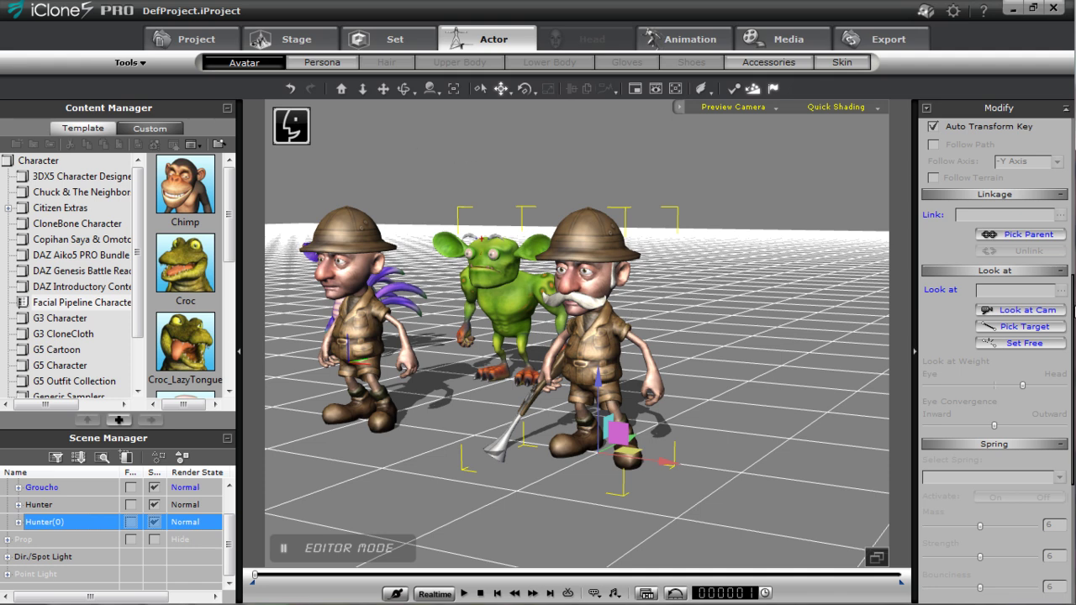
drag(1073, 313, 1073, 135)
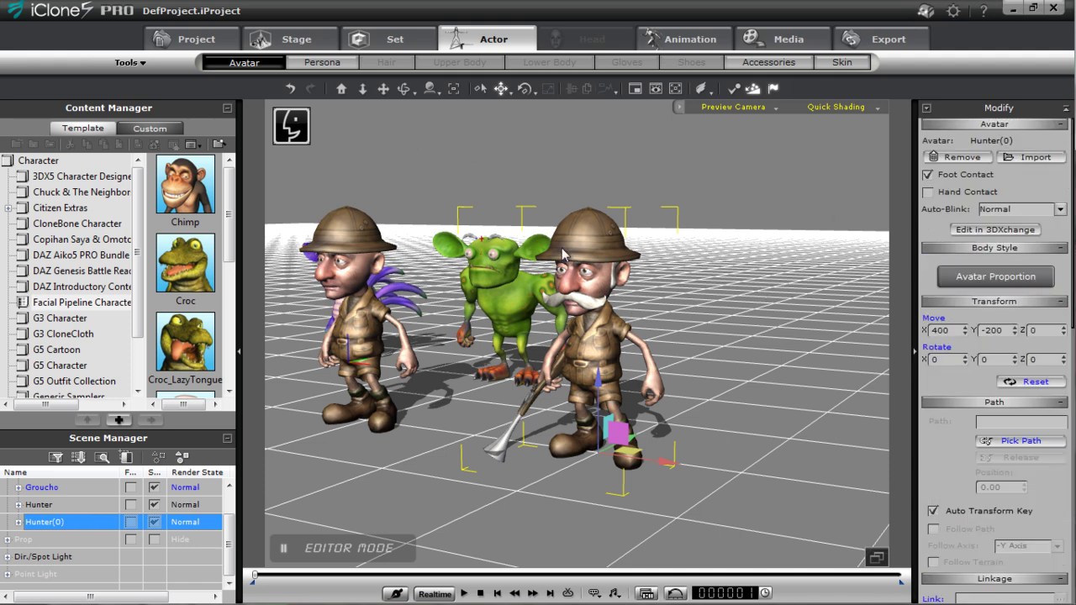
click(1000, 230)
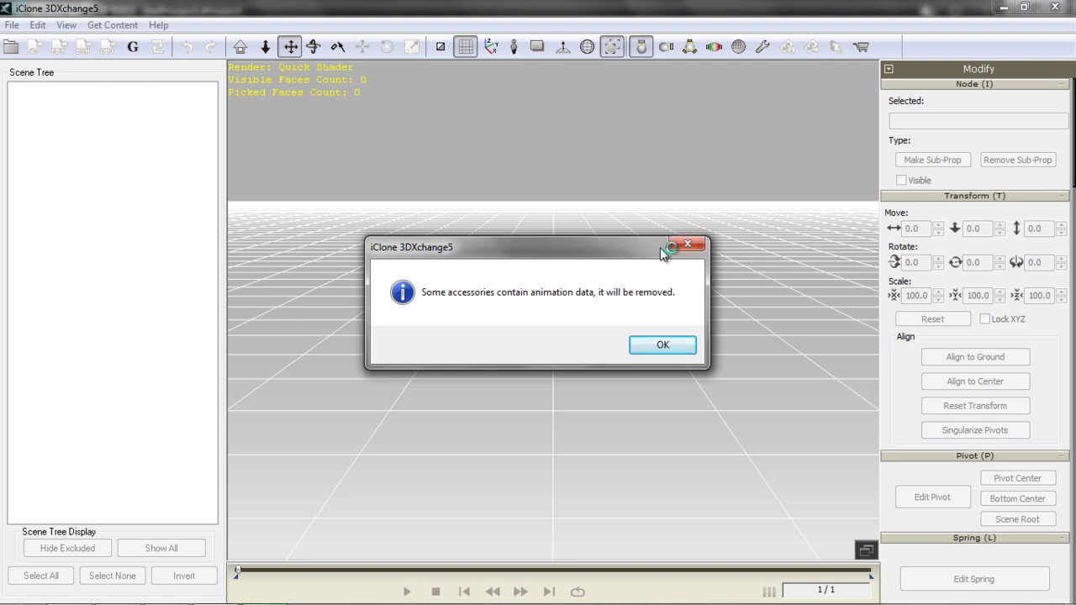
click(655, 345)
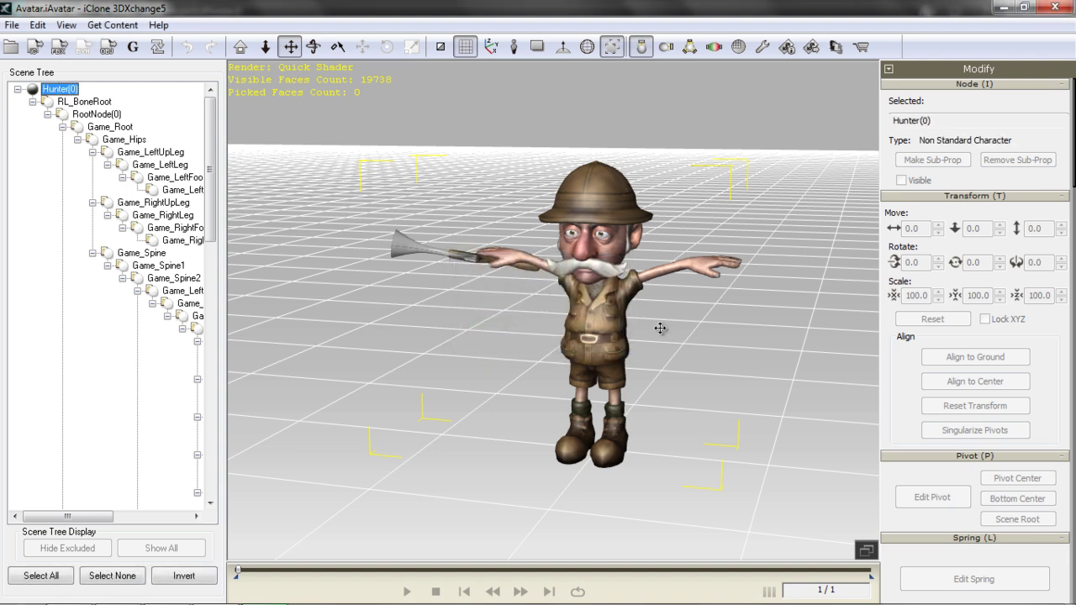
- Switch back to iClone and display the Motion and Collect Clip tracks for Hunter(0) in the timeline
key(alt+Tab)
key(alt+Tab)
key(alt+Tab)
key(alt+Tab)
key(alt+Tab)
key(alt+Tab)
key(alt+Tab)
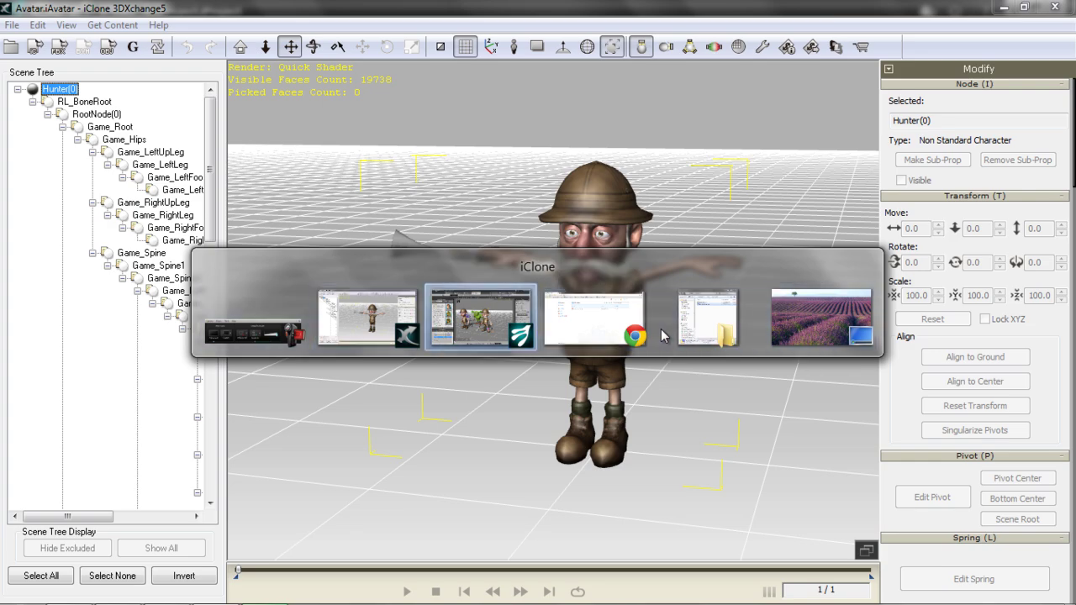
key(F3)
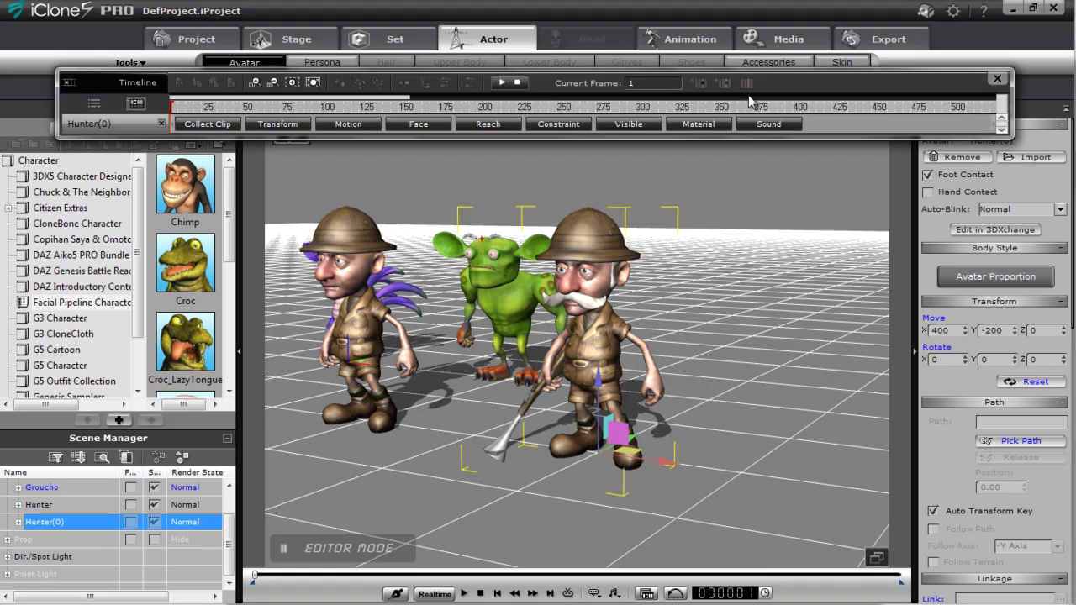
click(343, 123)
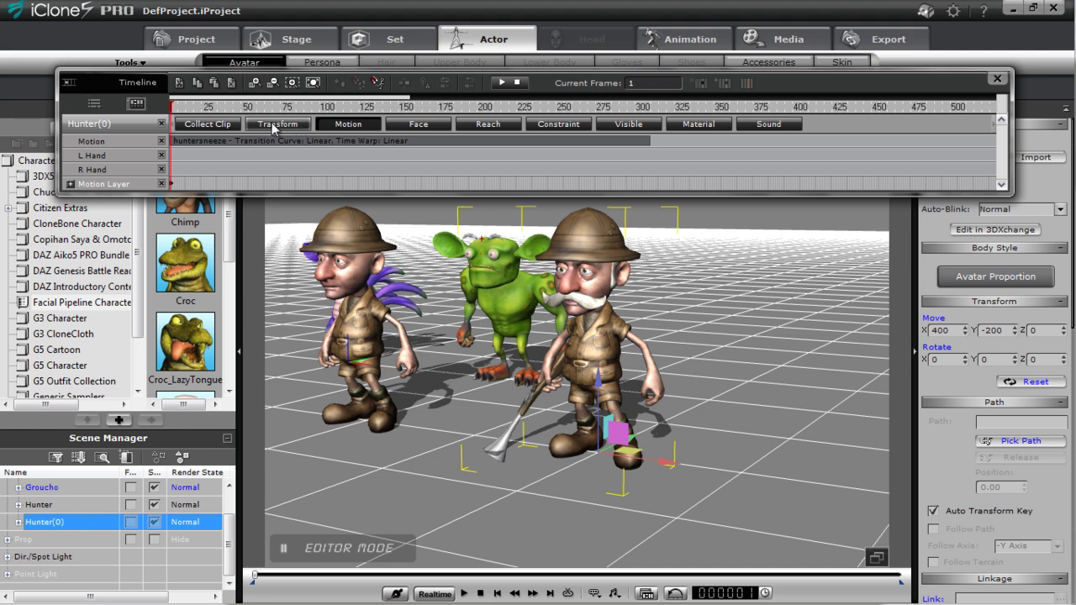
click(226, 126)
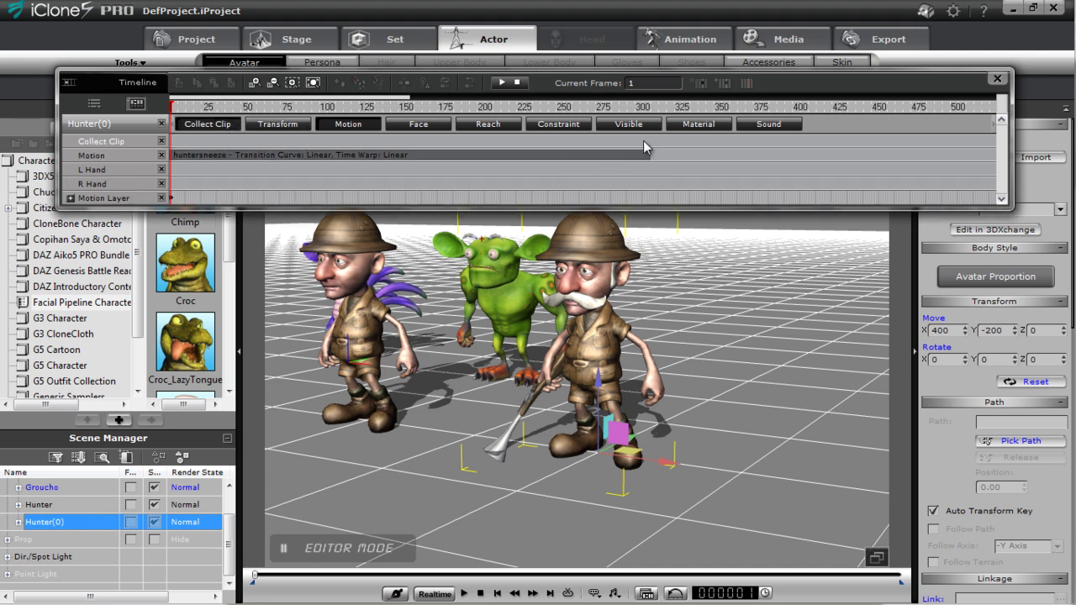
- Collect the full length of the huntersneeze clip and add it to 3DXchange as a MotionPlus
drag(650, 147, 199, 165)
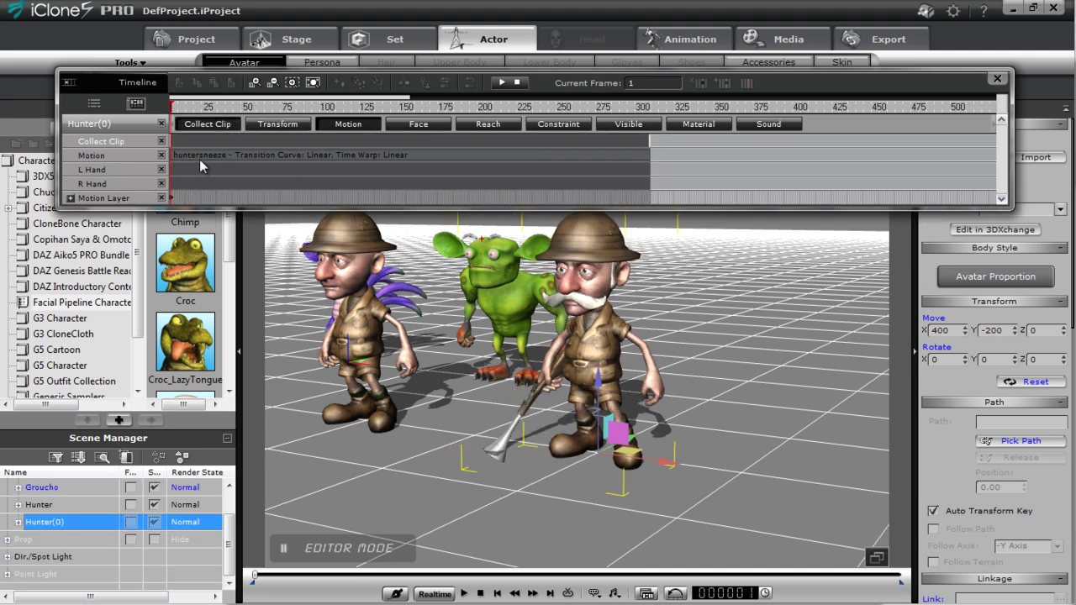
right_click(219, 139)
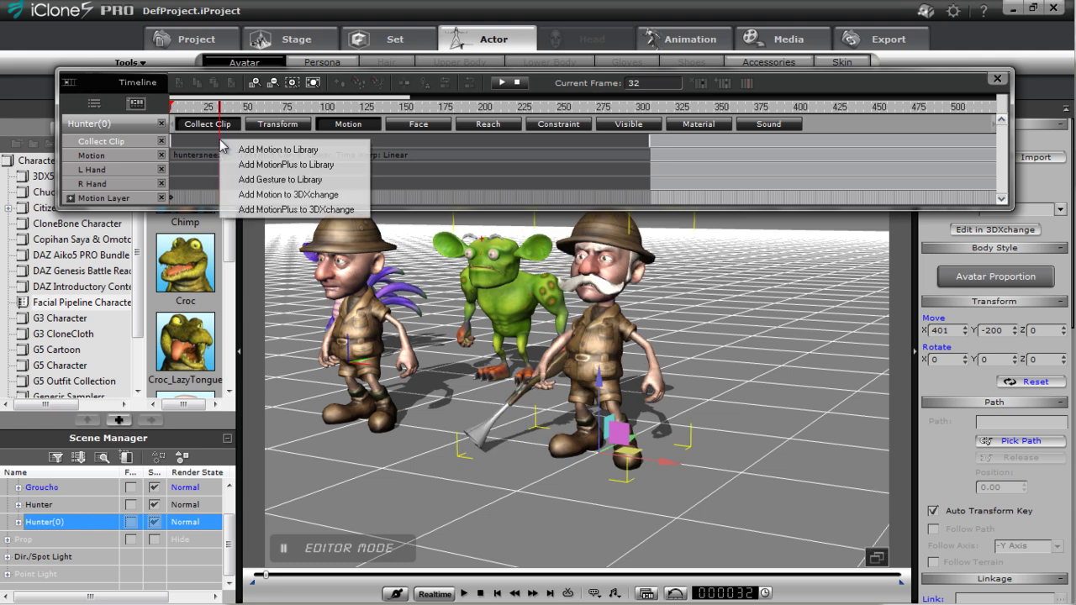
click(313, 210)
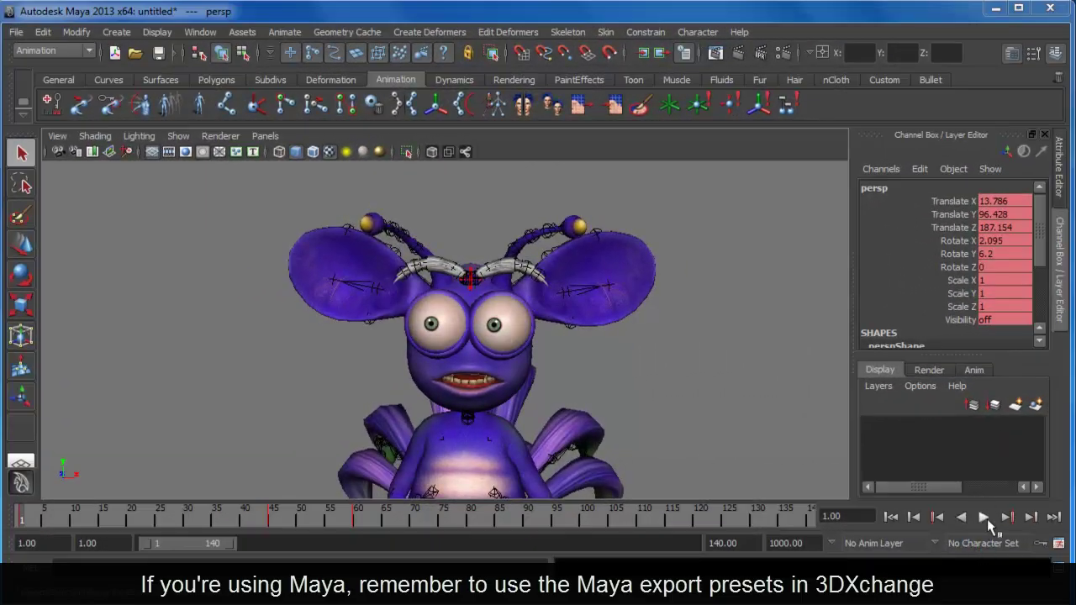
- Play the purple monster's exported animation in Maya and stop the playback
click(985, 517)
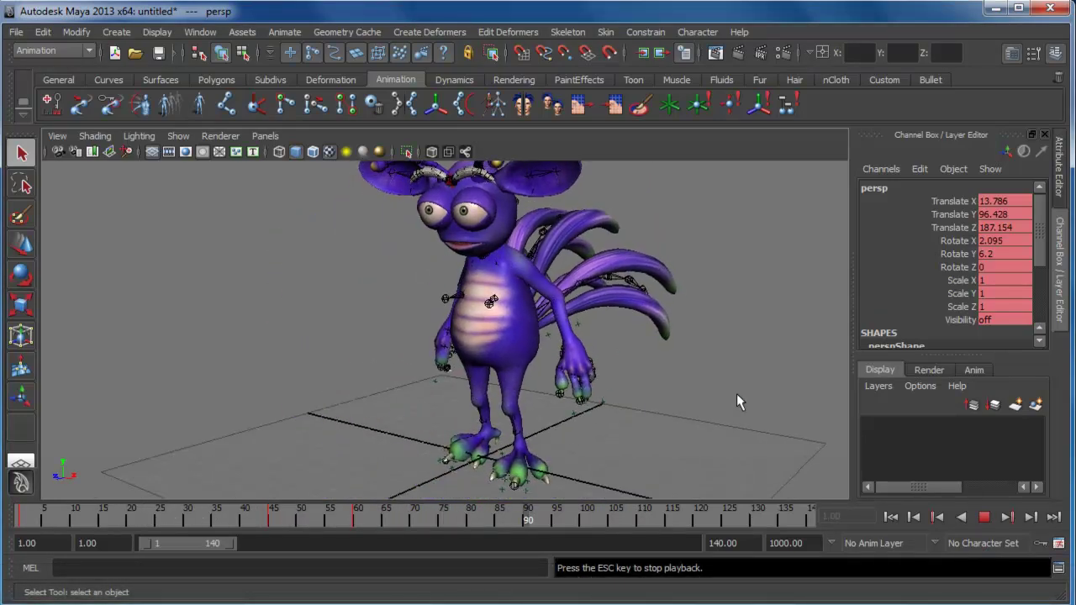
click(984, 518)
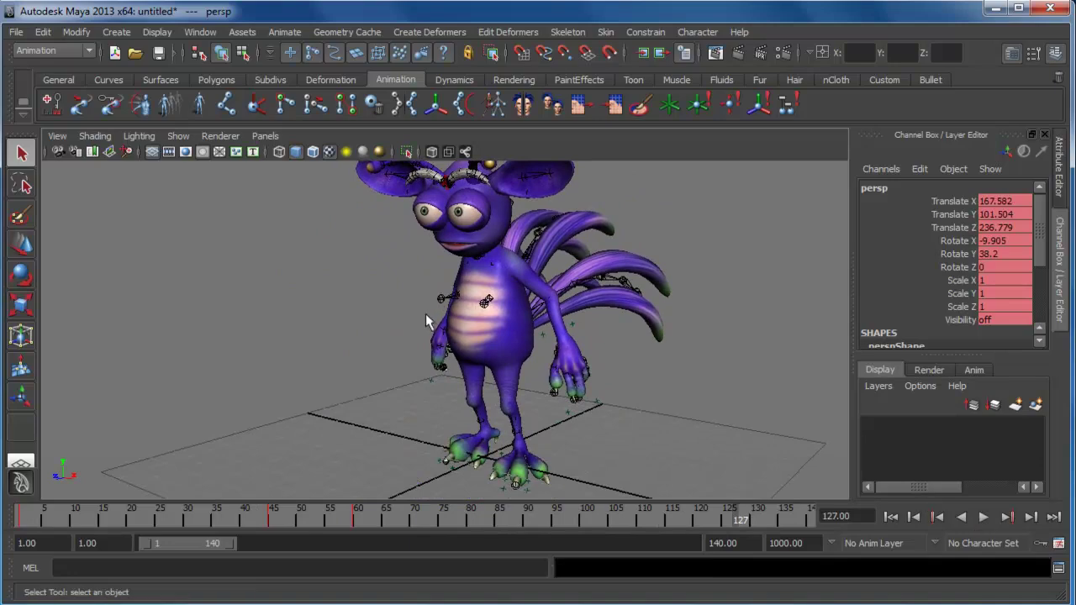
click(57, 136)
click(85, 158)
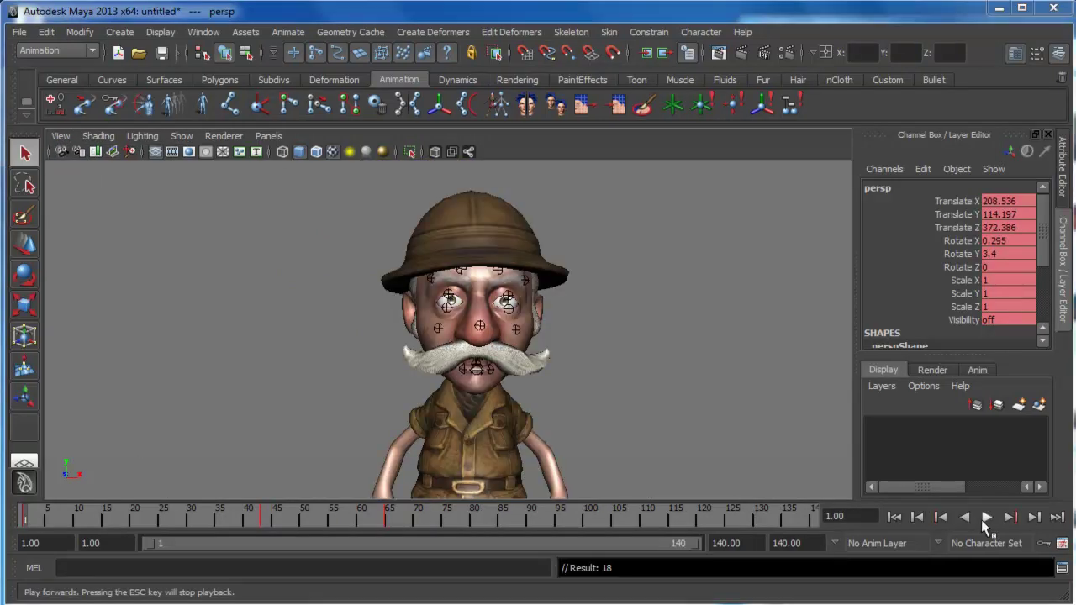
- Play the mustached Hunter's exported animation in Maya and stop the playback
click(986, 518)
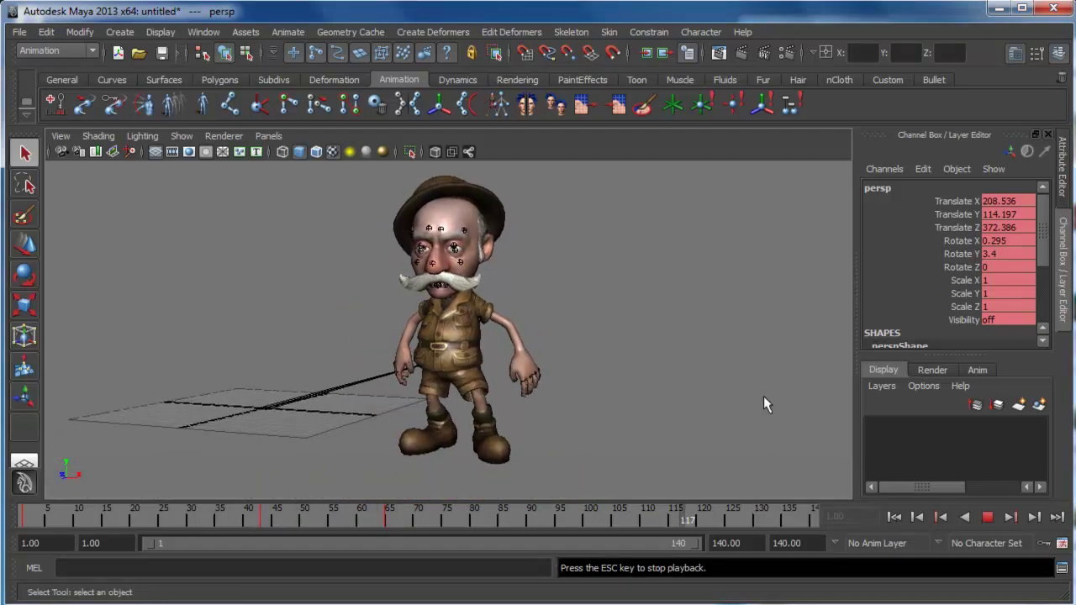
click(986, 518)
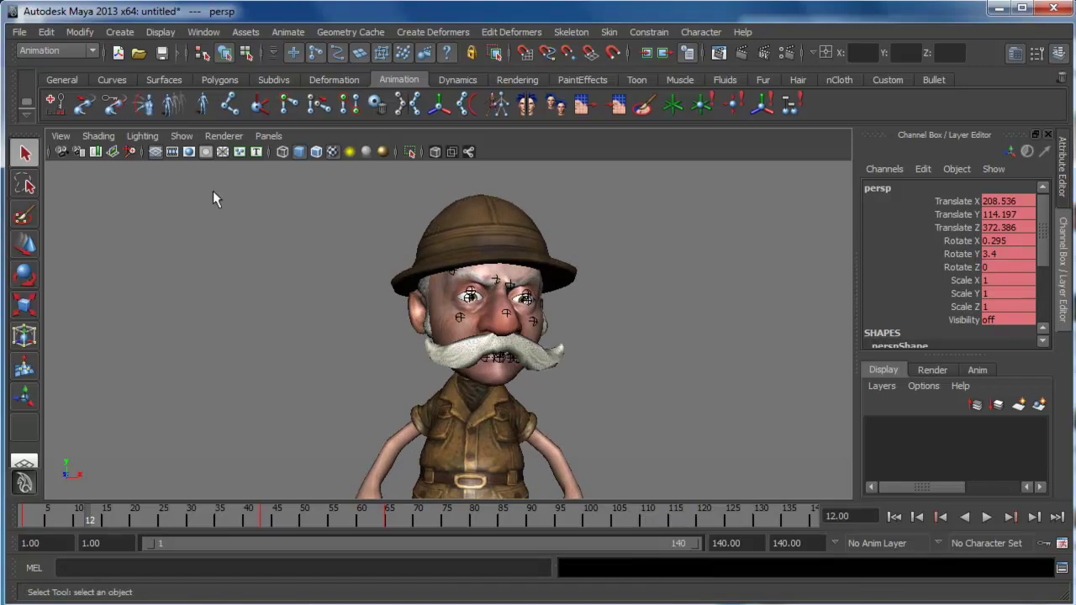
- Hide the joints in the perspective viewport and replay the Hunter's animation from frame 1
click(179, 135)
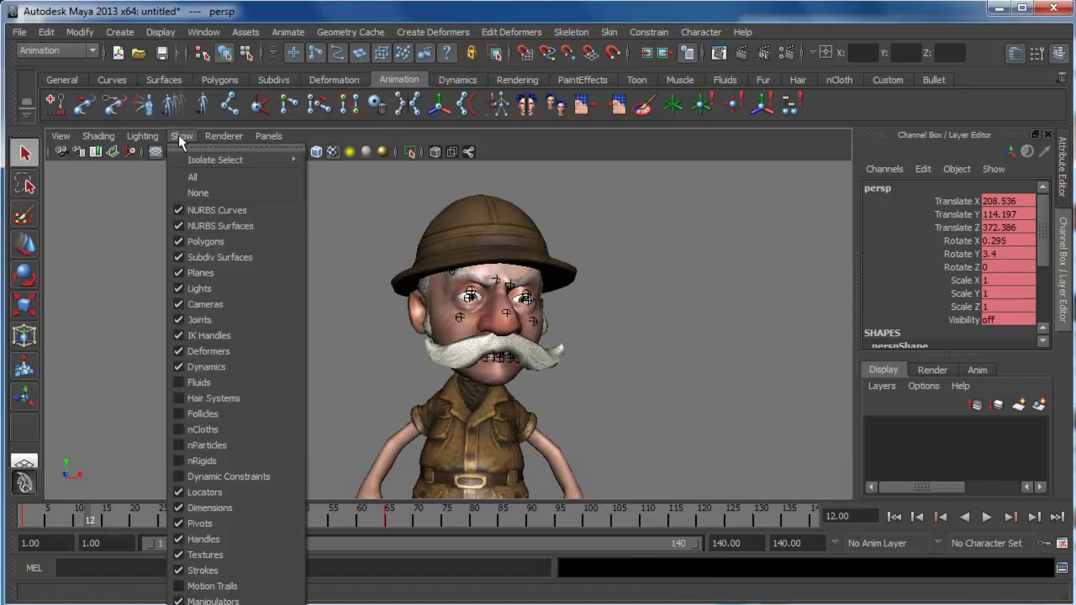
click(210, 320)
drag(92, 521, 2, 516)
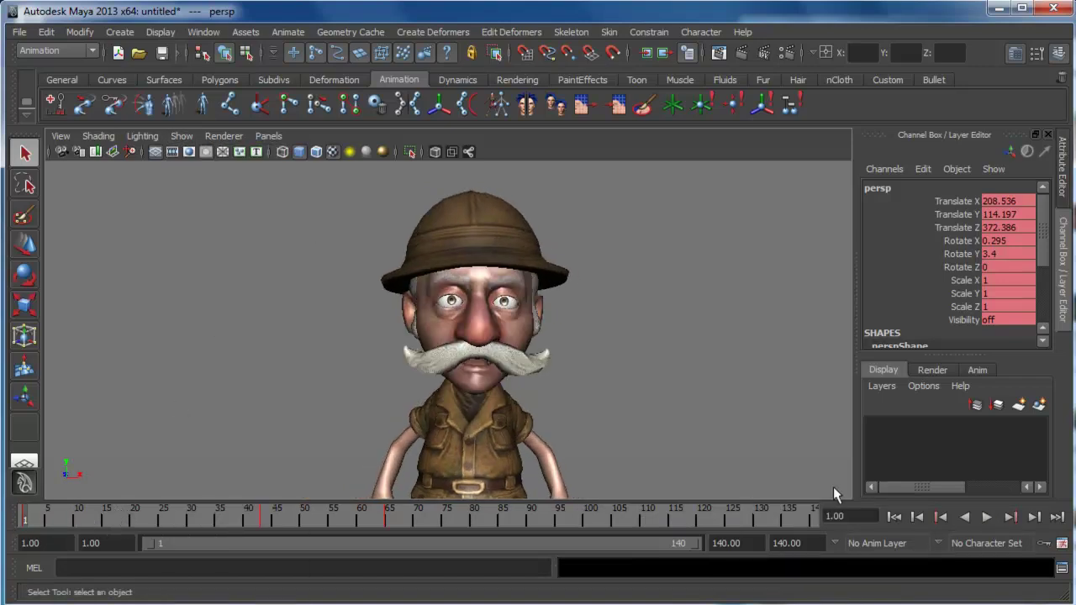
click(987, 517)
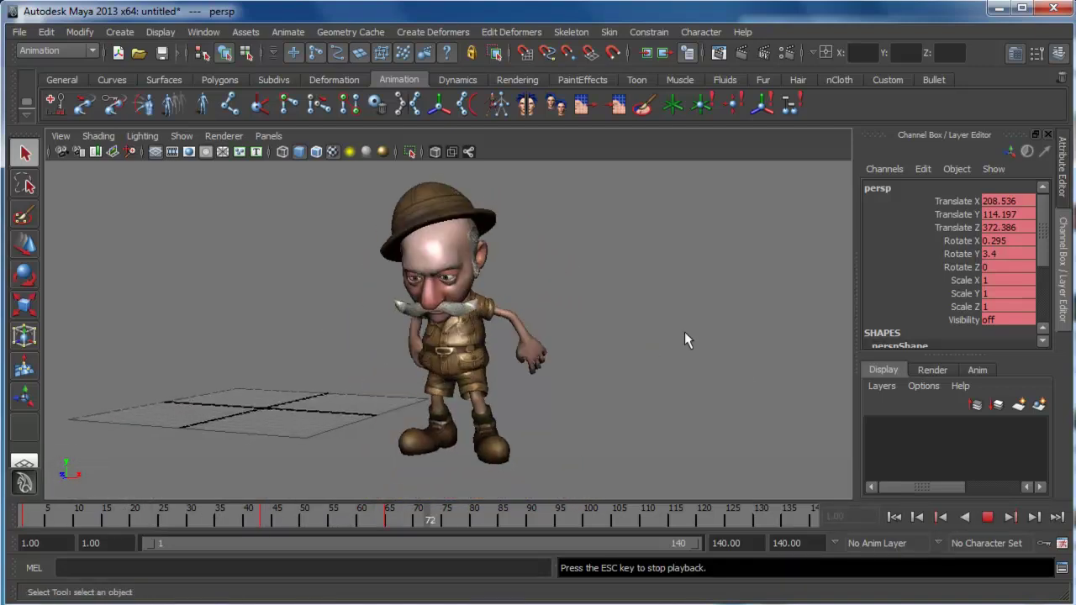
click(988, 517)
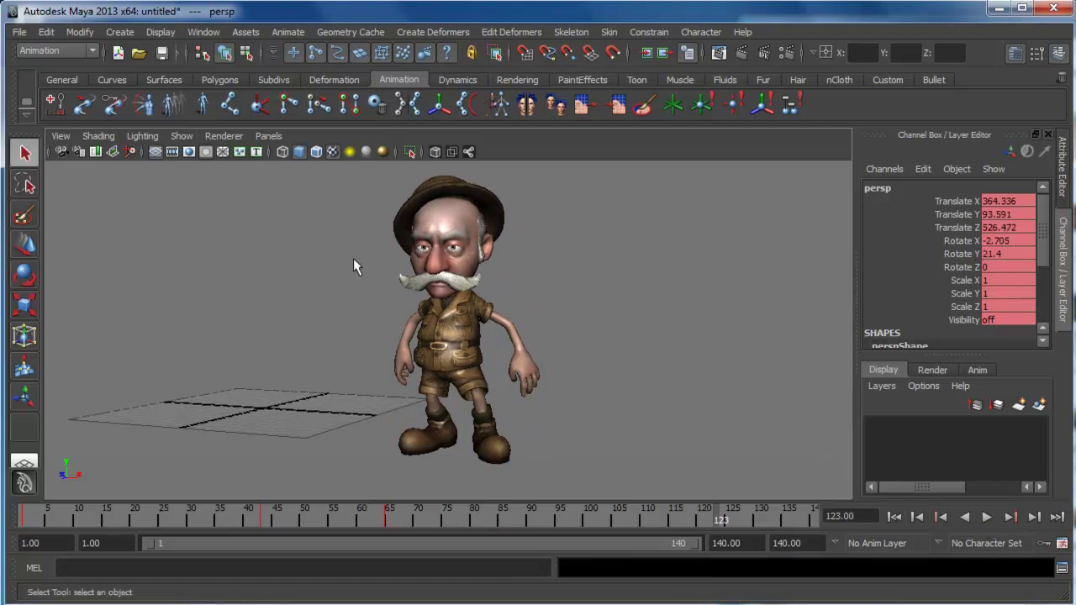